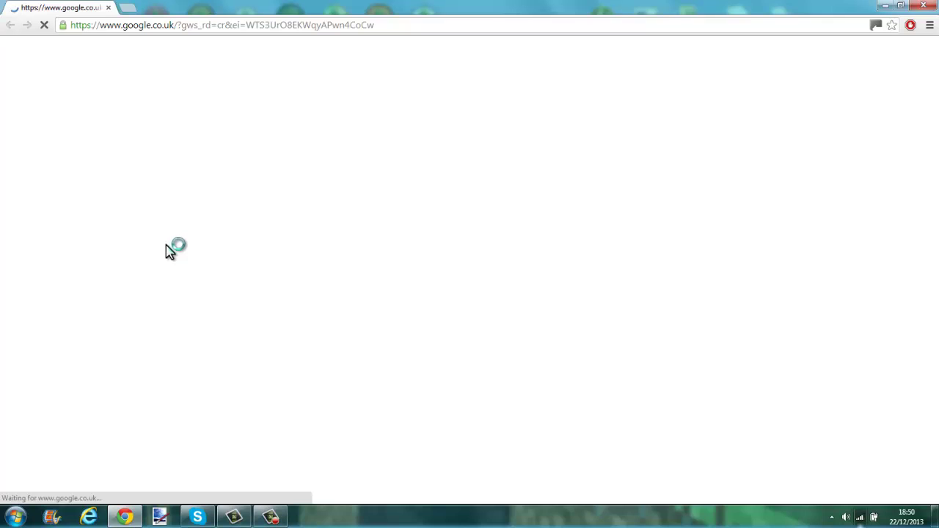
- Search Google for paint.net and open the getpaint.net website from the results
{"action": "left_click", "coordinate": [257, 25]}
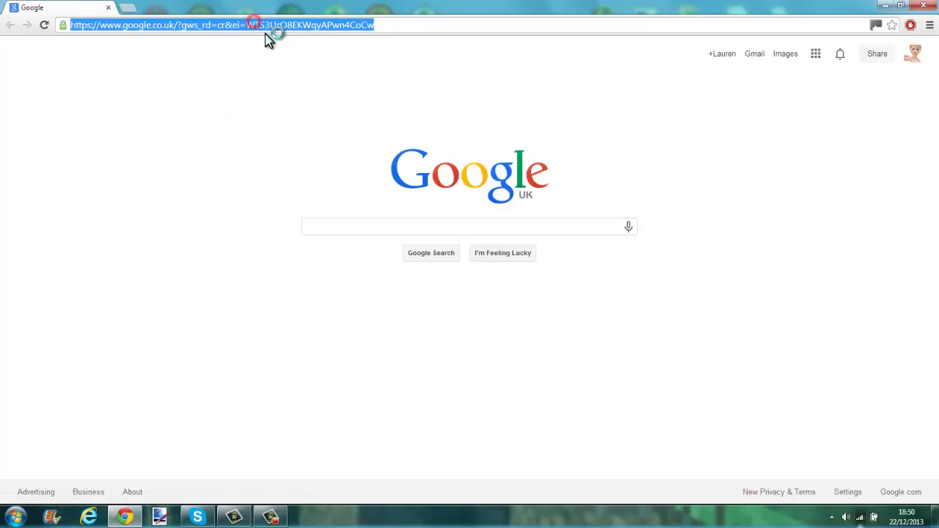
{"action": "left_click", "coordinate": [377, 228]}
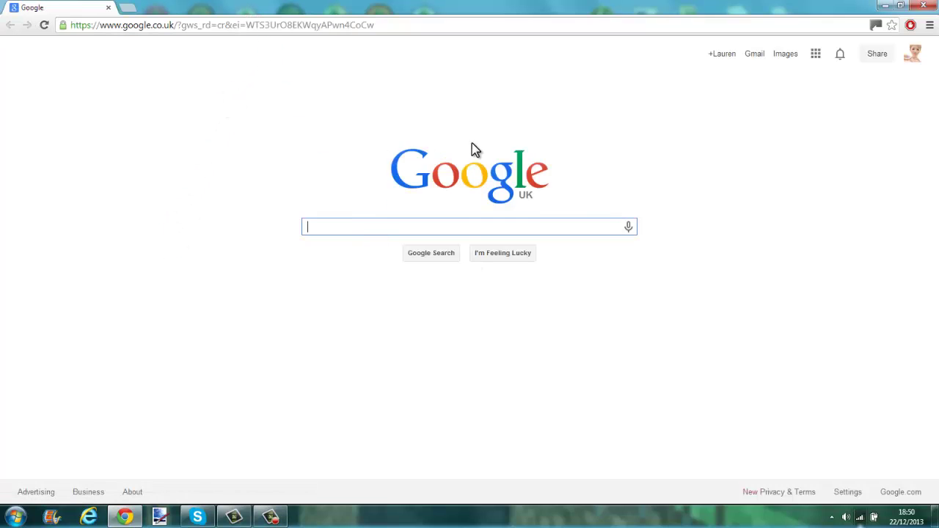
{"action": "type", "text": "pain"}
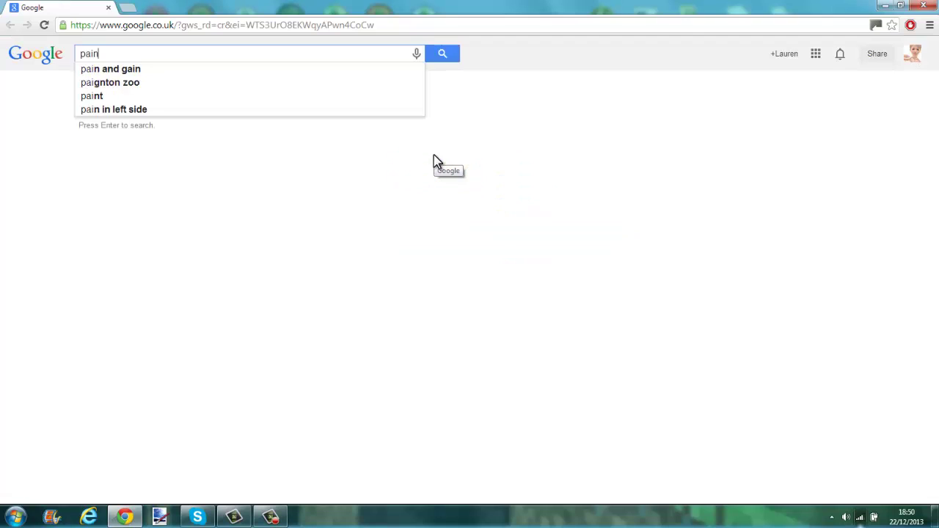
{"action": "type", "text": "t.net"}
{"action": "key", "text": "Return"}
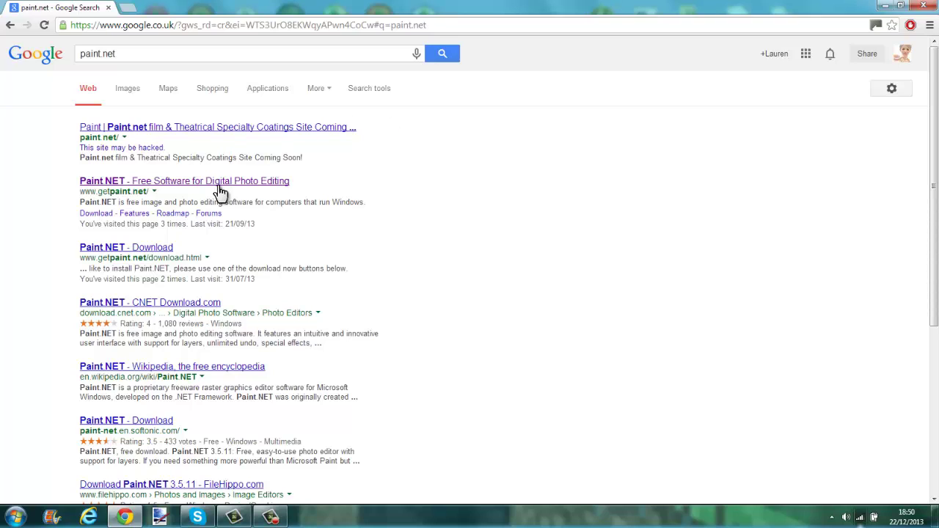
{"action": "left_click", "coordinate": [167, 184]}
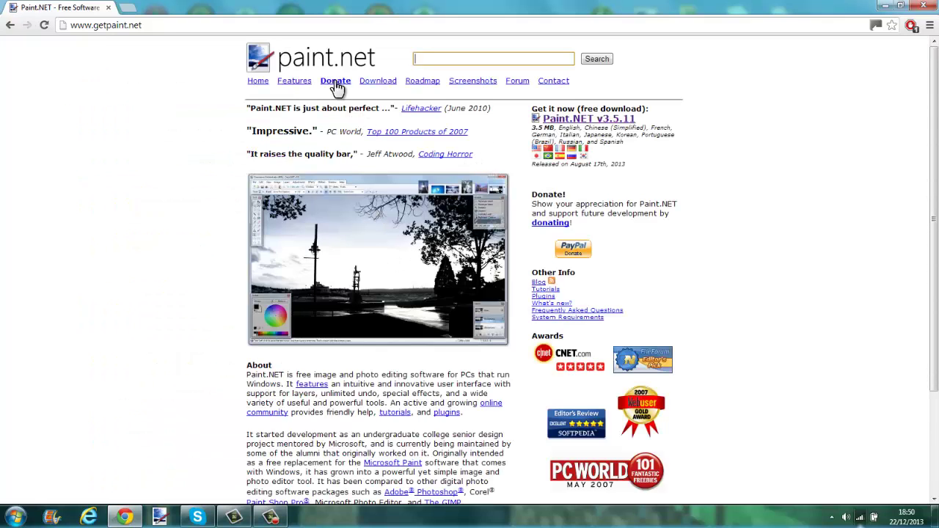
- Go to the site's download page and follow the dotPDN Download Now link for version 3.5.11
{"action": "scroll", "coordinate": [372, 192], "scroll_direction": "down", "scroll_amount": 3}
{"action": "scroll", "coordinate": [369, 176], "scroll_direction": "up", "scroll_amount": 3}
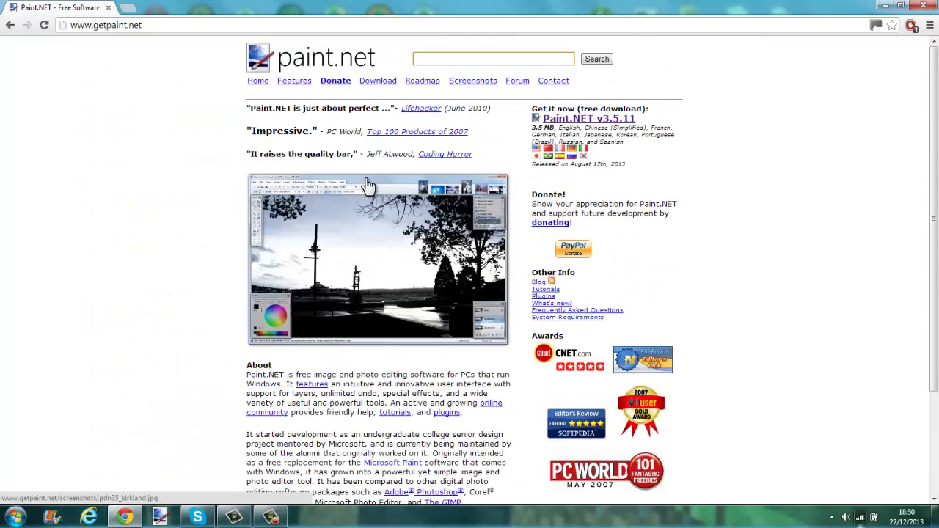
{"action": "left_click", "coordinate": [392, 82]}
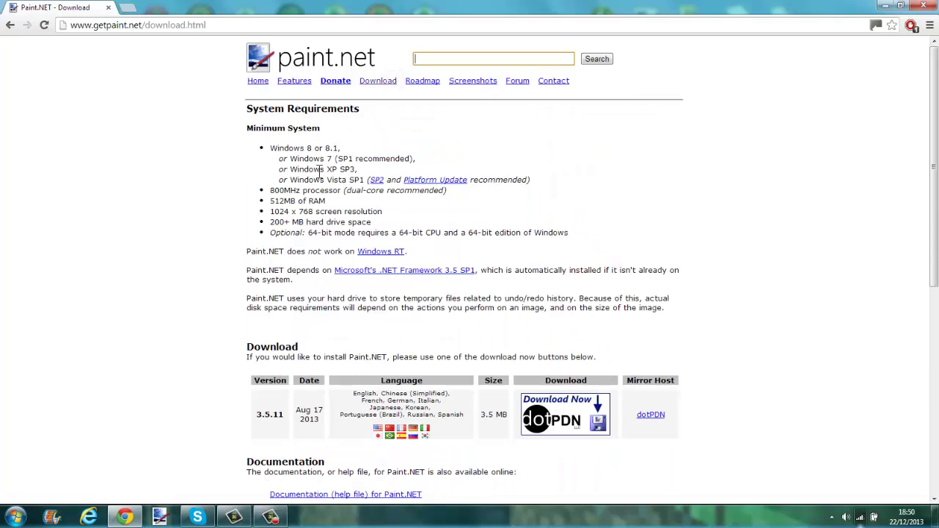
{"action": "scroll", "coordinate": [359, 279], "scroll_direction": "down", "scroll_amount": 2}
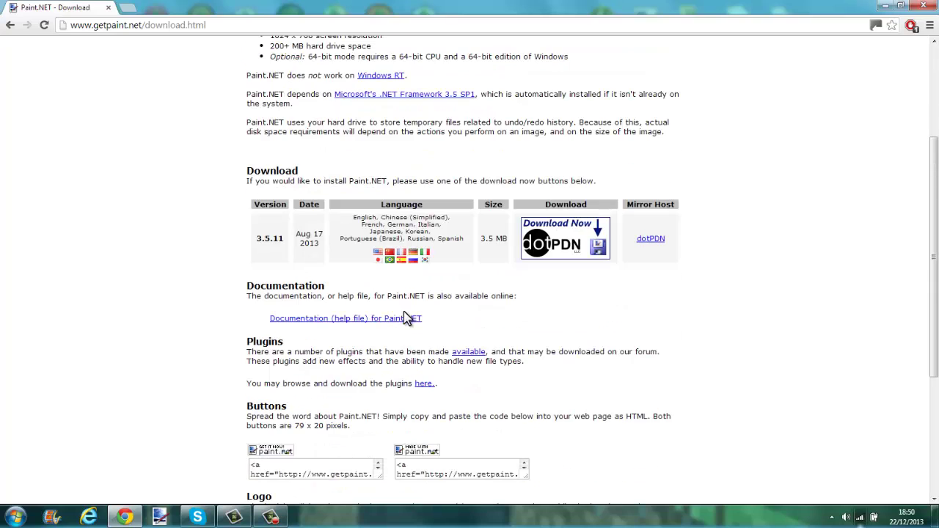
{"action": "left_click", "coordinate": [571, 247]}
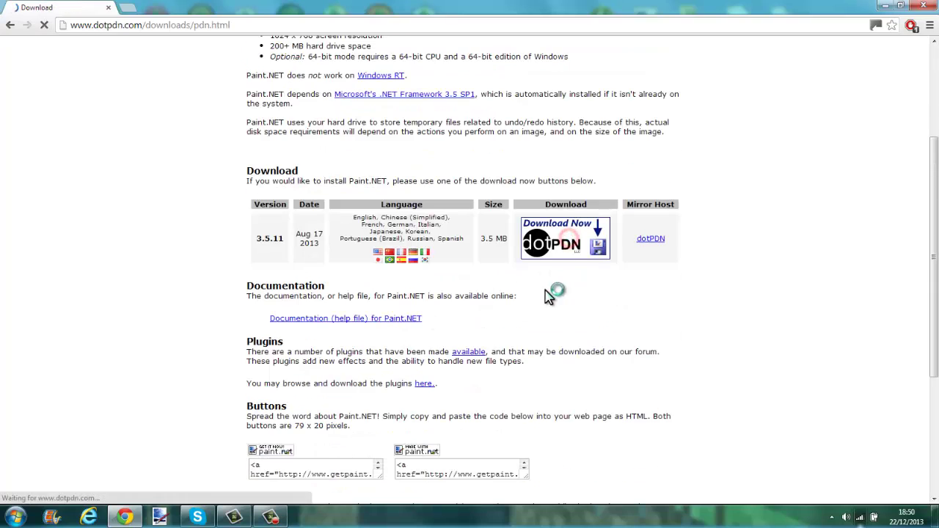
{"action": "left_click", "coordinate": [11, 24]}
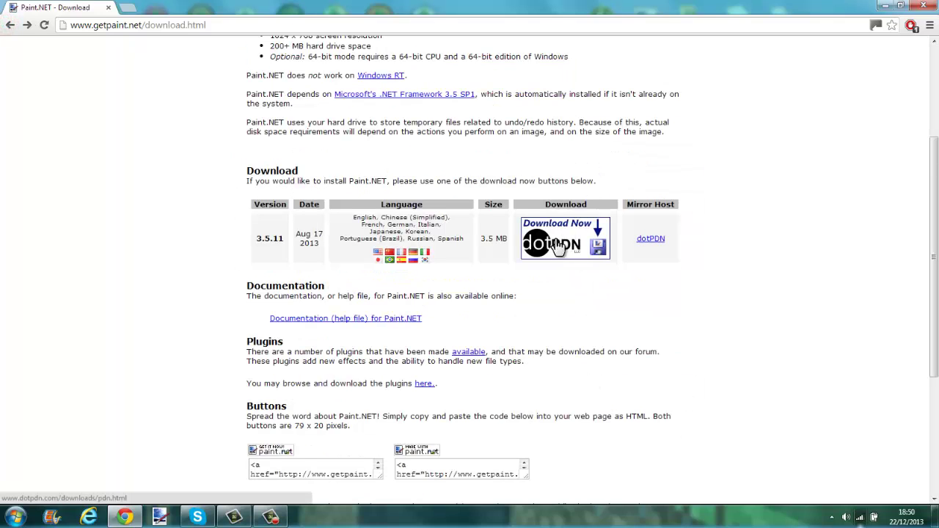
{"action": "left_click", "coordinate": [557, 233]}
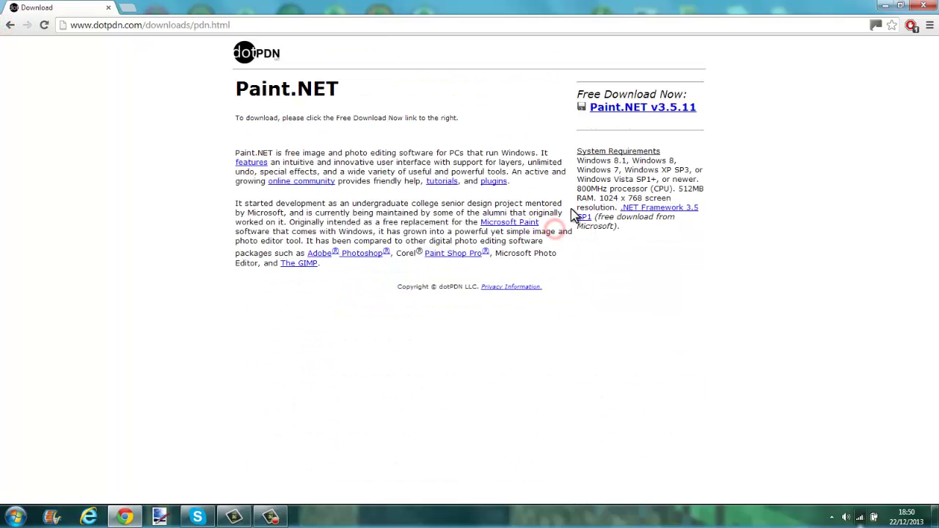
- Start the free download of Paint.NET v3.5.11 and cancel it
{"action": "left_click", "coordinate": [632, 112]}
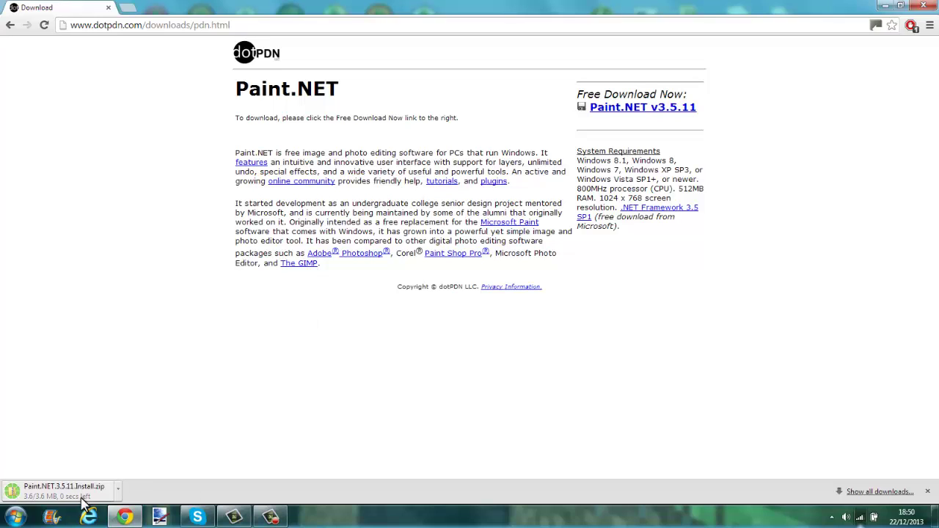
{"action": "left_click", "coordinate": [117, 489]}
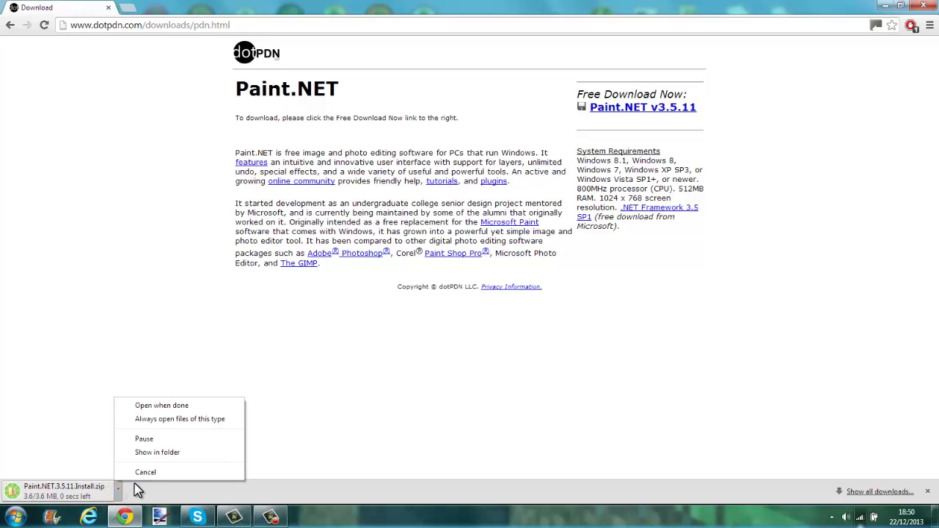
{"action": "left_click", "coordinate": [147, 471]}
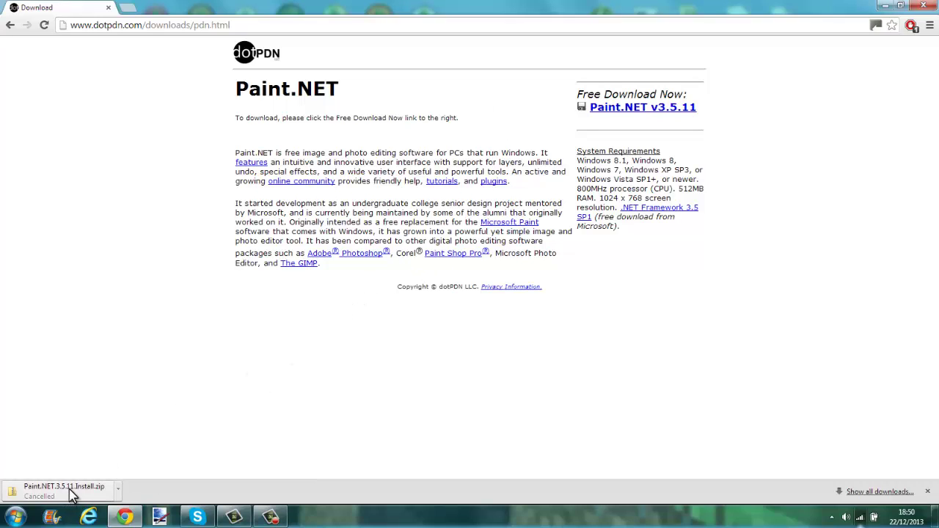
{"action": "left_click", "coordinate": [118, 487]}
{"action": "left_click", "coordinate": [84, 423]}
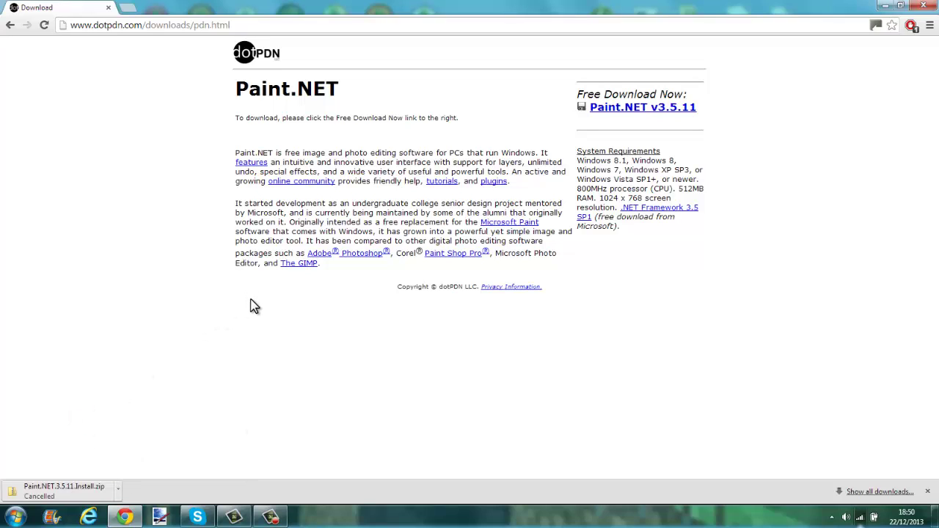
{"action": "left_click", "coordinate": [341, 20]}
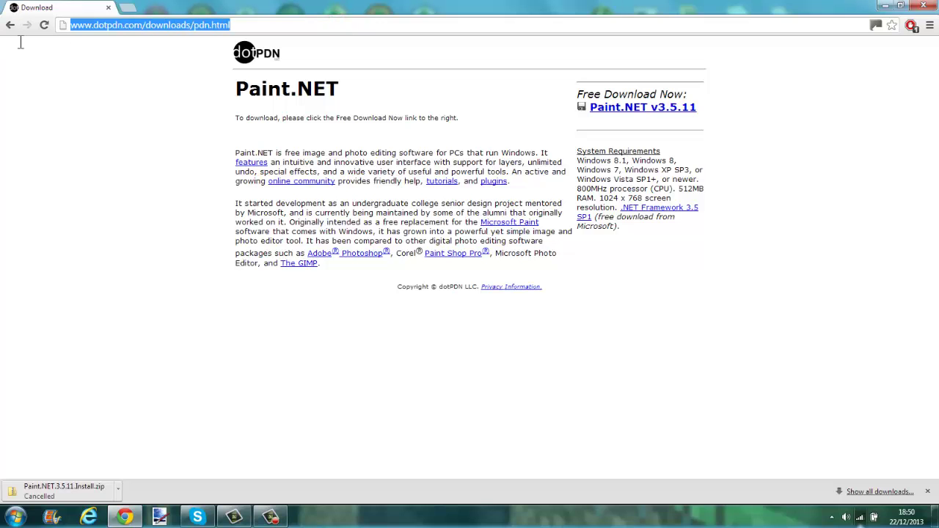
{"action": "left_click", "coordinate": [273, 24]}
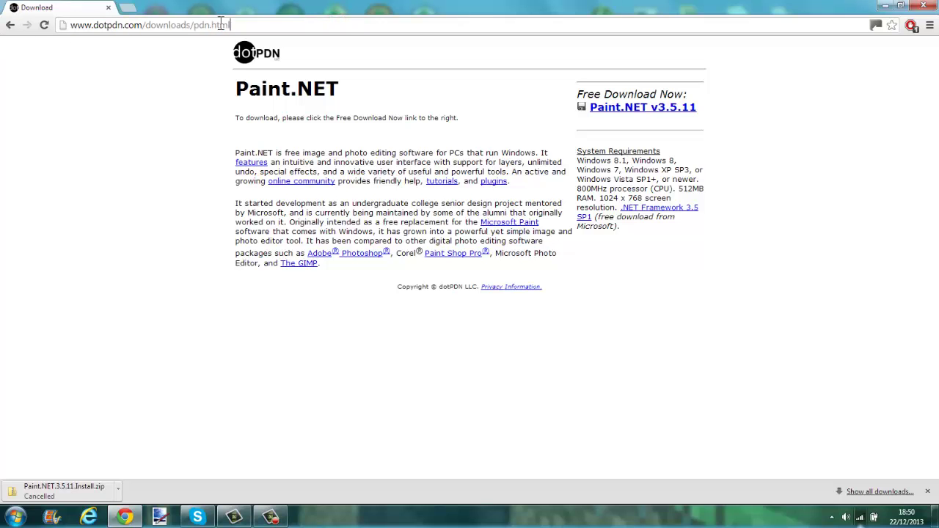
- Minimize the browser, launch Paint.NET from the desktop and bring up its dialog for opening an image
{"action": "left_click", "coordinate": [885, 6]}
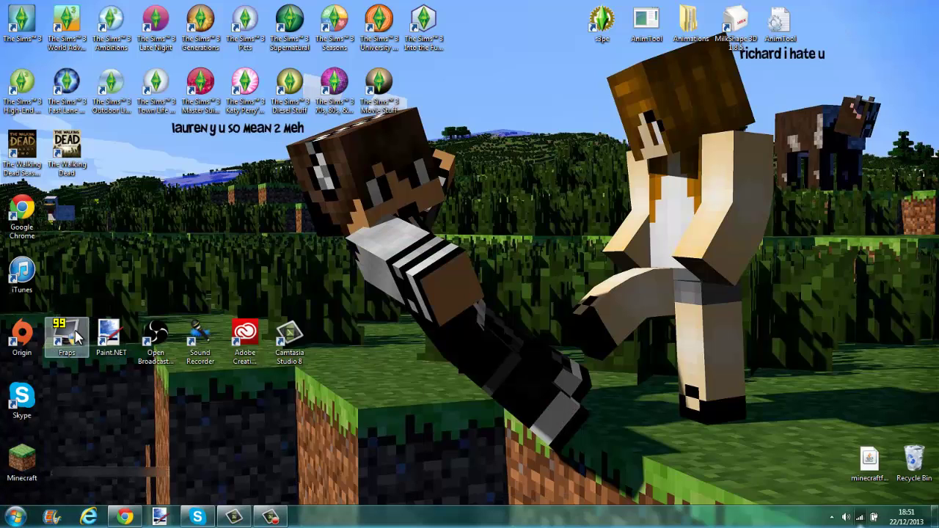
{"action": "double_click", "coordinate": [101, 336]}
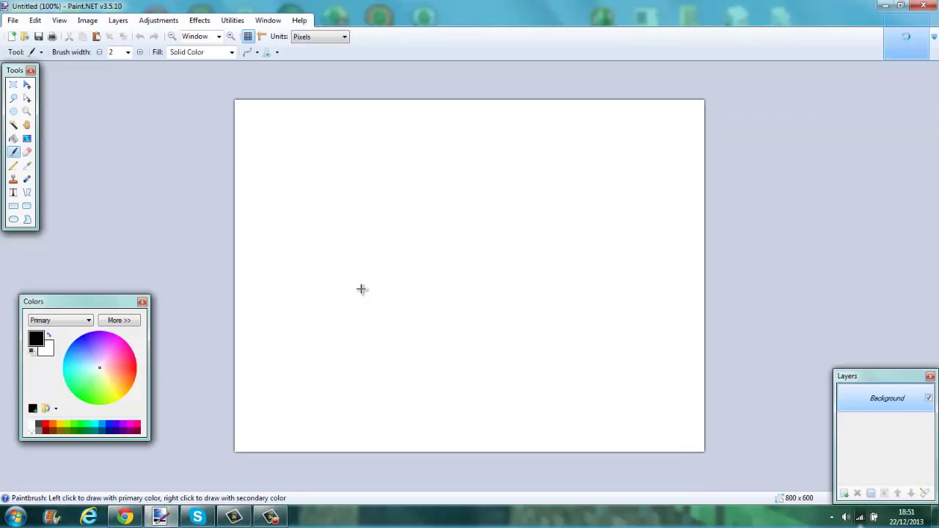
{"action": "left_click", "coordinate": [11, 16]}
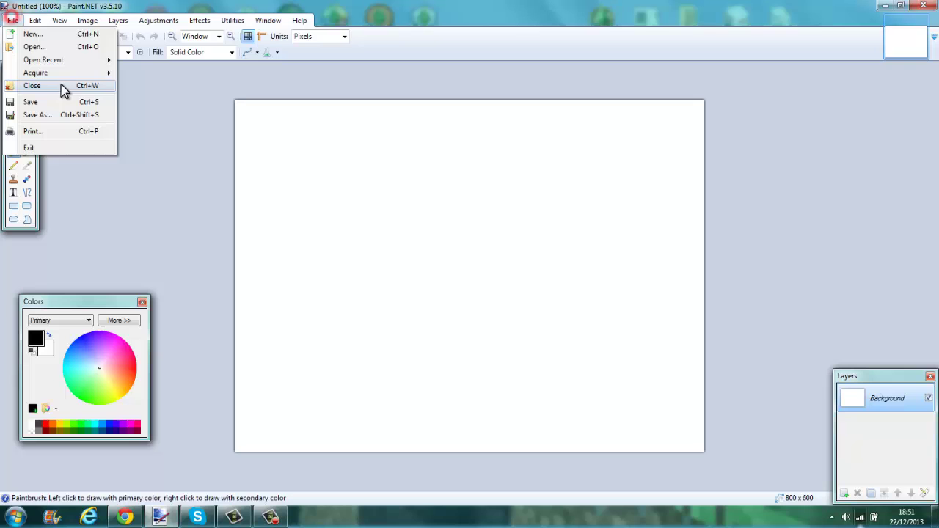
{"action": "left_click", "coordinate": [57, 52]}
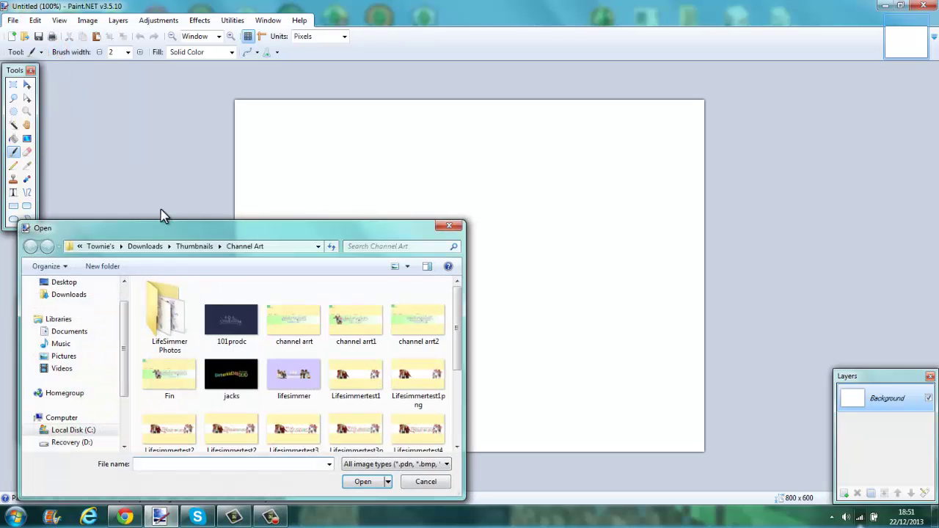
- Browse to the Screenshots folder in Documents > Electronic Arts > The Sims 3
{"action": "left_click_drag", "start_coordinate": [454, 323], "coordinate": [433, 401]}
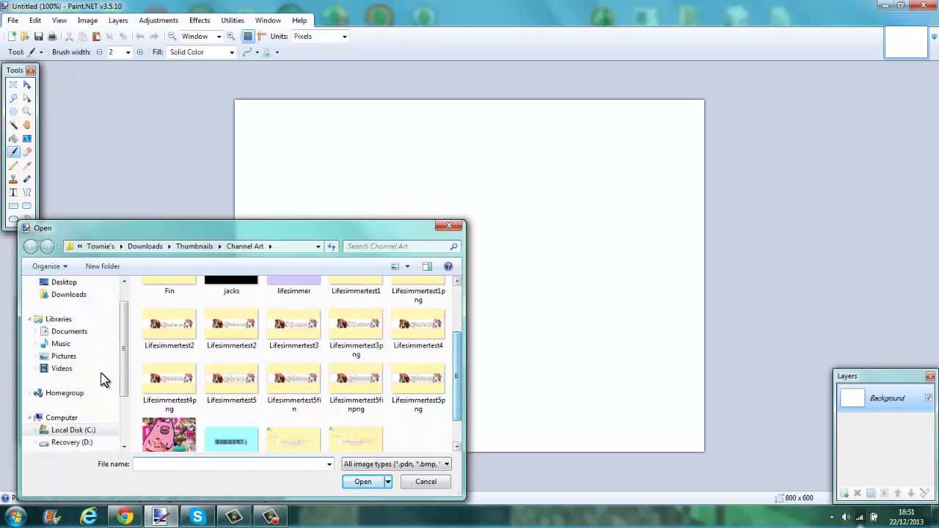
{"action": "left_click", "coordinate": [69, 331]}
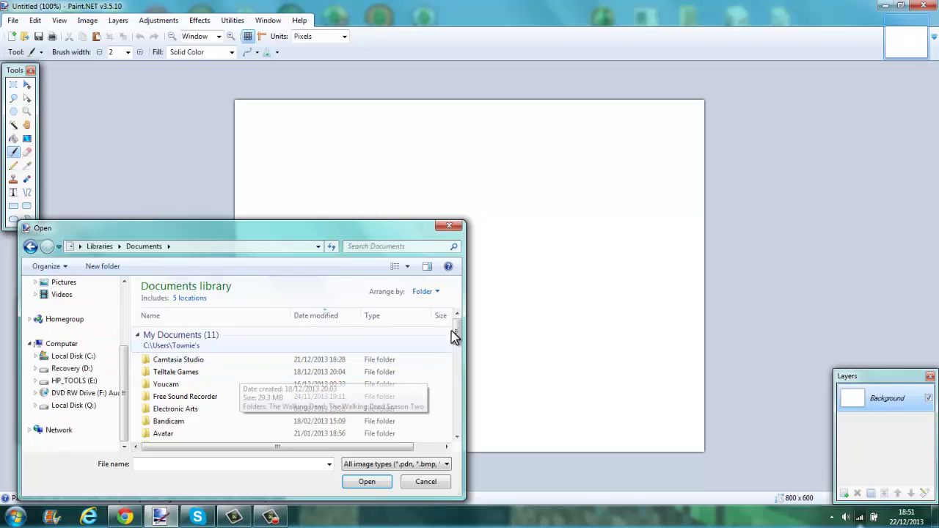
{"action": "left_click_drag", "start_coordinate": [457, 329], "coordinate": [457, 340]}
{"action": "double_click", "coordinate": [268, 349]}
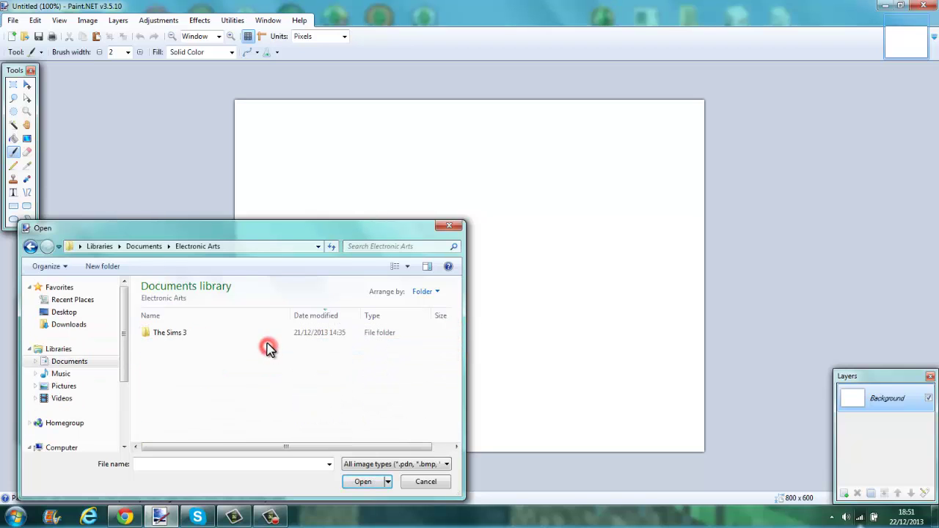
{"action": "double_click", "coordinate": [265, 337]}
{"action": "scroll", "coordinate": [227, 402], "scroll_direction": "down", "scroll_amount": 4}
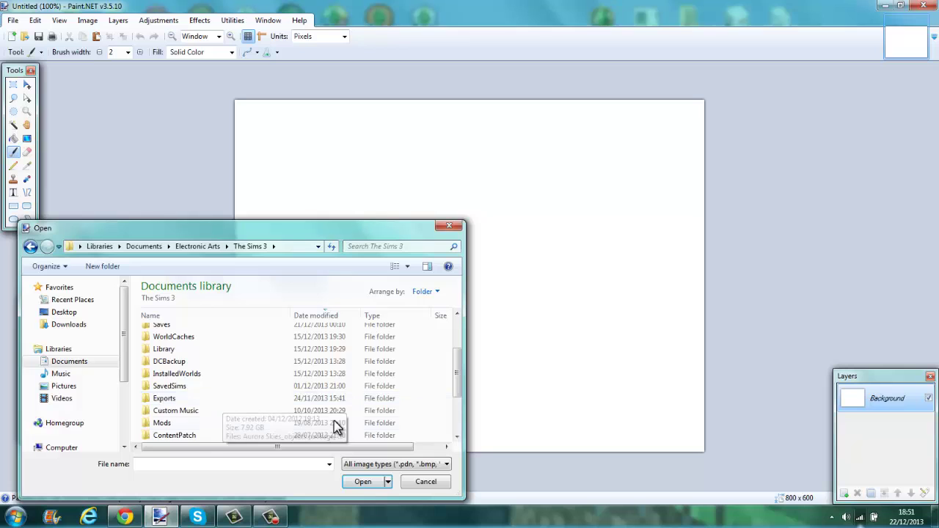
{"action": "scroll", "coordinate": [209, 365], "scroll_direction": "up", "scroll_amount": 4}
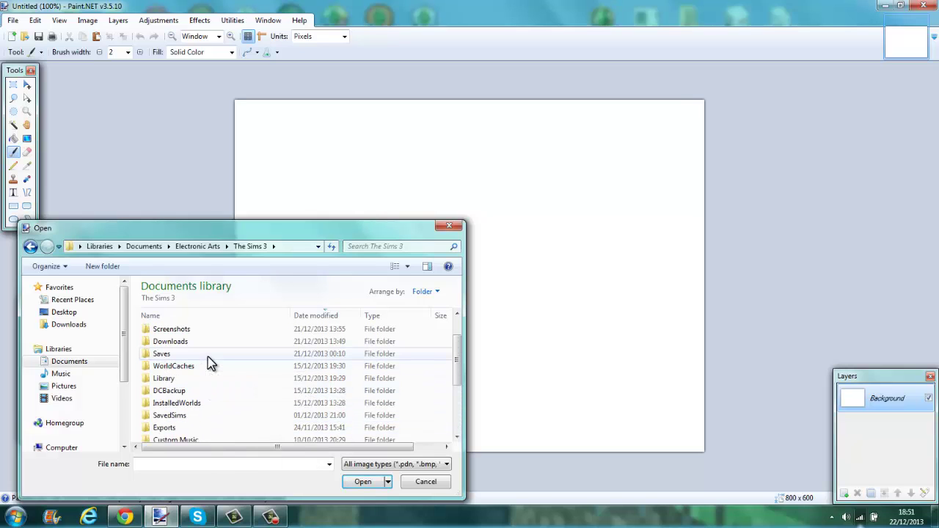
{"action": "double_click", "coordinate": [212, 341]}
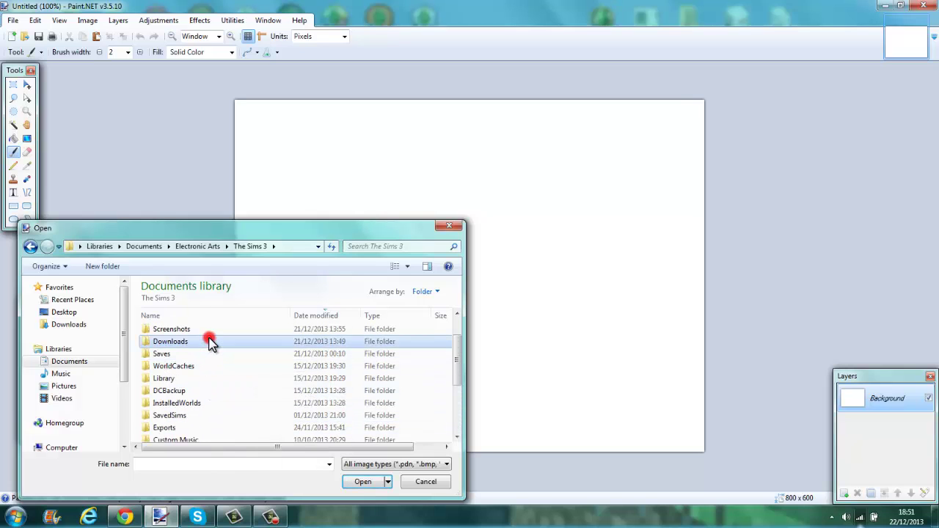
{"action": "left_click", "coordinate": [30, 246]}
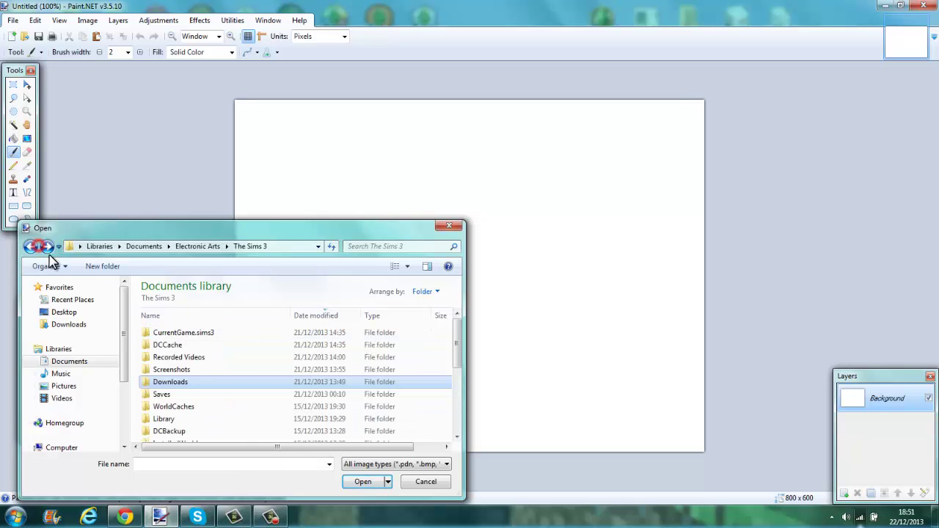
{"action": "double_click", "coordinate": [195, 369]}
- Find Screenshot-106 in the Screenshots folder and preview it in Windows Photo Viewer
{"action": "left_click_drag", "start_coordinate": [460, 332], "coordinate": [444, 415]}
{"action": "left_click", "coordinate": [329, 366]}
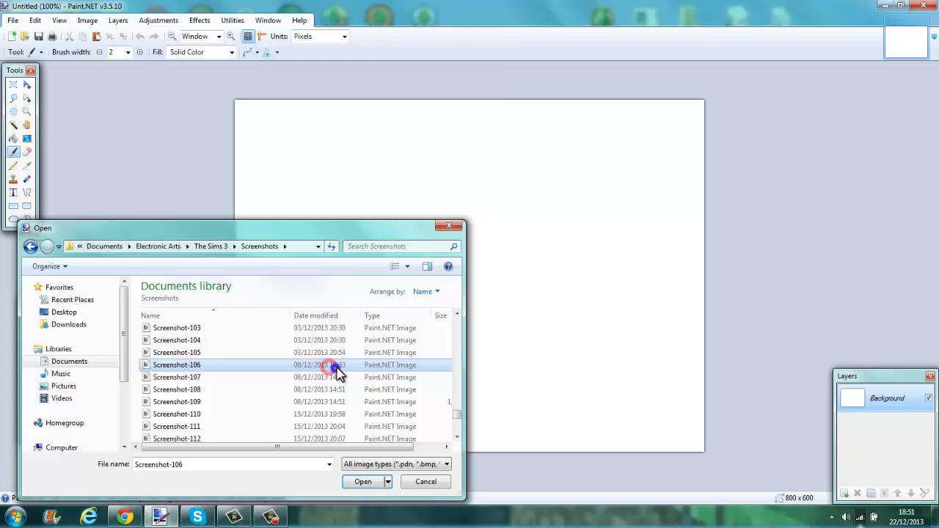
{"action": "right_click", "coordinate": [335, 366]}
{"action": "left_click", "coordinate": [388, 107]}
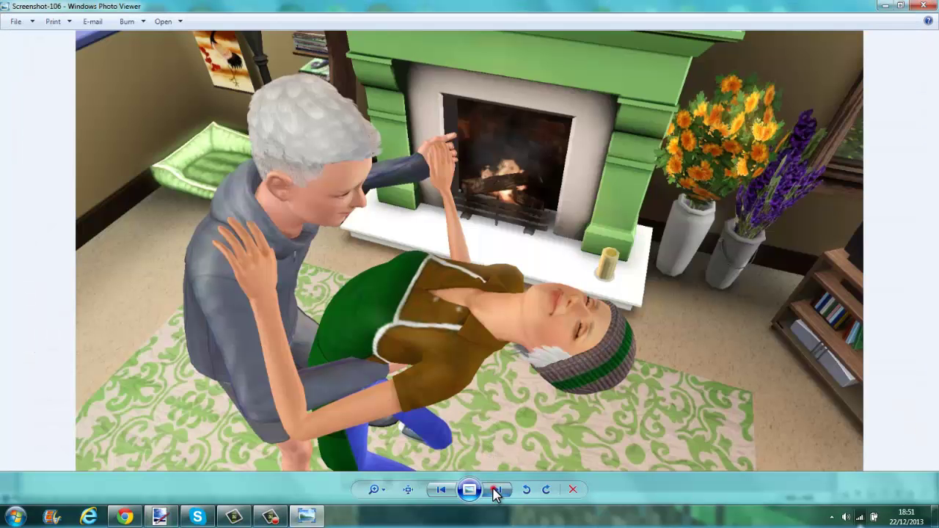
- Look through the Sims 3 screenshots that follow Screenshot-106, going past Screenshot-121
{"action": "left_click", "coordinate": [496, 491]}
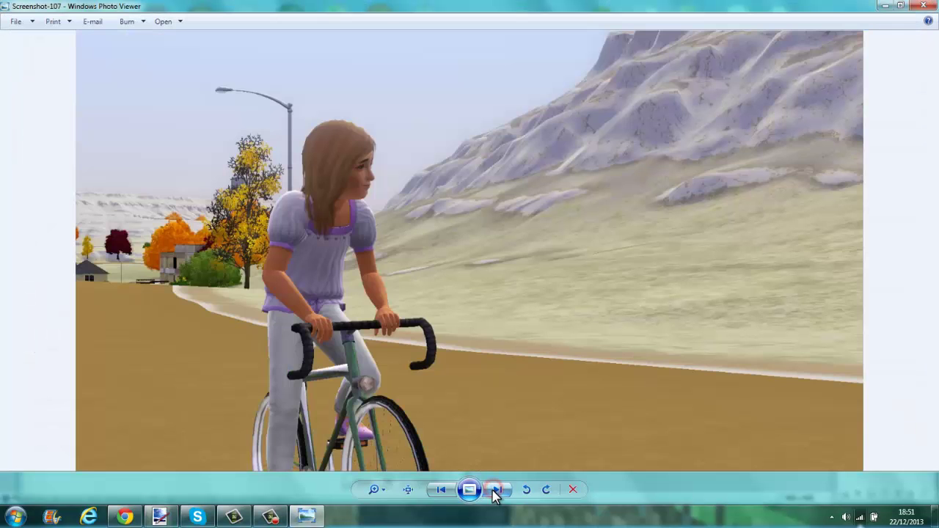
{"action": "left_click", "coordinate": [496, 490]}
{"action": "left_click", "coordinate": [496, 490]}
{"action": "left_click", "coordinate": [496, 490]}
{"action": "left_click", "coordinate": [495, 490]}
{"action": "left_click", "coordinate": [496, 490]}
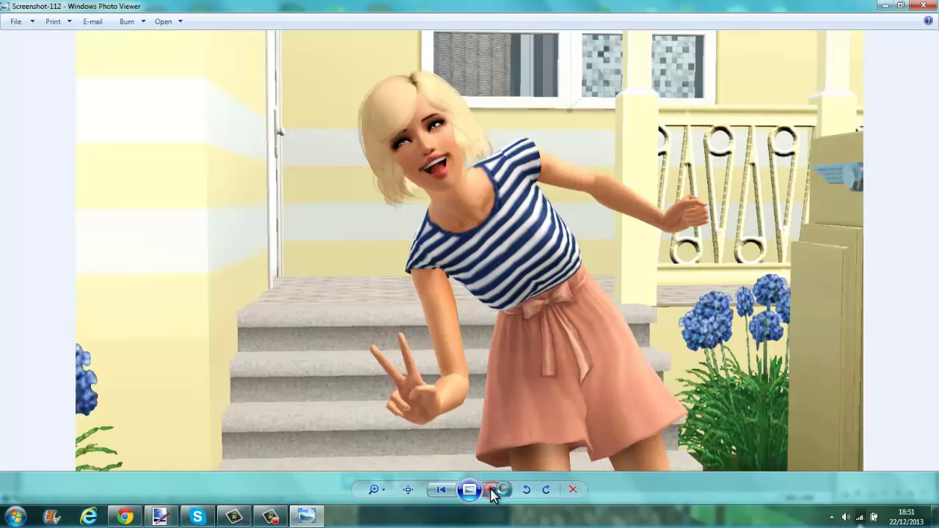
{"action": "left_click", "coordinate": [496, 490]}
{"action": "left_click", "coordinate": [495, 489]}
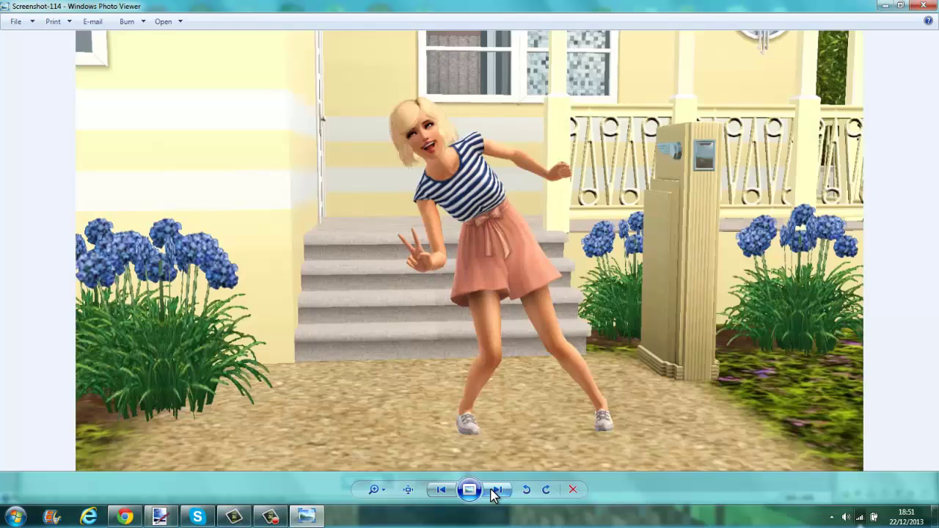
{"action": "left_click", "coordinate": [494, 490]}
{"action": "left_click", "coordinate": [496, 490]}
{"action": "left_click", "coordinate": [495, 490]}
{"action": "left_click", "coordinate": [496, 490]}
{"action": "left_click", "coordinate": [495, 490]}
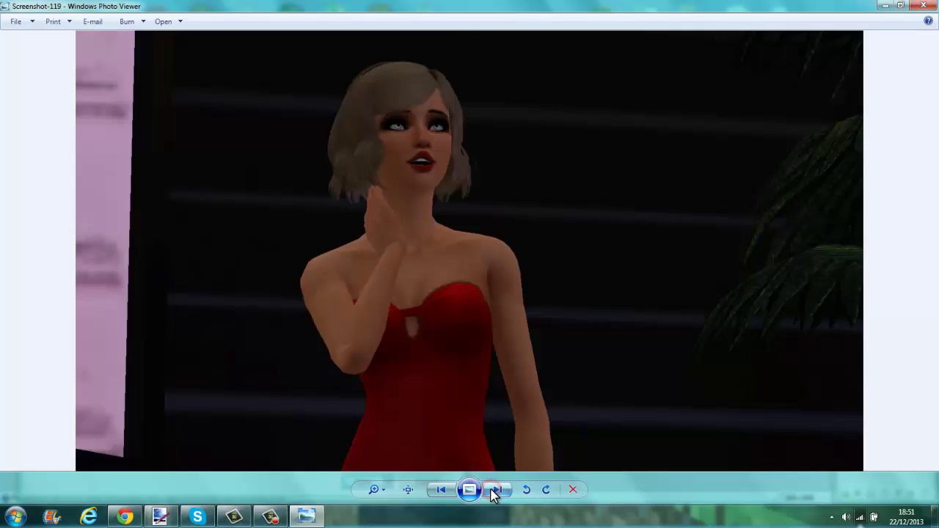
{"action": "left_click", "coordinate": [495, 490]}
{"action": "left_click", "coordinate": [493, 490]}
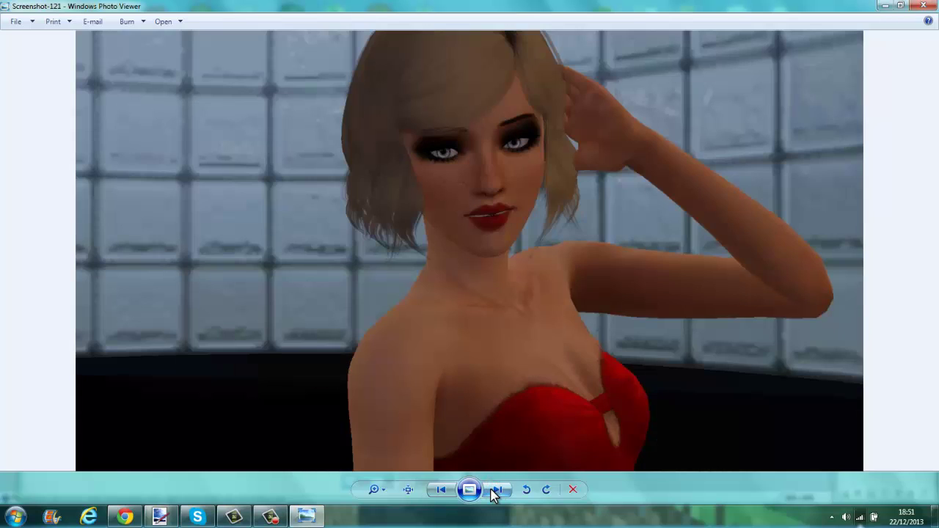
{"action": "left_click", "coordinate": [494, 491]}
- Go back through the screenshots to Screenshot-115 and close the photo viewer
{"action": "left_click", "coordinate": [441, 490]}
{"action": "left_click", "coordinate": [441, 490]}
{"action": "left_click", "coordinate": [441, 490]}
{"action": "left_click", "coordinate": [441, 490]}
{"action": "left_click", "coordinate": [440, 490]}
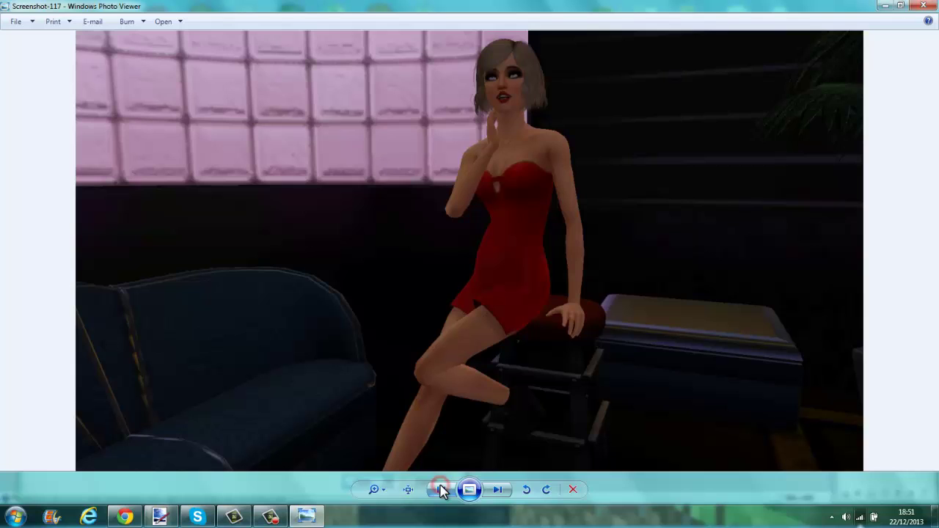
{"action": "left_click", "coordinate": [441, 490]}
{"action": "left_click", "coordinate": [440, 490]}
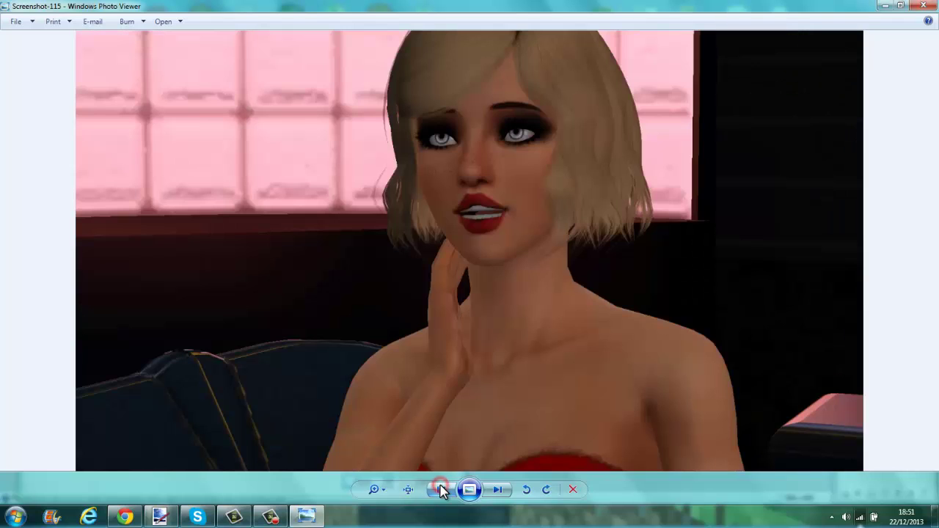
{"action": "left_click", "coordinate": [923, 7]}
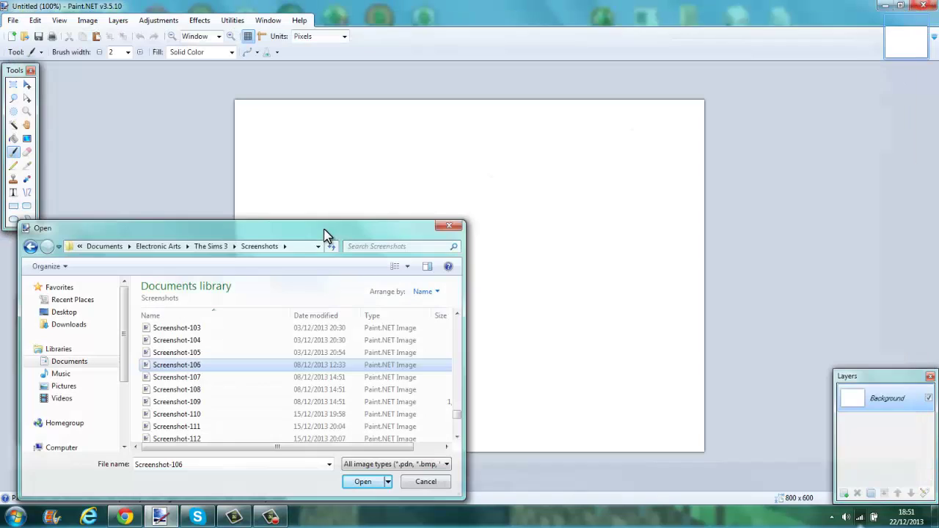
- Copy the Screenshot-115 file from the Screenshots folder and cancel the dialog for opening an image
{"action": "left_click", "coordinate": [457, 315]}
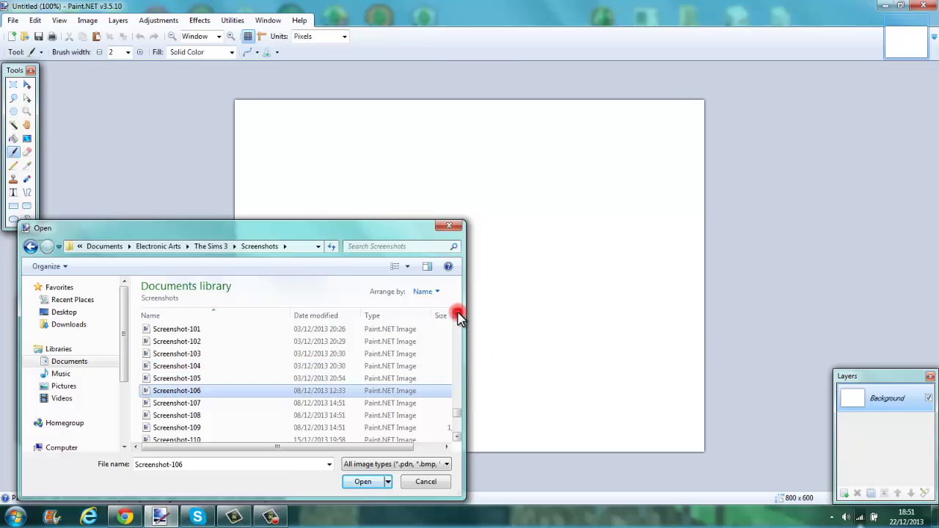
{"action": "left_click", "coordinate": [458, 439]}
{"action": "left_click", "coordinate": [457, 439]}
{"action": "left_click", "coordinate": [458, 439]}
{"action": "left_click", "coordinate": [386, 436]}
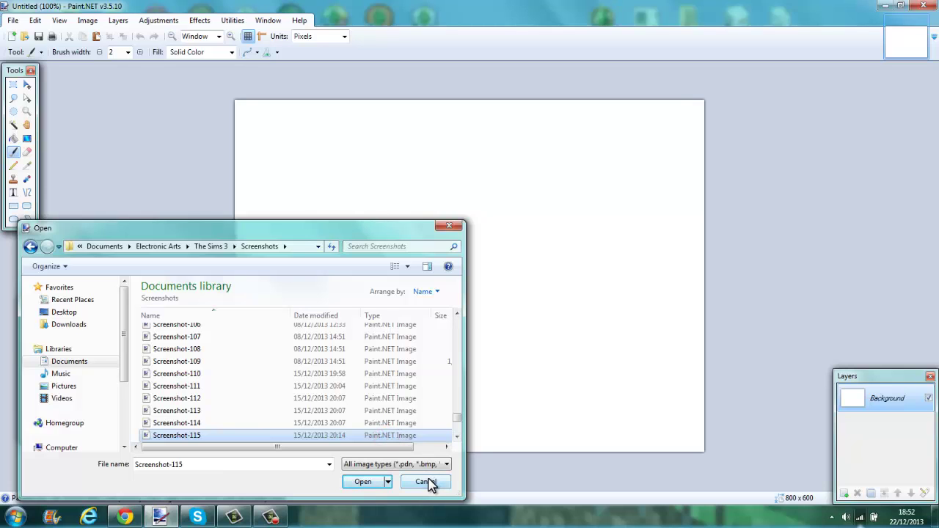
{"action": "right_click", "coordinate": [383, 435]}
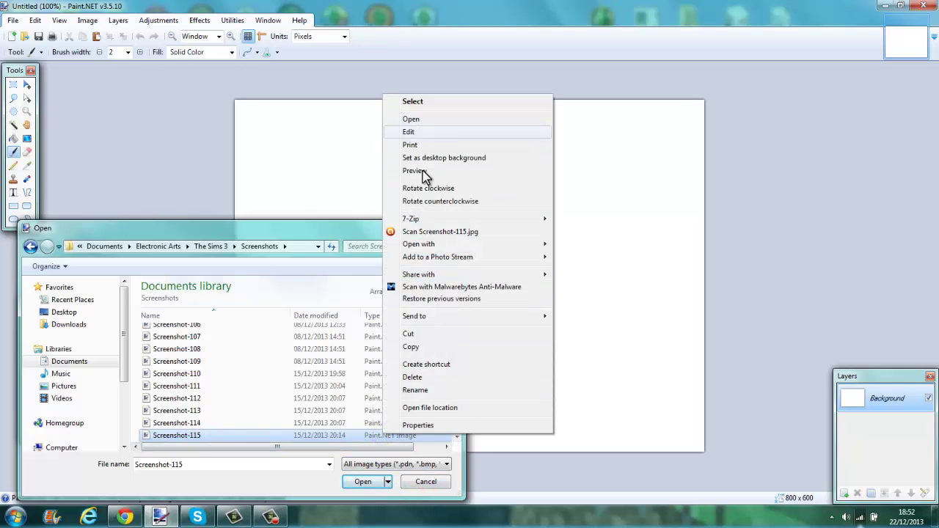
{"action": "left_click", "coordinate": [430, 346]}
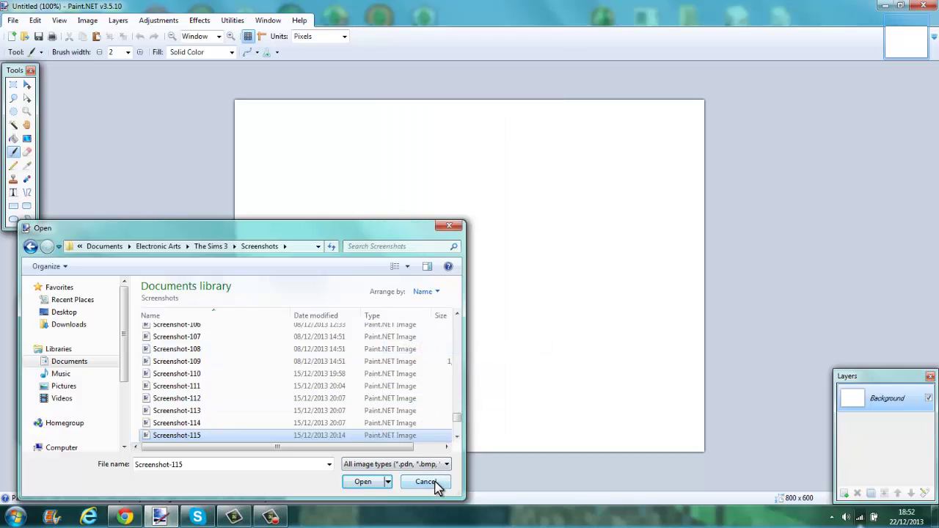
{"action": "left_click", "coordinate": [435, 481]}
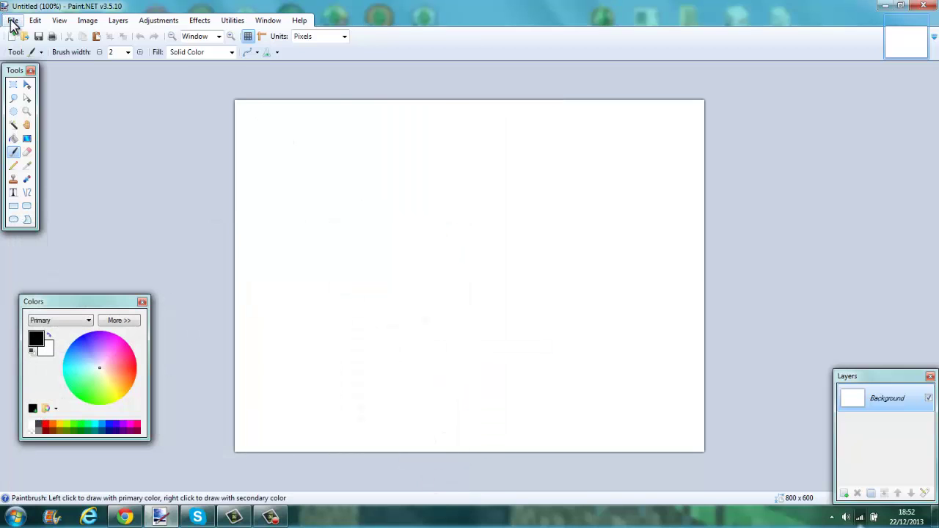
- Open the worldnew4 thumbnail from Downloads > Thumbnails > World Adventures in Paint.NET
{"action": "left_click", "coordinate": [15, 517]}
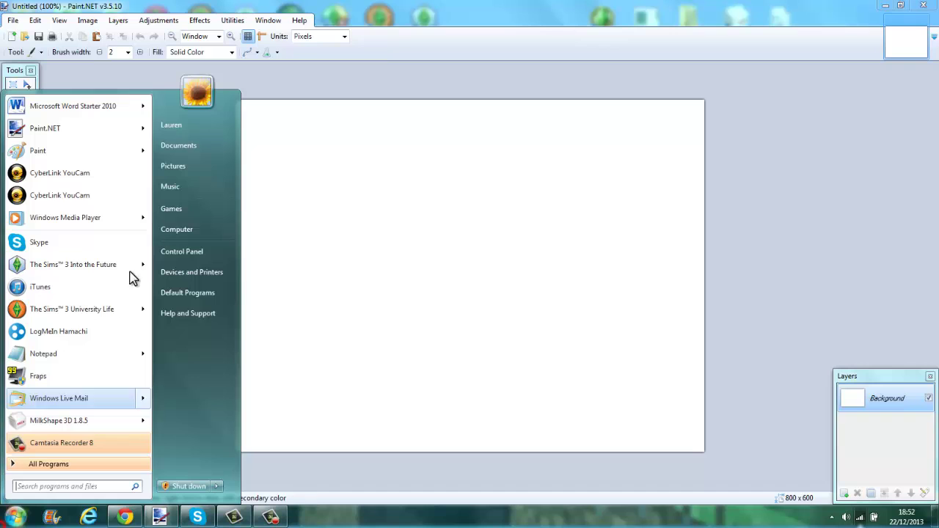
{"action": "left_click", "coordinate": [193, 145]}
{"action": "left_click", "coordinate": [90, 102]}
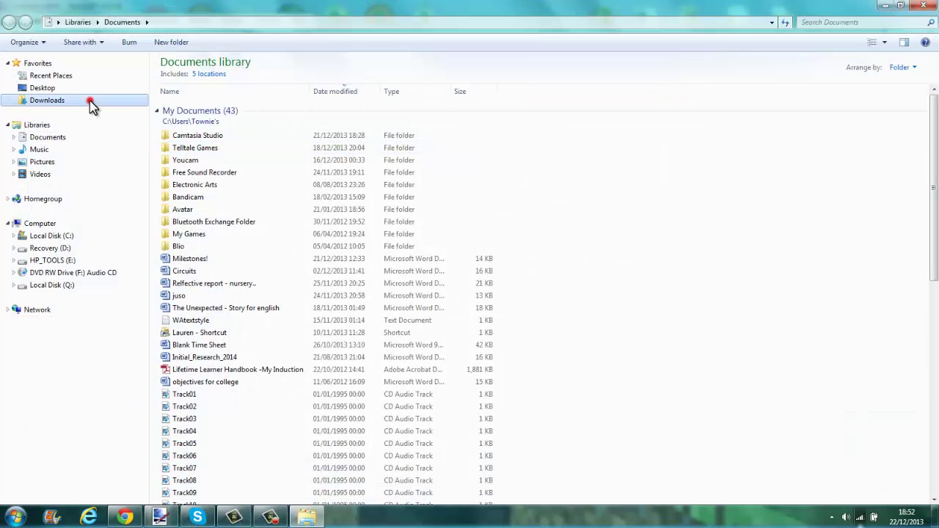
{"action": "double_click", "coordinate": [561, 103]}
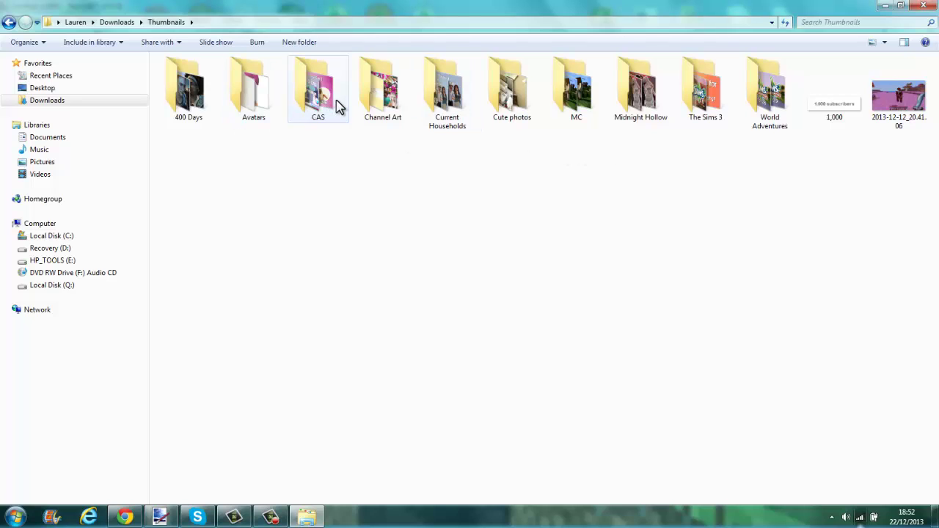
{"action": "double_click", "coordinate": [769, 99]}
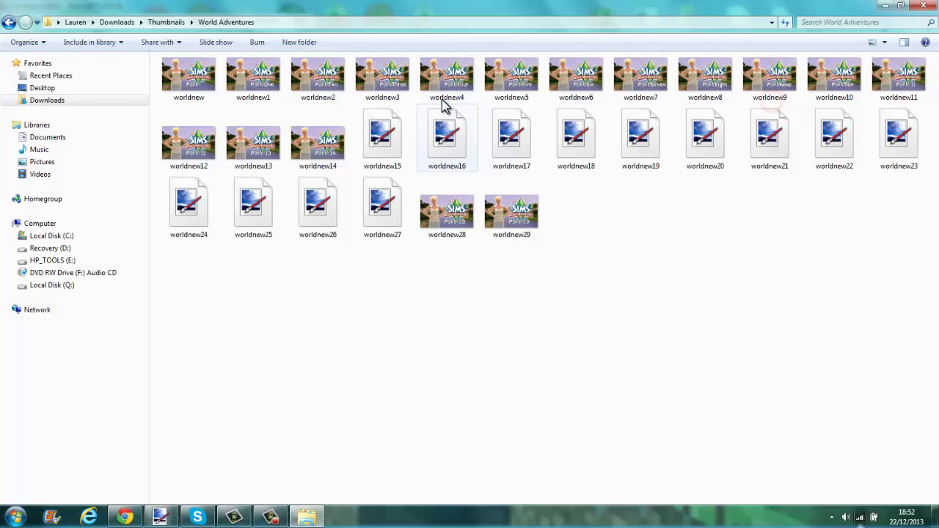
{"action": "left_click", "coordinate": [443, 83]}
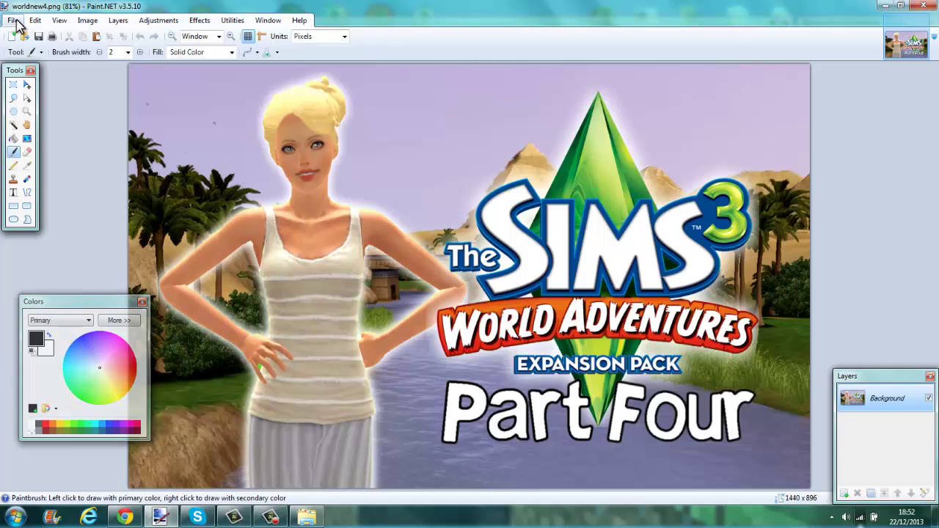
- Check the canvas size of the worldnew4 thumbnail and close the settings without changing them
{"action": "left_click", "coordinate": [14, 20]}
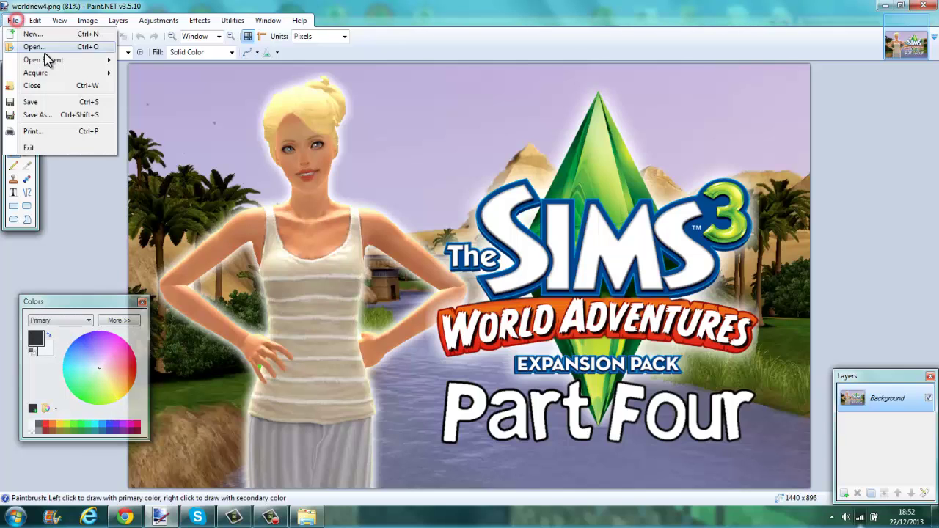
{"action": "mouse_move", "coordinate": [58, 76]}
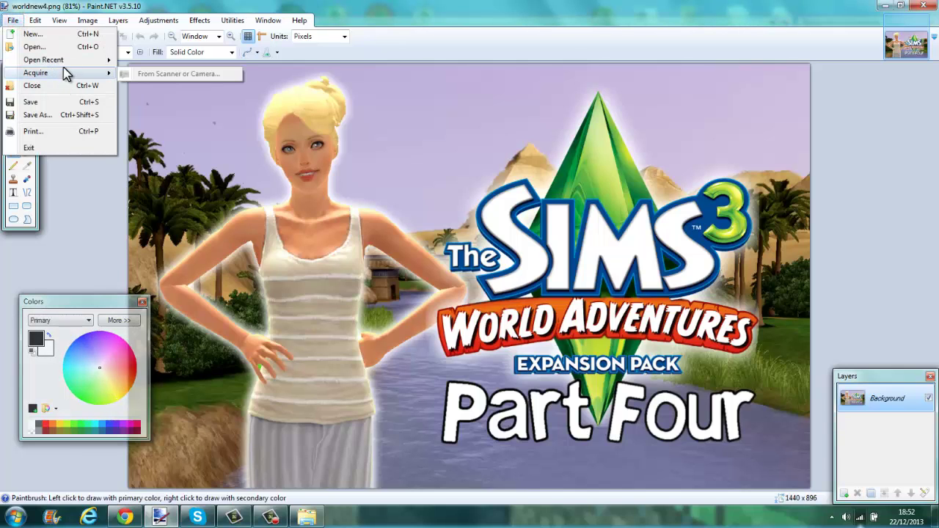
{"action": "left_click", "coordinate": [59, 20]}
{"action": "mouse_move", "coordinate": [87, 20]}
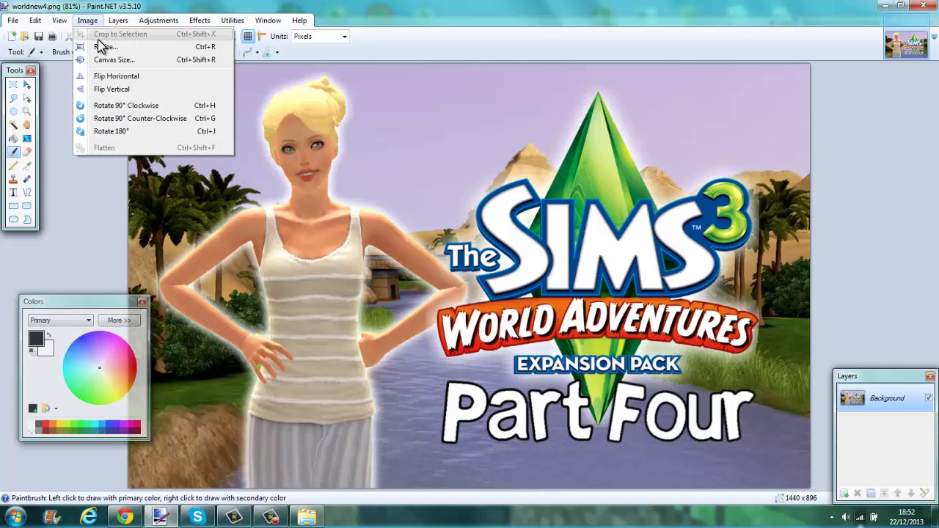
{"action": "left_click", "coordinate": [94, 59]}
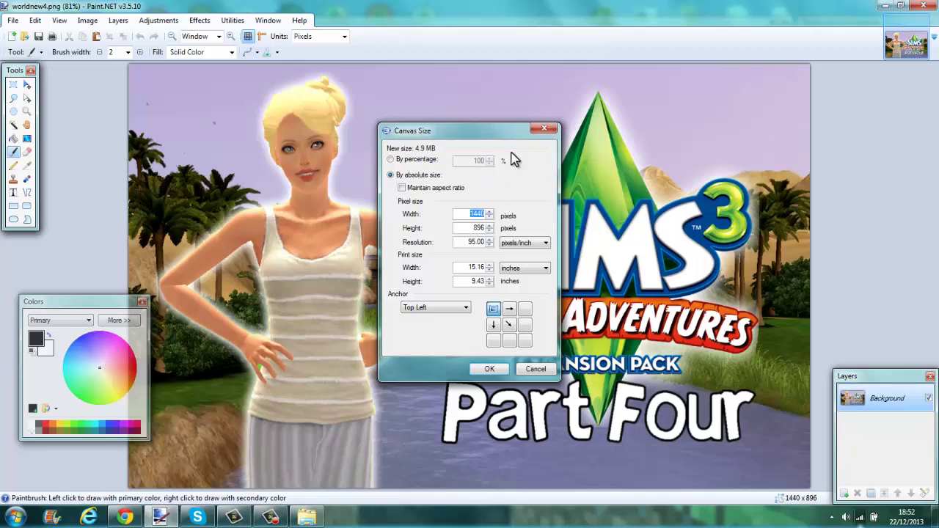
{"action": "left_click", "coordinate": [543, 130]}
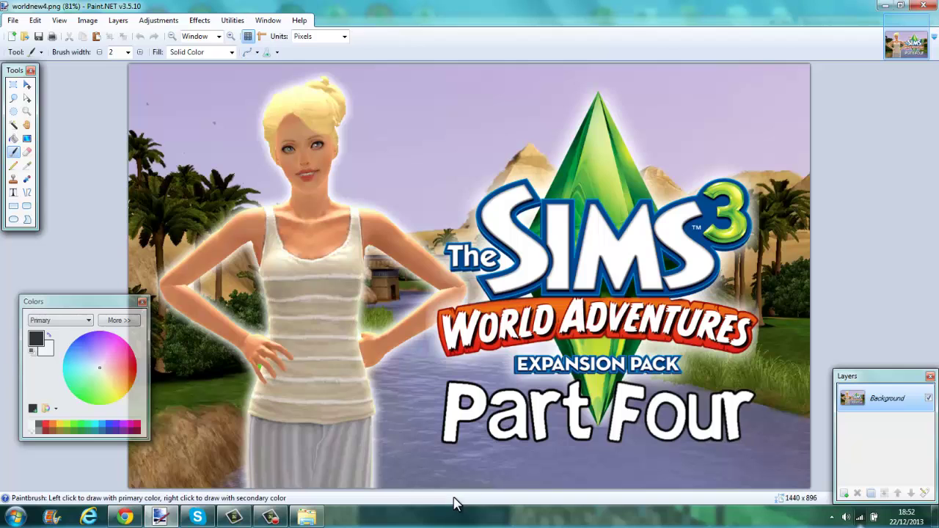
- Create a new blank image 1440 pixels wide and 896 pixels high
{"action": "left_click", "coordinate": [13, 20]}
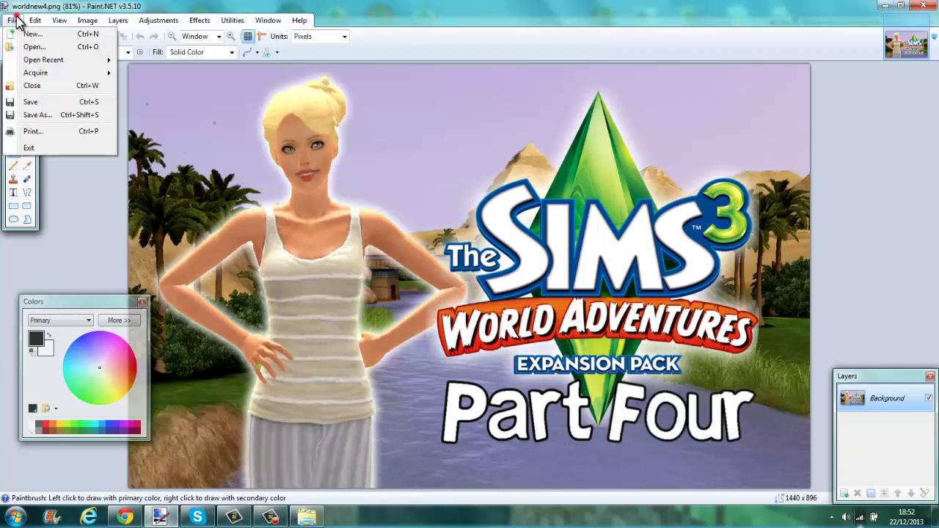
{"action": "mouse_move", "coordinate": [34, 20]}
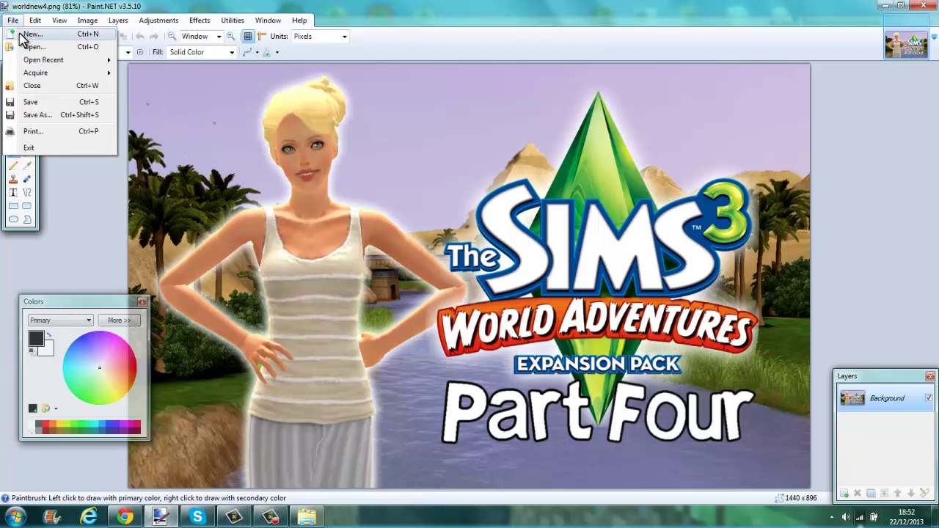
{"action": "left_click", "coordinate": [28, 34]}
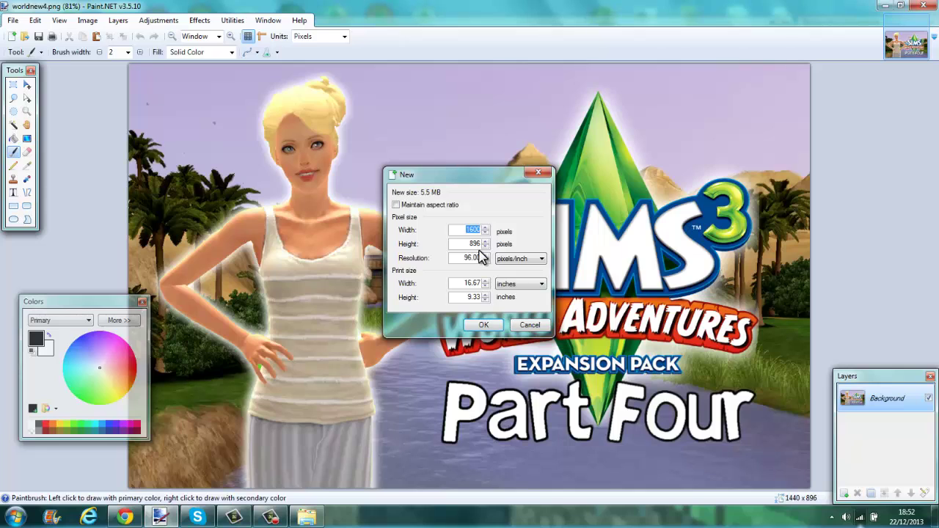
{"action": "type", "text": "1"}
{"action": "left_click", "coordinate": [480, 325]}
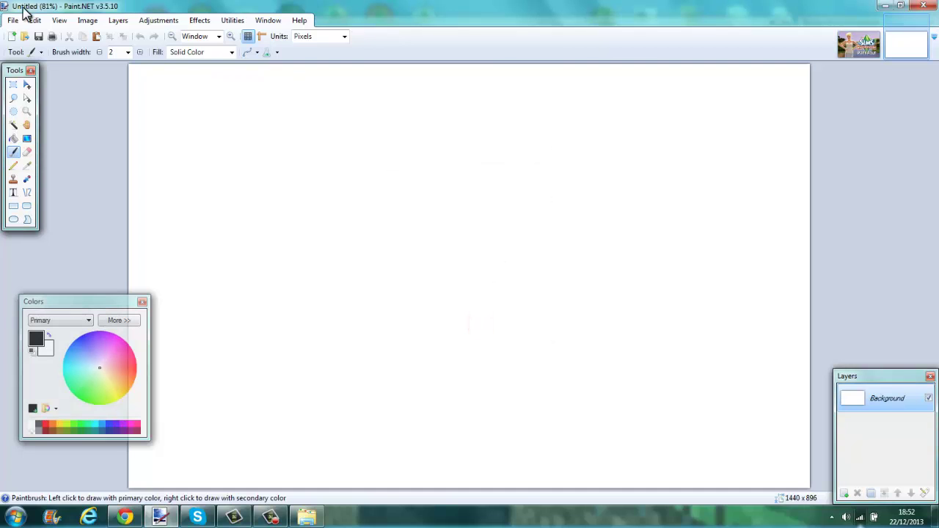
- Paste the copied screenshot into the blank image, keeping the canvas size, and shift it about 5 pixels to the left
{"action": "key", "text": "ctrl+v"}
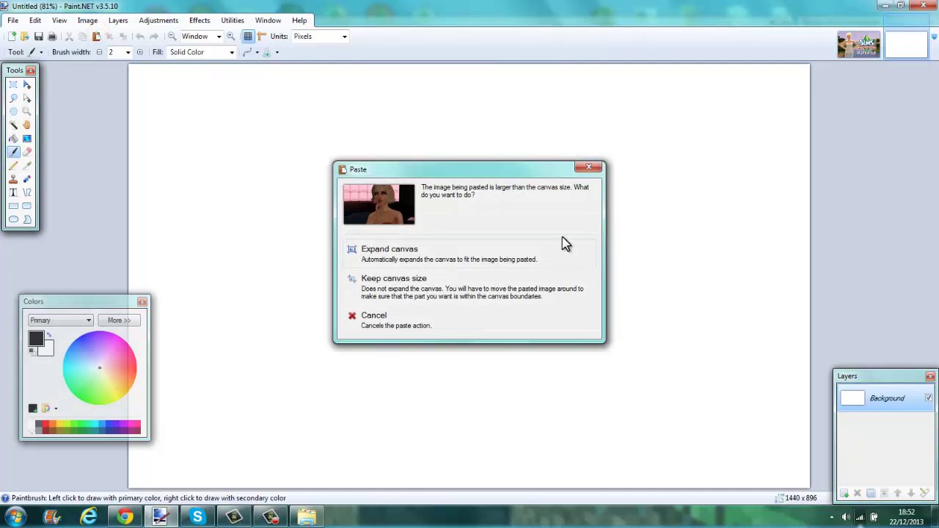
{"action": "left_click", "coordinate": [540, 289]}
{"action": "mouse_move", "coordinate": [551, 281]}
{"action": "left_mouse_down"}
{"action": "mouse_move", "coordinate": [587, 275]}
{"action": "mouse_move", "coordinate": [549, 293]}
{"action": "mouse_move", "coordinate": [549, 277]}
{"action": "left_mouse_up"}
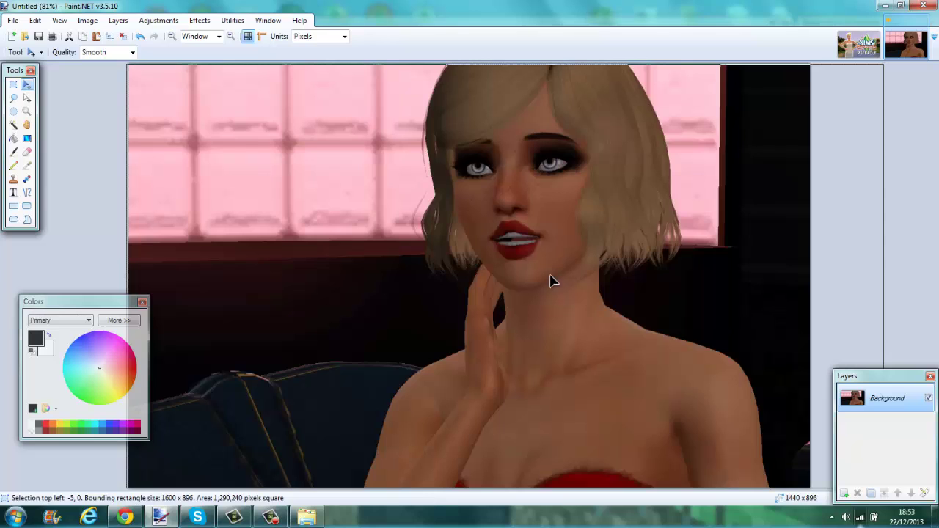
- Close the worldnew4 image, deselect the pasted screenshot and add an empty layer above the background
{"action": "left_click", "coordinate": [857, 35]}
{"action": "left_click", "coordinate": [876, 35]}
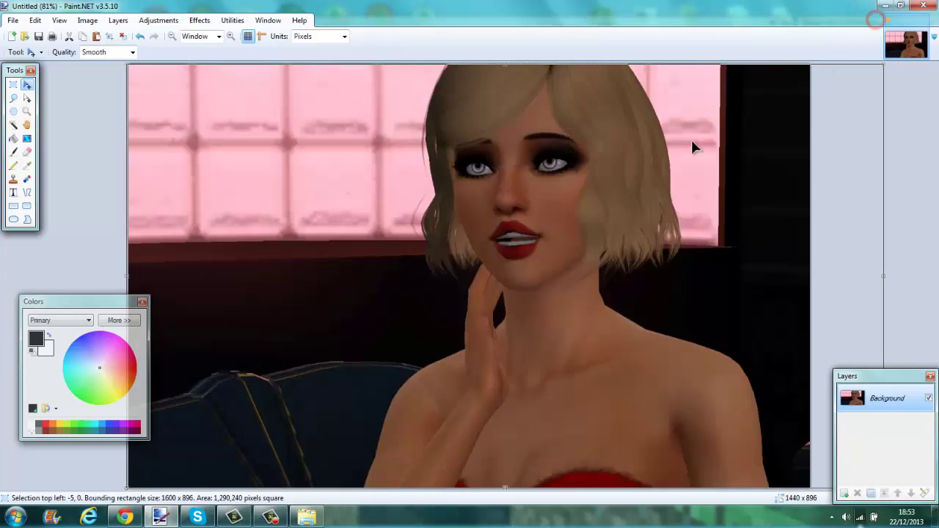
{"action": "left_click", "coordinate": [14, 85]}
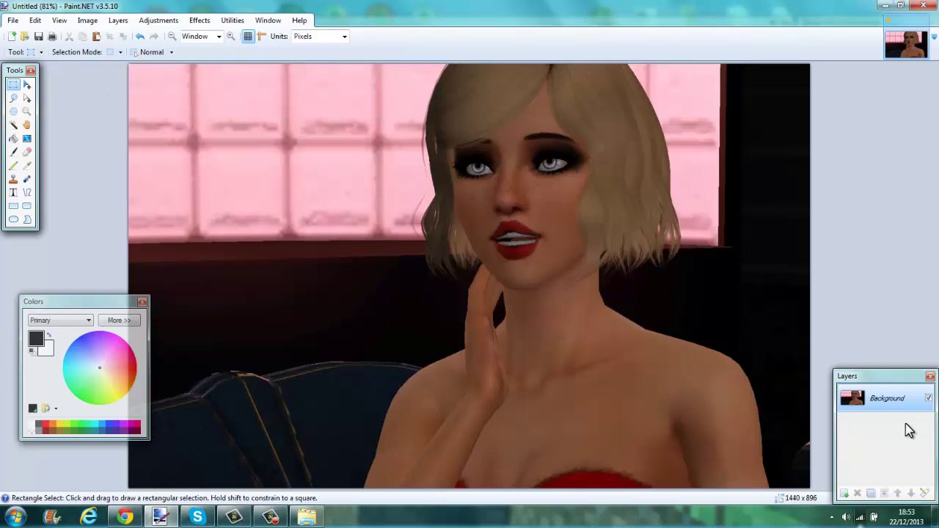
{"action": "left_click", "coordinate": [844, 494]}
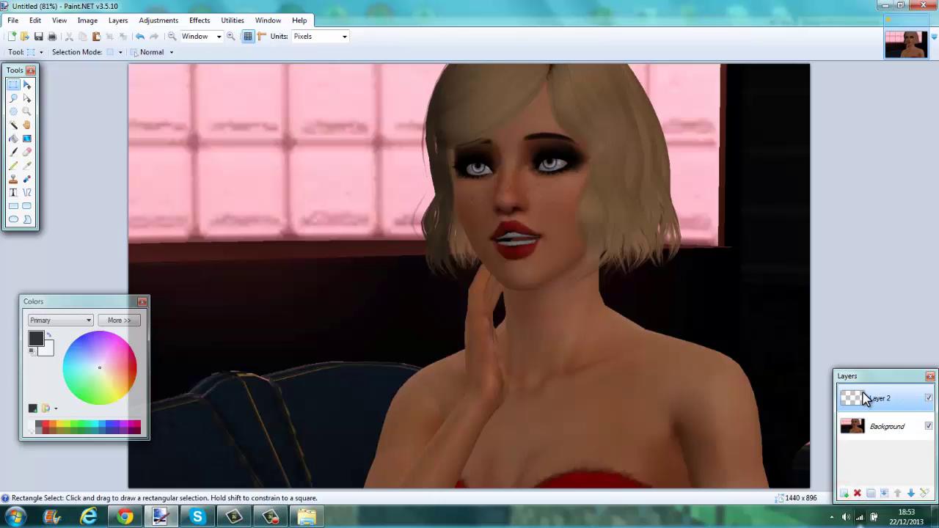
- Switch to the Chrome browser and search Google Images for "the sims 3 logo" in a new tab
{"action": "left_click", "coordinate": [126, 517]}
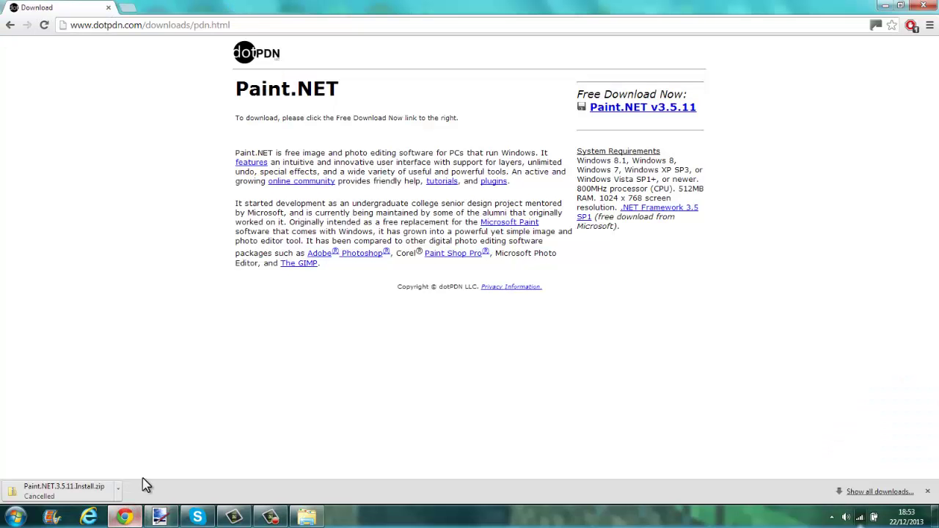
{"action": "left_click", "coordinate": [125, 7]}
{"action": "key", "text": "Return"}
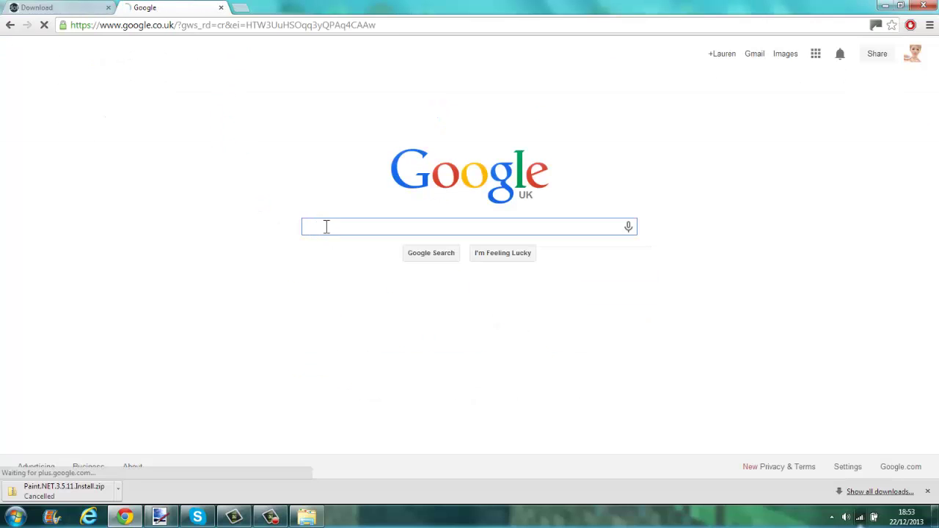
{"action": "type", "text": "the sims"}
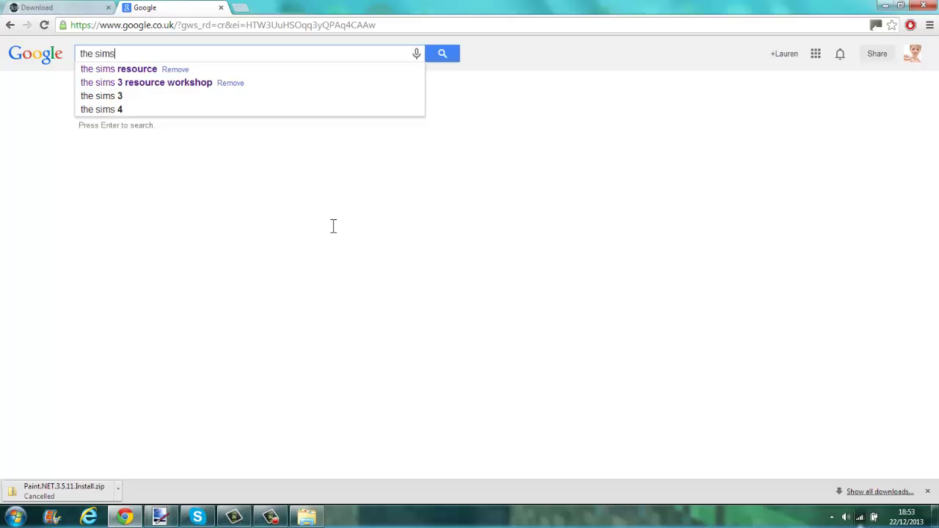
{"action": "key", "text": "BackSpace"}
{"action": "type", "text": "s 3 logo"}
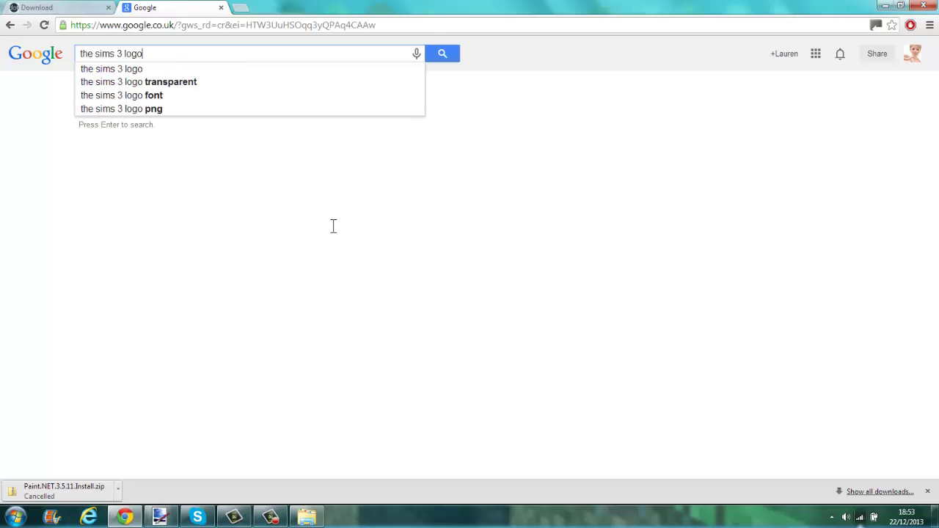
{"action": "key", "text": "Return"}
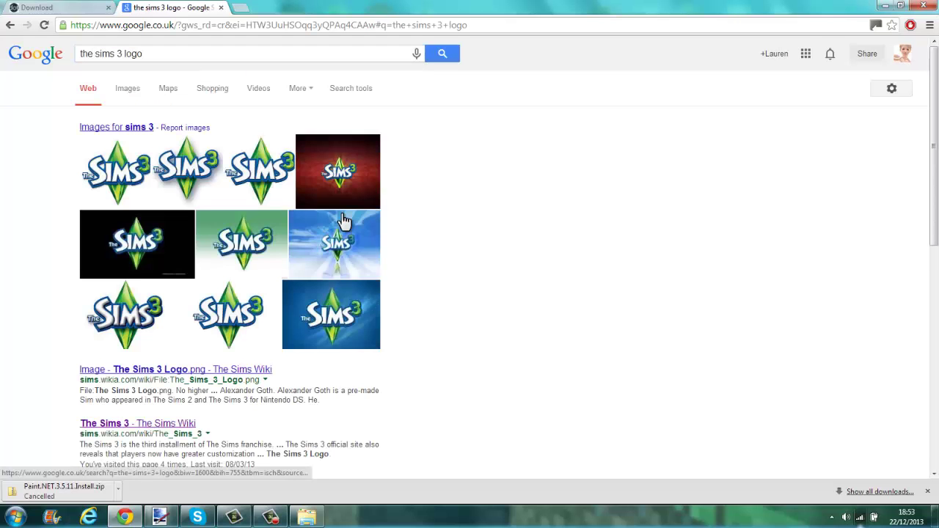
{"action": "left_click", "coordinate": [123, 94]}
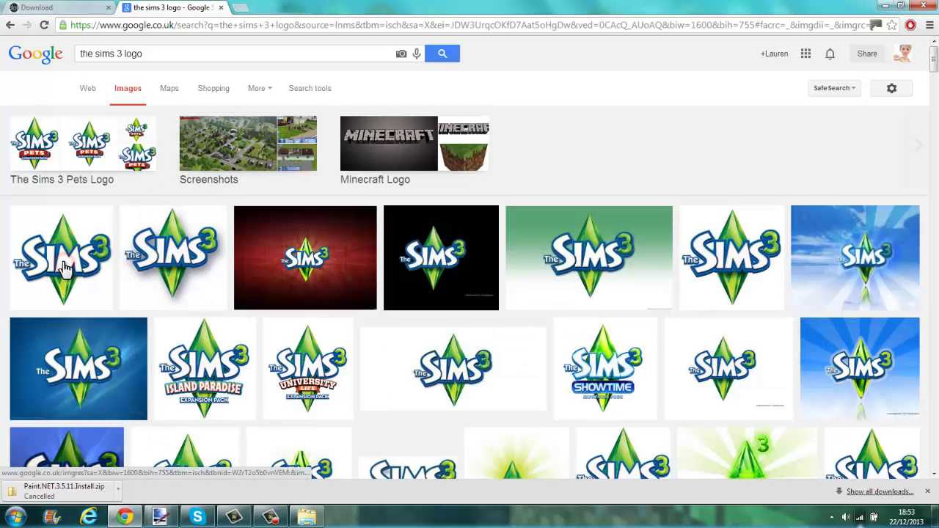
- Open the first Sims 3 logo result, copy its full-size image and close the preview
{"action": "left_click", "coordinate": [64, 270]}
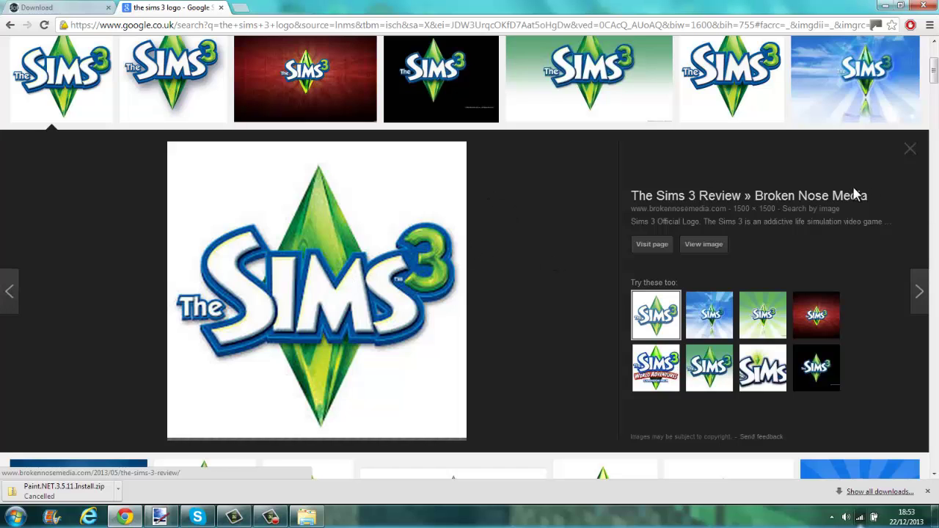
{"action": "left_click", "coordinate": [908, 154]}
{"action": "left_click", "coordinate": [97, 109]}
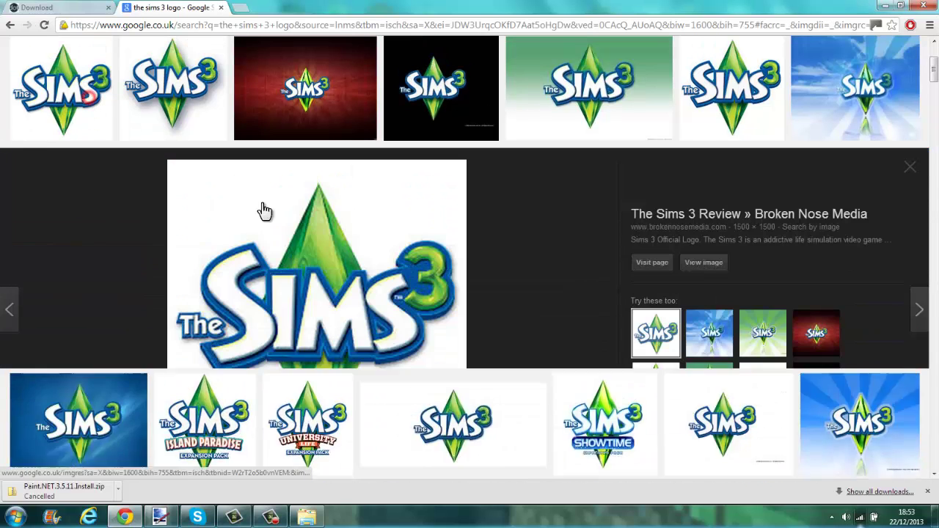
{"action": "right_click", "coordinate": [396, 298]}
{"action": "left_click", "coordinate": [456, 403]}
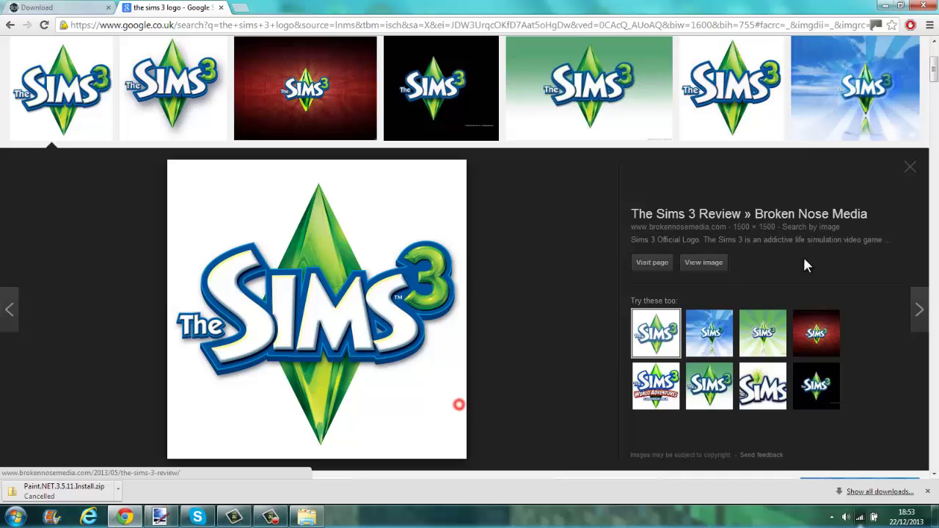
{"action": "left_click", "coordinate": [909, 178]}
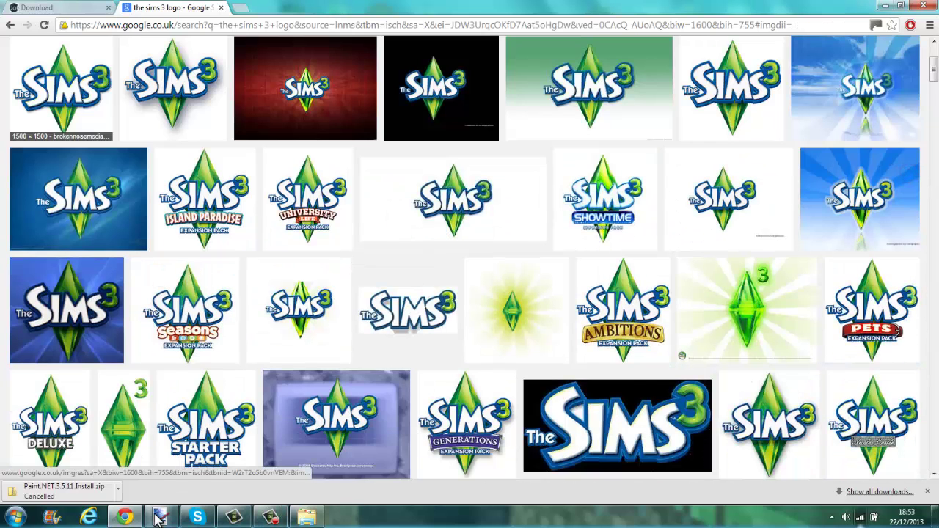
- Switch back to Paint.NET, replace Layer 2 with a fresh empty layer and paste the logo on it, keeping the canvas size
{"action": "left_click", "coordinate": [160, 517]}
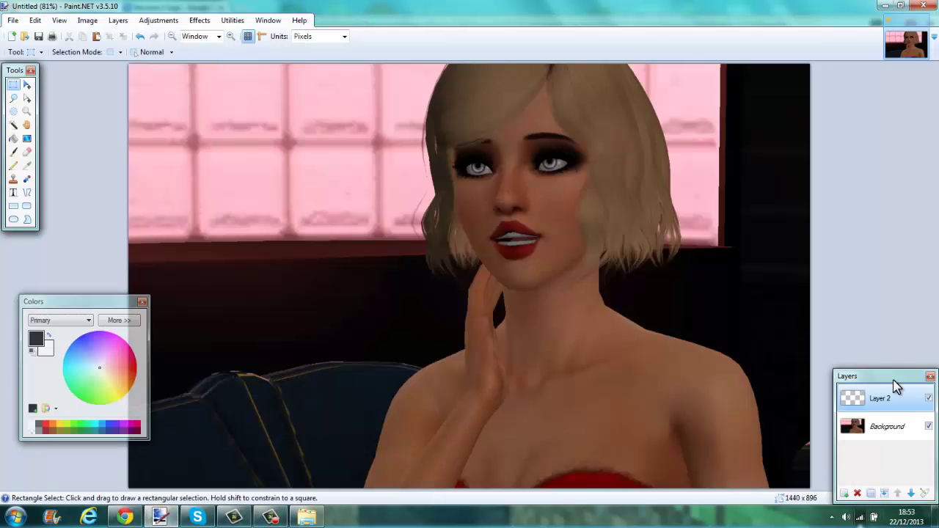
{"action": "left_click", "coordinate": [856, 493]}
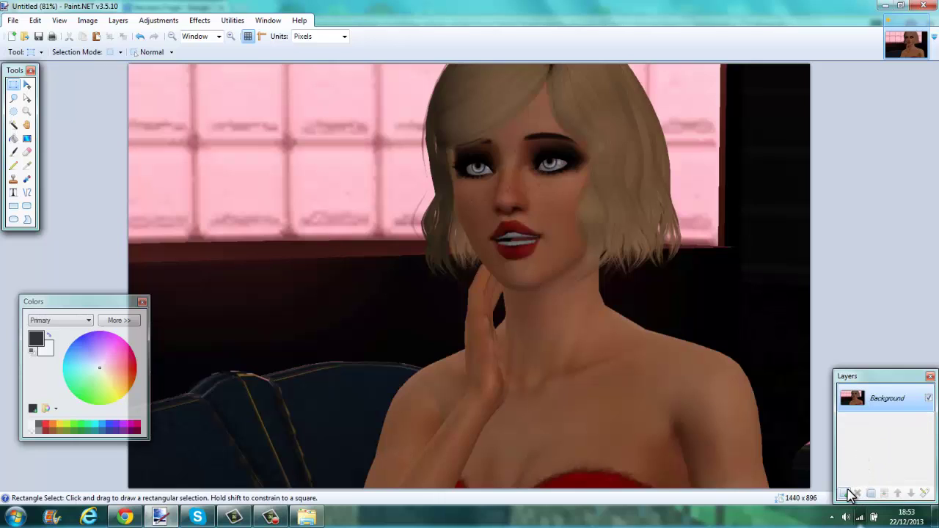
{"action": "left_click", "coordinate": [845, 492]}
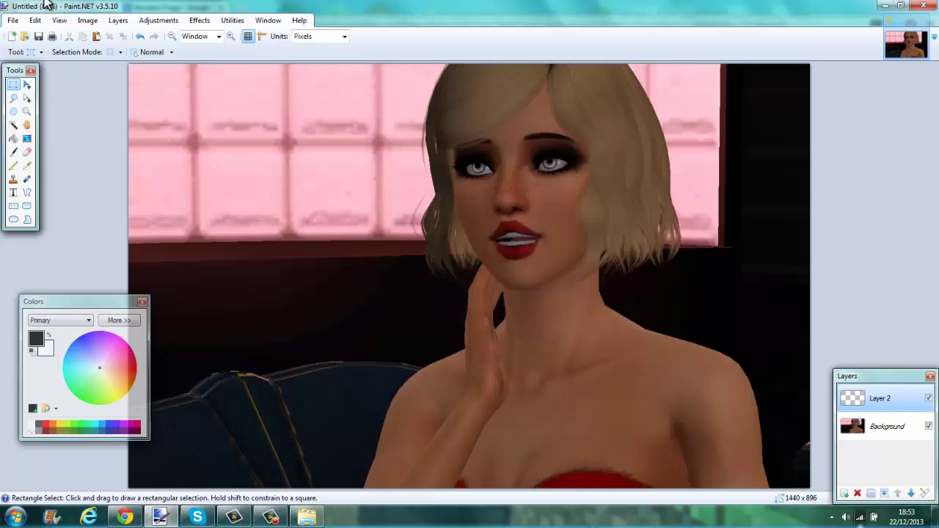
{"action": "left_click", "coordinate": [95, 37]}
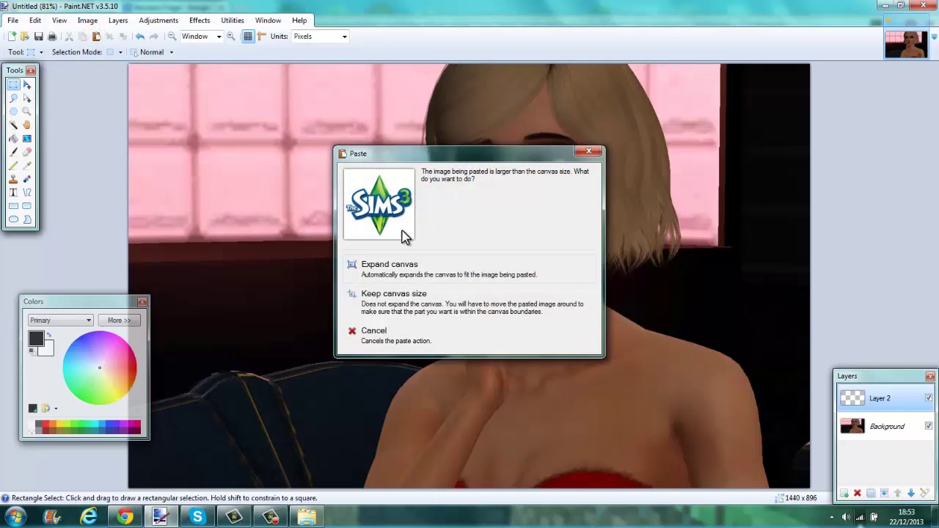
{"action": "left_click", "coordinate": [465, 318]}
- Shrink the pasted logo to about 684 × 652 pixels and place it over the left half of the screenshot
{"action": "left_click_drag", "start_coordinate": [684, 201], "coordinate": [663, 221]}
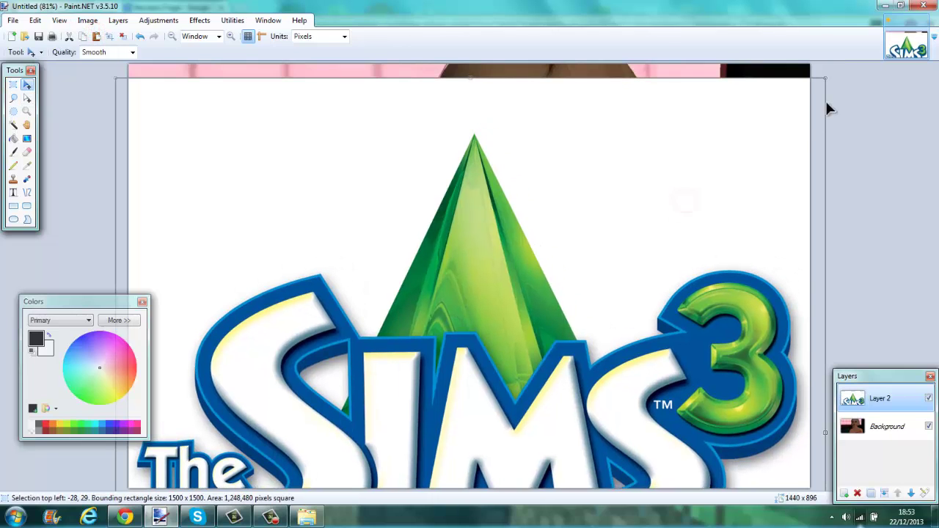
{"action": "left_click_drag", "start_coordinate": [825, 79], "coordinate": [420, 415]}
{"action": "left_click_drag", "start_coordinate": [416, 210], "coordinate": [496, 123]}
{"action": "left_click_drag", "start_coordinate": [398, 224], "coordinate": [384, 207]}
{"action": "left_click_drag", "start_coordinate": [316, 223], "coordinate": [315, 240]}
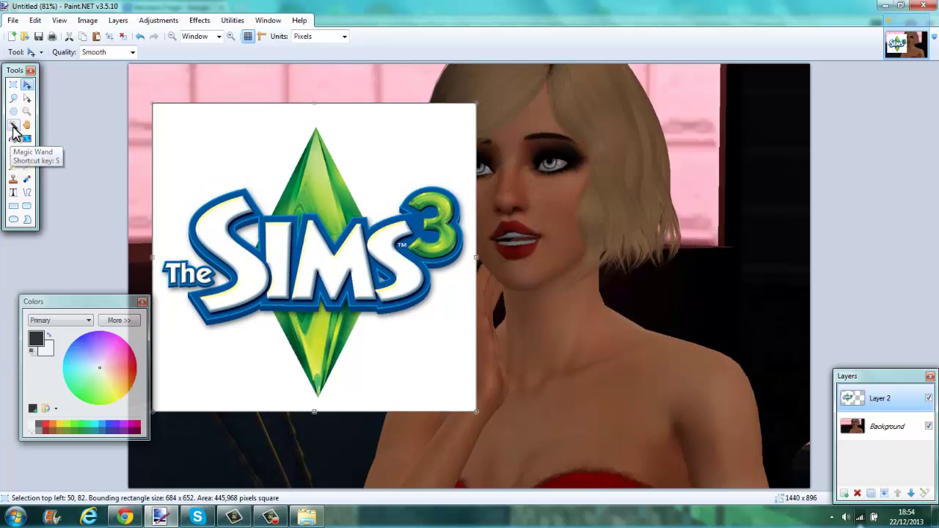
- Try Magic Wand selections of the logo's white background at 55%, 100%, 0% and 49% tolerance
{"action": "left_click", "coordinate": [15, 125]}
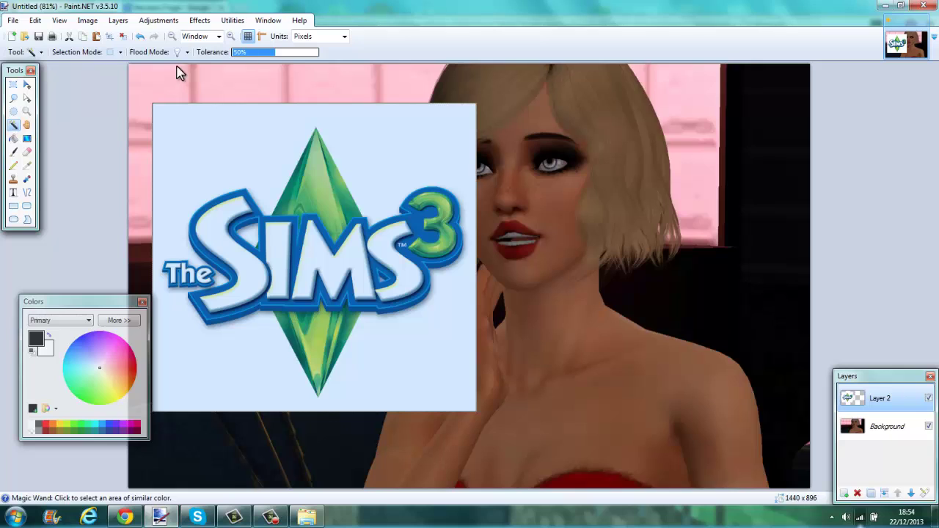
{"action": "left_click", "coordinate": [278, 52]}
{"action": "left_click", "coordinate": [244, 133]}
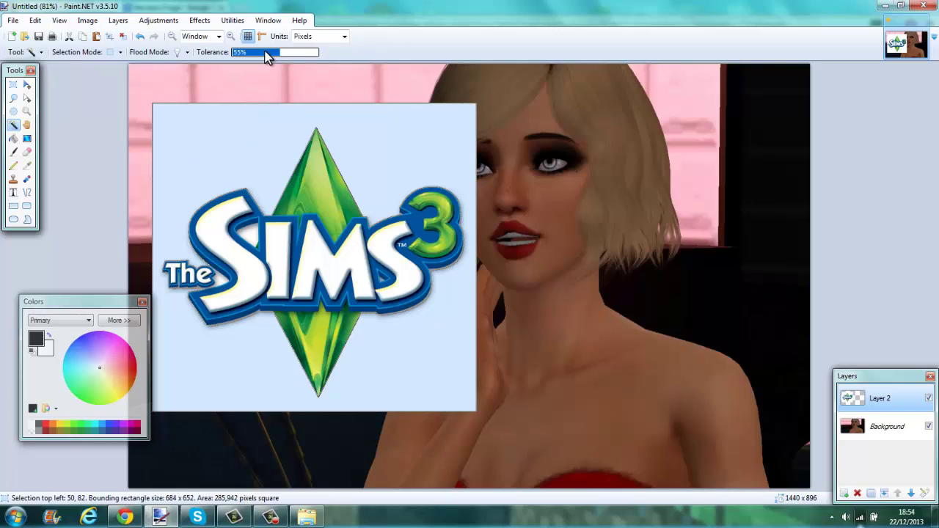
{"action": "left_click_drag", "start_coordinate": [289, 52], "coordinate": [319, 53]}
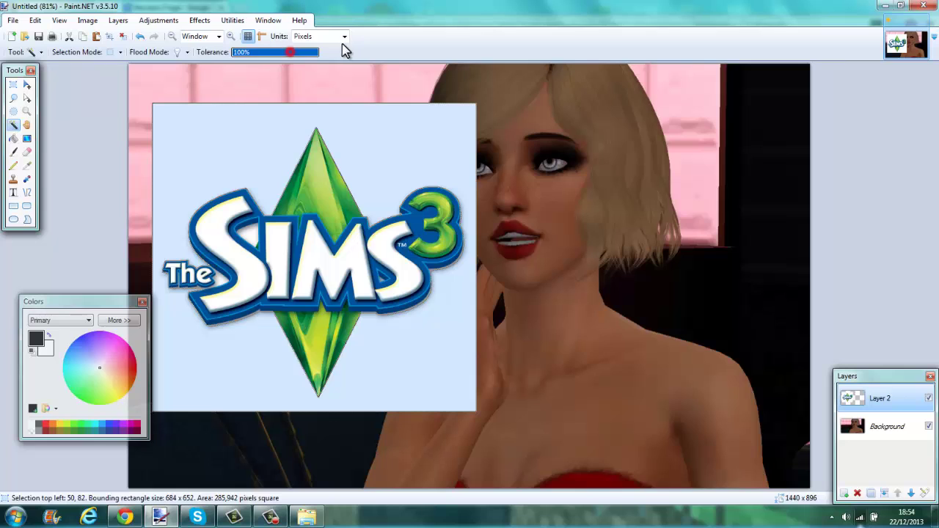
{"action": "left_click", "coordinate": [217, 142]}
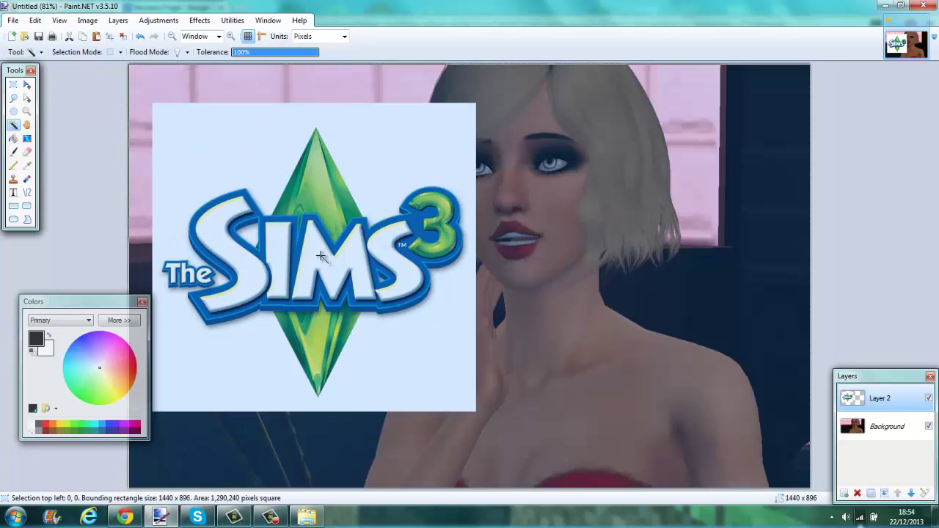
{"action": "left_click_drag", "start_coordinate": [260, 53], "coordinate": [218, 62]}
{"action": "left_click", "coordinate": [271, 157]}
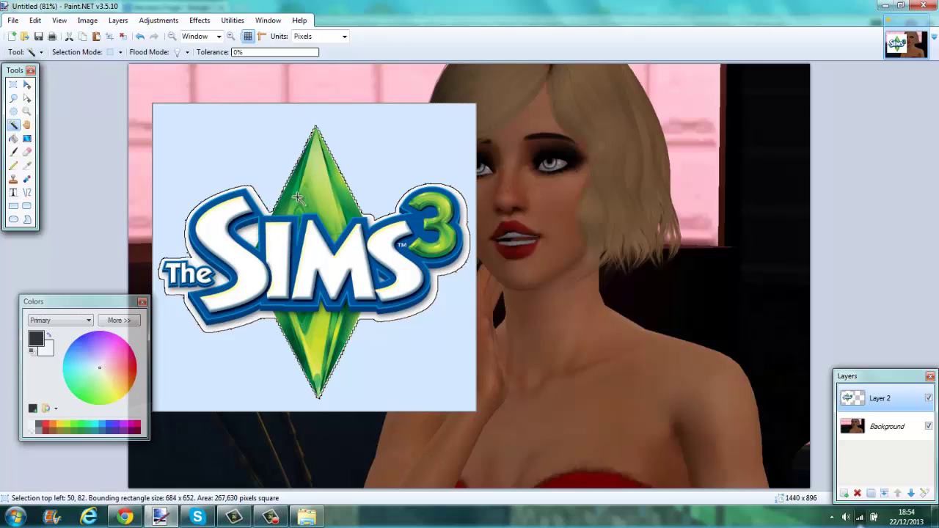
{"action": "left_click_drag", "start_coordinate": [259, 53], "coordinate": [266, 57]}
{"action": "left_click", "coordinate": [269, 132]}
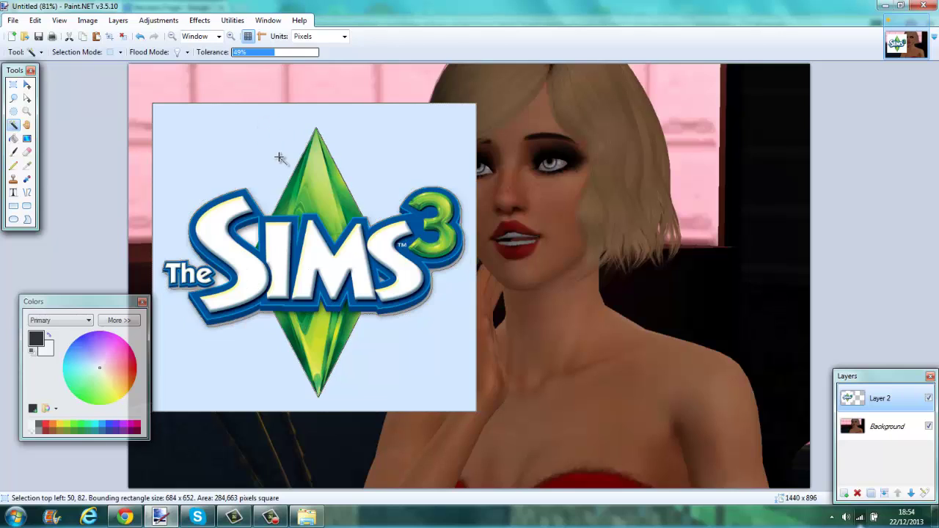
- Select the logo's white background with the Magic Wand at 60% tolerance and delete it, including the leftover patch inside the S
{"action": "left_click", "coordinate": [275, 52]}
{"action": "left_click", "coordinate": [220, 183]}
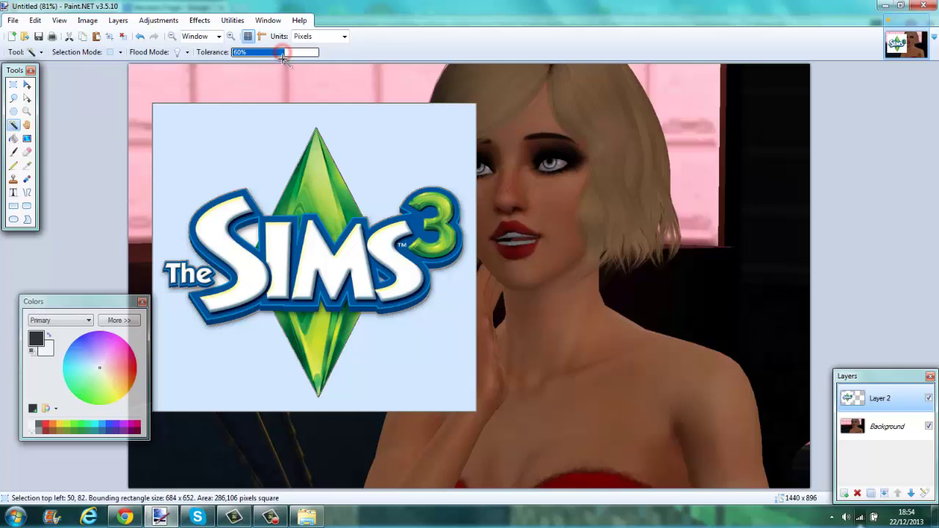
{"action": "left_click", "coordinate": [272, 170]}
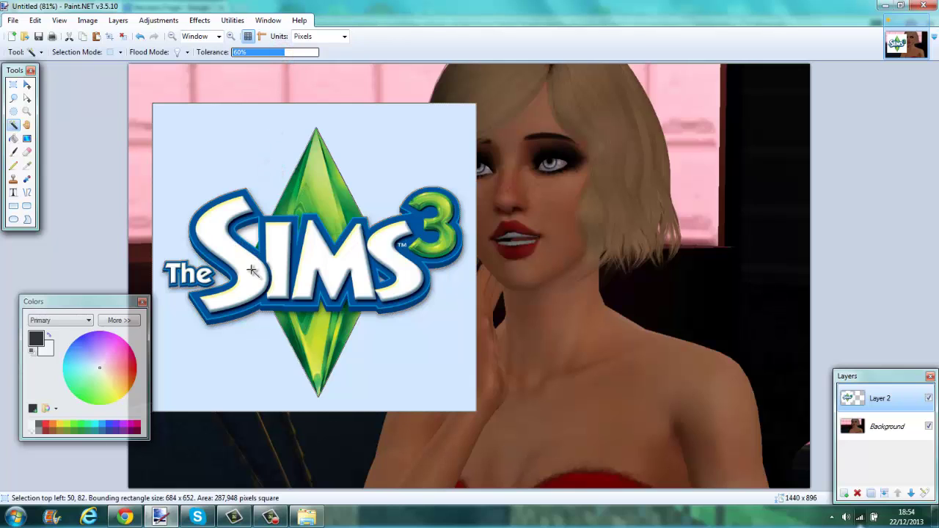
{"action": "key", "text": "Delete"}
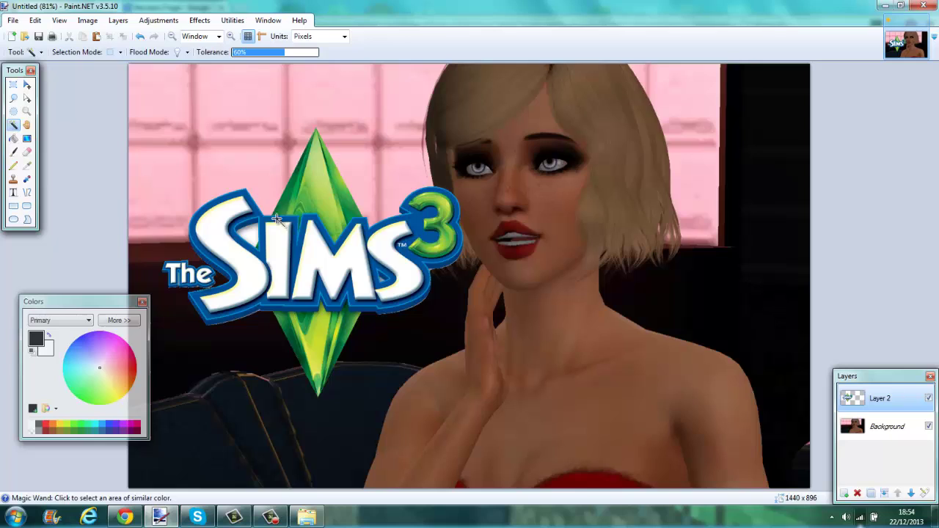
{"action": "left_click", "coordinate": [251, 232]}
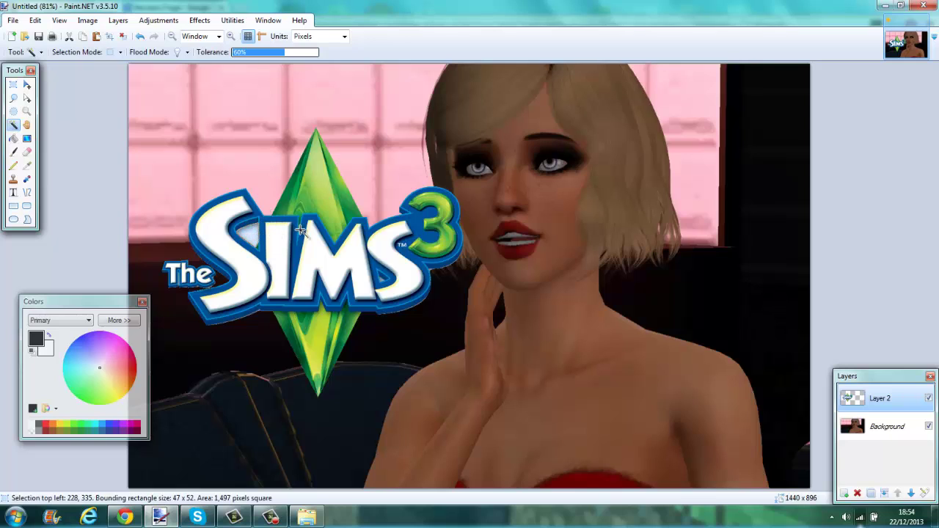
{"action": "key", "text": "Delete"}
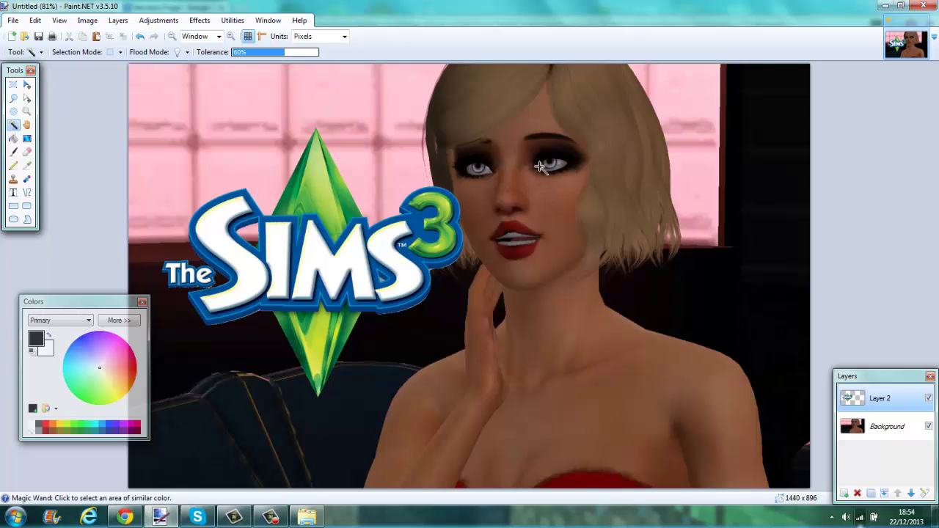
- Select the logo with a rectangular selection, enlarge it slightly to a frame of about 765 × 823 pixels and deselect it
{"action": "left_click", "coordinate": [12, 84]}
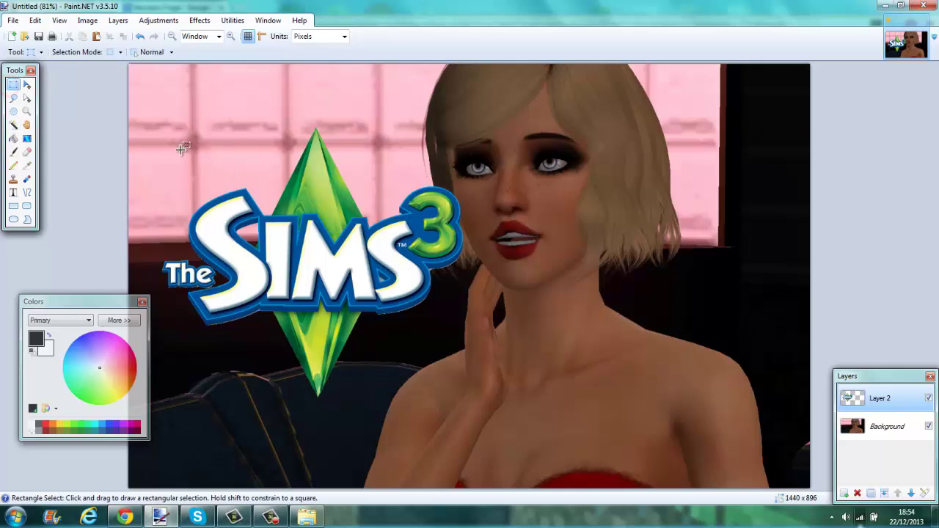
{"action": "left_click_drag", "start_coordinate": [194, 103], "coordinate": [325, 204]}
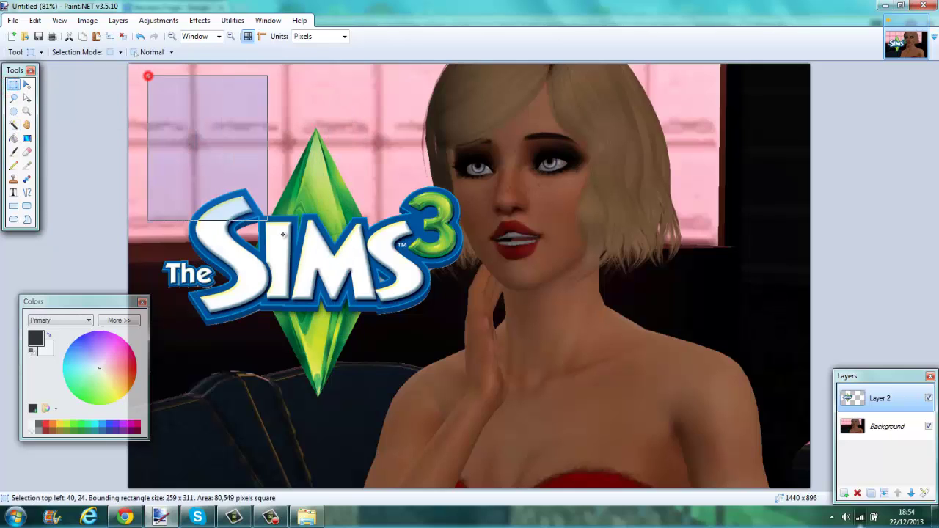
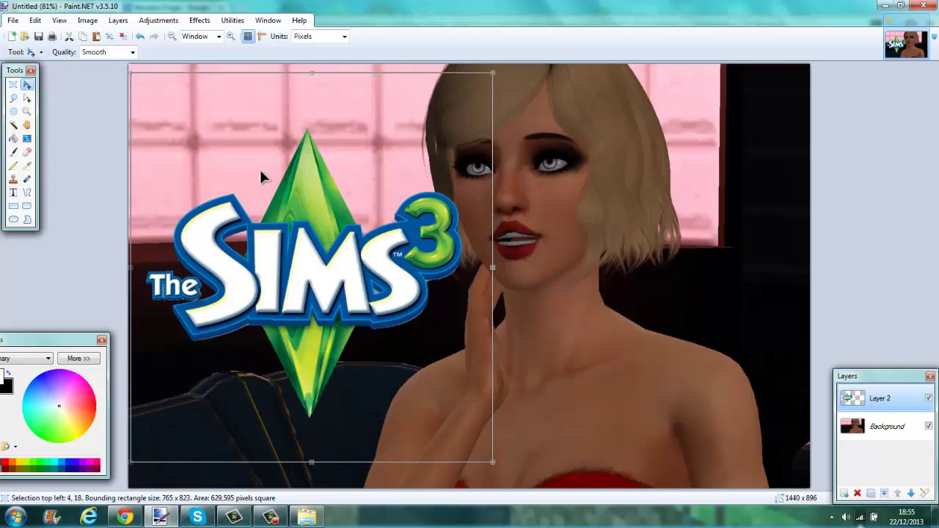
{"action": "left_click_drag", "start_coordinate": [619, 273], "coordinate": [619, 272]}
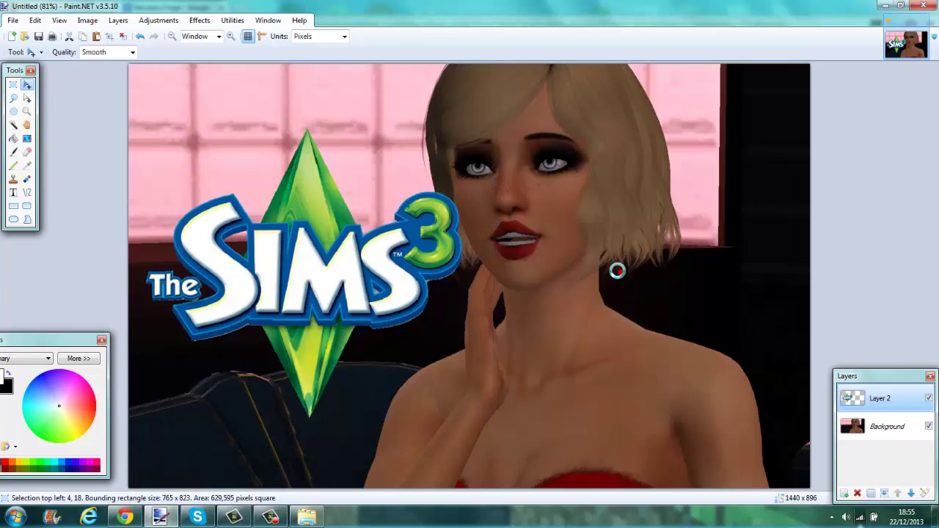
- Restore the logo's selection, copy it and paste the duplicate in the same place on a new Layer 3
{"action": "left_click", "coordinate": [138, 36]}
{"action": "left_click", "coordinate": [12, 84]}
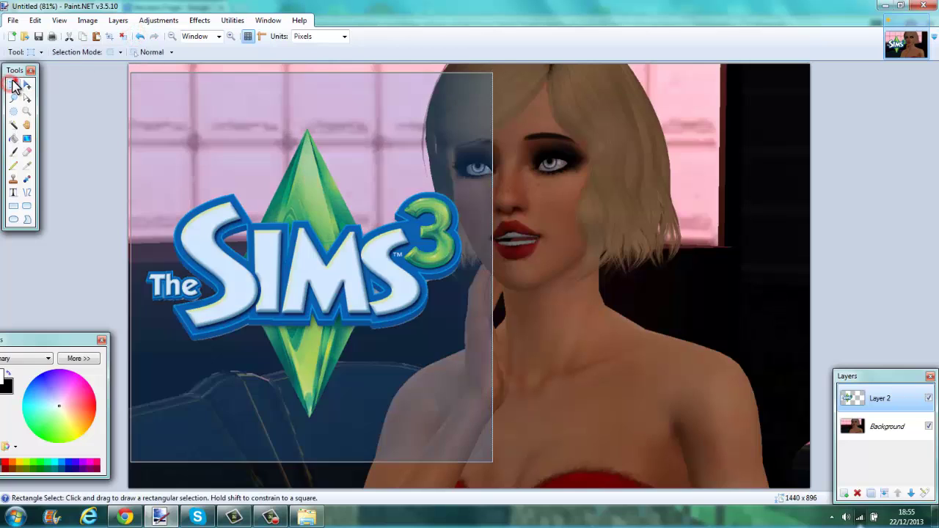
{"action": "left_click", "coordinate": [432, 179]}
{"action": "left_click", "coordinate": [846, 493]}
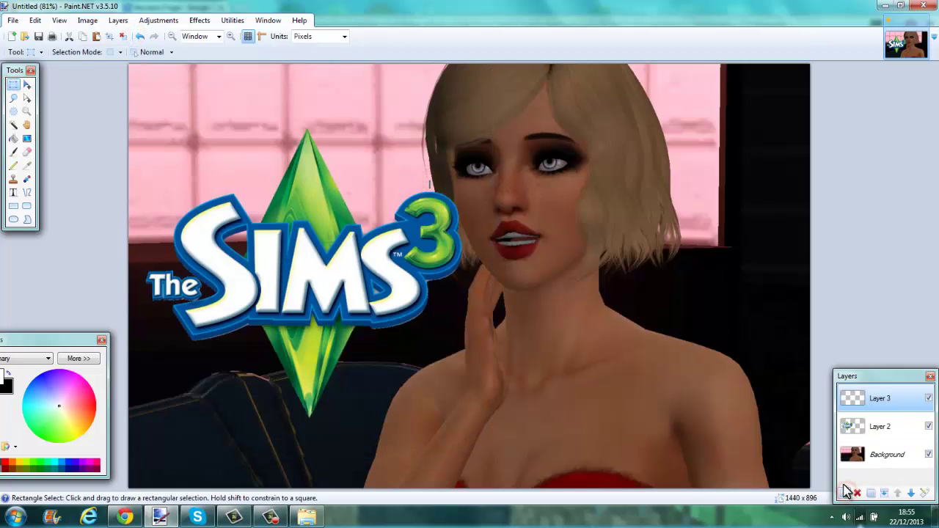
{"action": "left_click", "coordinate": [97, 36]}
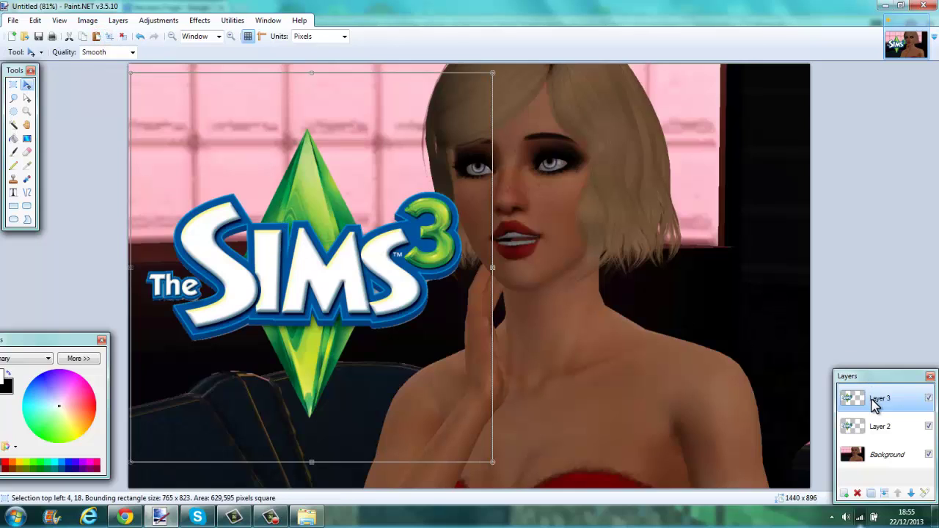
- Try filling the duplicate logo on Layer 3 with white using the Paint Bucket at 64% tolerance, and undo the fill
{"action": "left_click", "coordinate": [14, 138]}
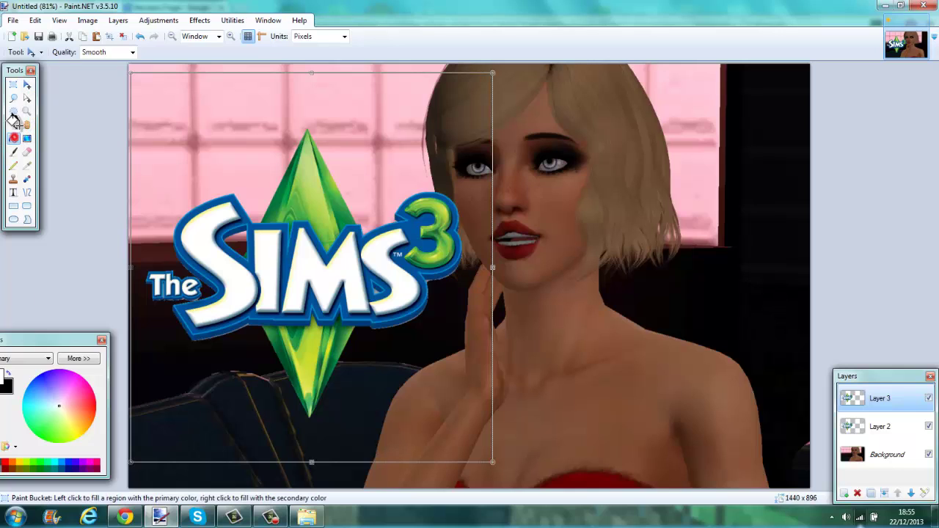
{"action": "left_click", "coordinate": [298, 53]}
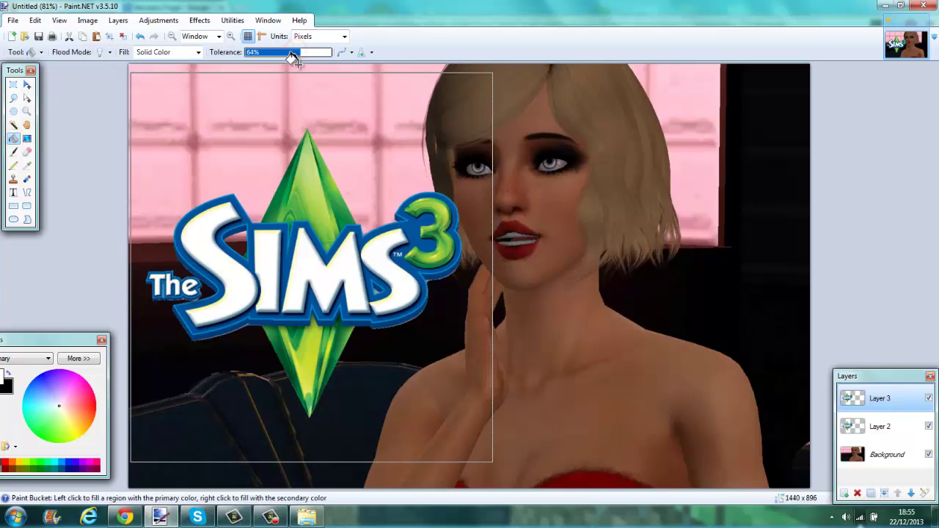
{"action": "left_click", "coordinate": [307, 232]}
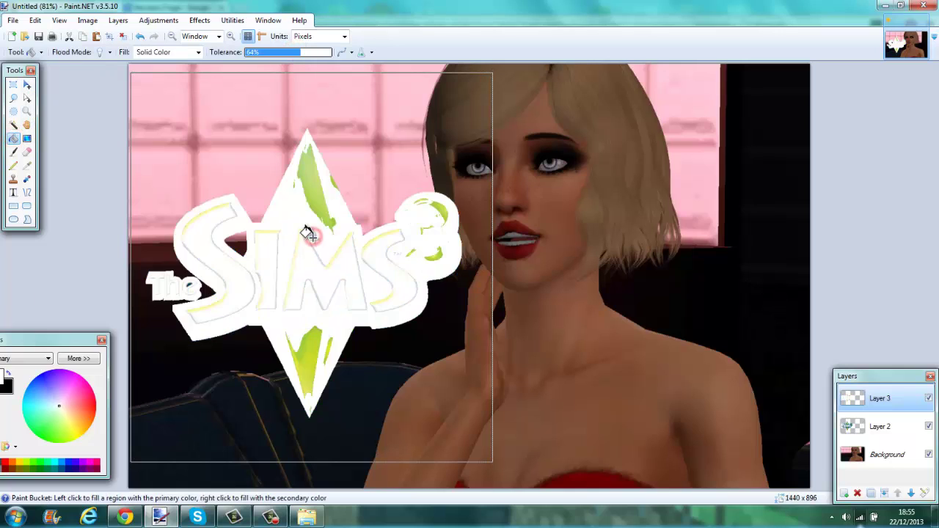
{"action": "left_click", "coordinate": [139, 37]}
- Fill the duplicate logo with solid white at 76% tolerance and move Layer 3 below Layer 2
{"action": "left_click", "coordinate": [311, 53]}
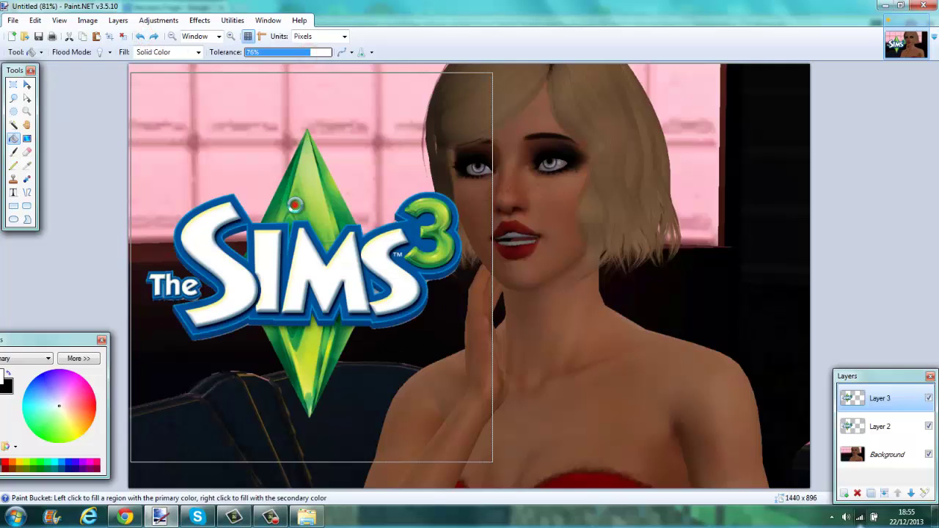
{"action": "left_click", "coordinate": [293, 204]}
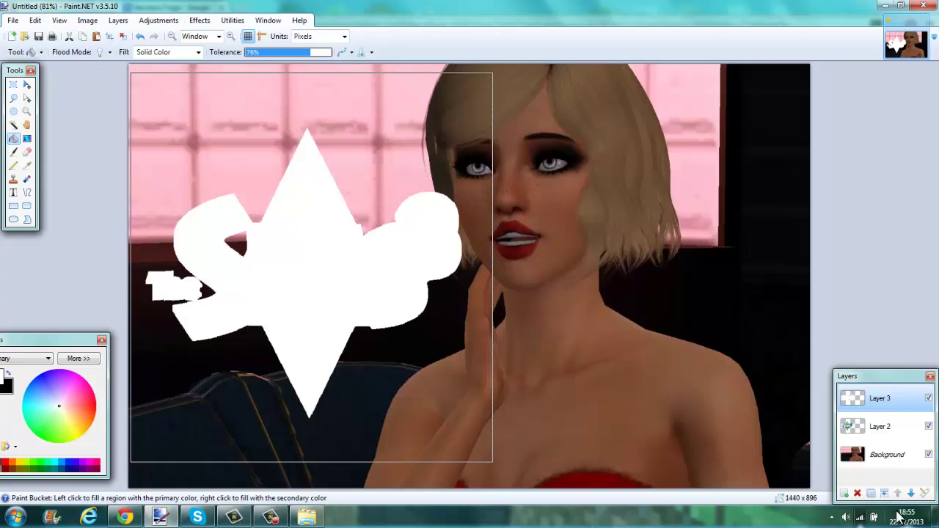
{"action": "left_click", "coordinate": [912, 494]}
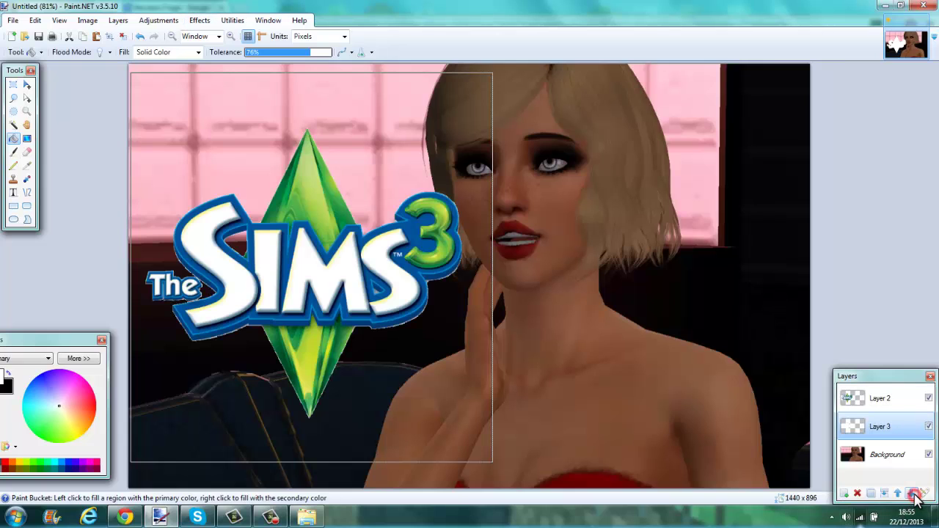
- Apply a Gaussian Blur with radius 18 to the white silhouette on Layer 3
{"action": "left_click", "coordinate": [205, 21]}
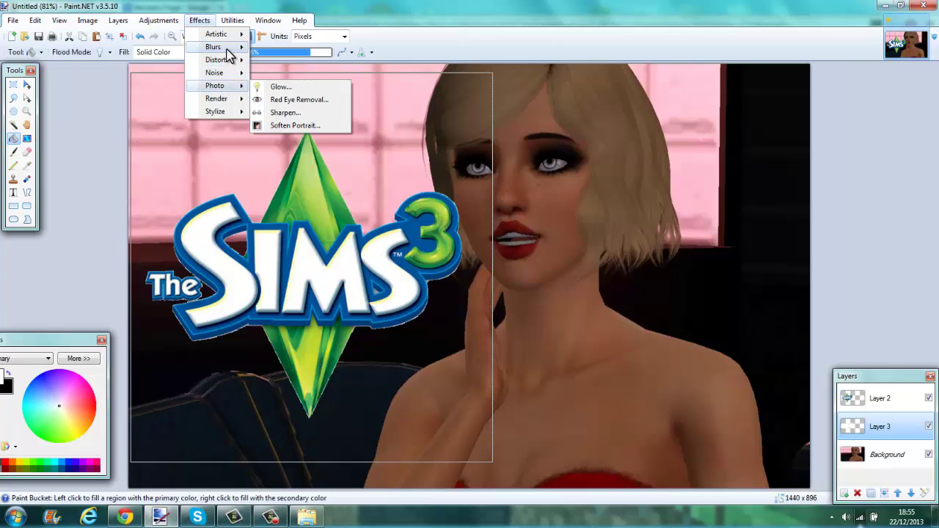
{"action": "mouse_move", "coordinate": [229, 52]}
{"action": "left_click", "coordinate": [282, 59]}
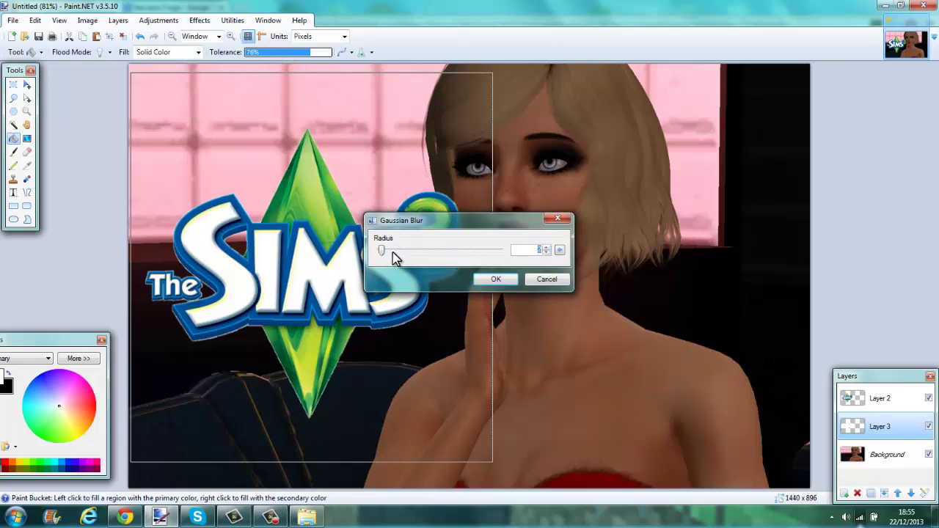
{"action": "mouse_move", "coordinate": [385, 253]}
{"action": "left_mouse_down"}
{"action": "mouse_move", "coordinate": [376, 253]}
{"action": "mouse_move", "coordinate": [419, 253]}
{"action": "mouse_move", "coordinate": [392, 255]}
{"action": "left_mouse_up"}
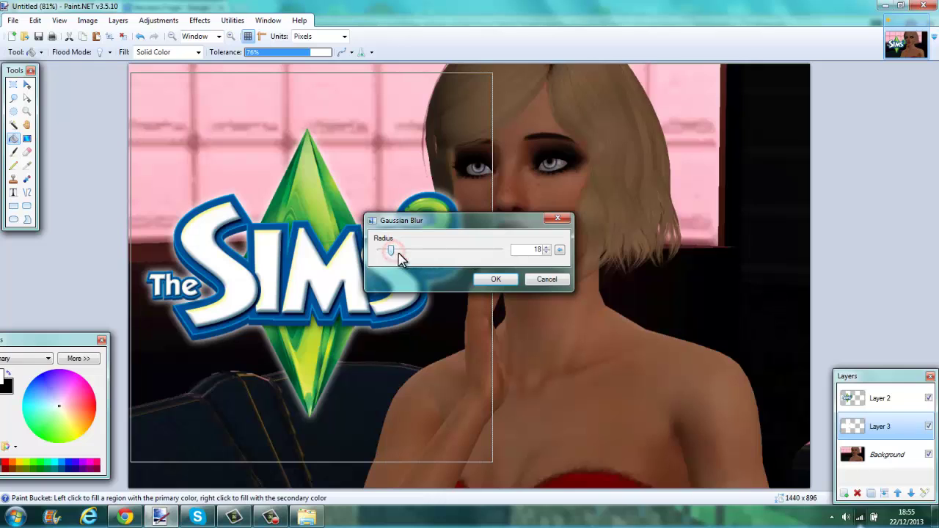
{"action": "left_click", "coordinate": [495, 279]}
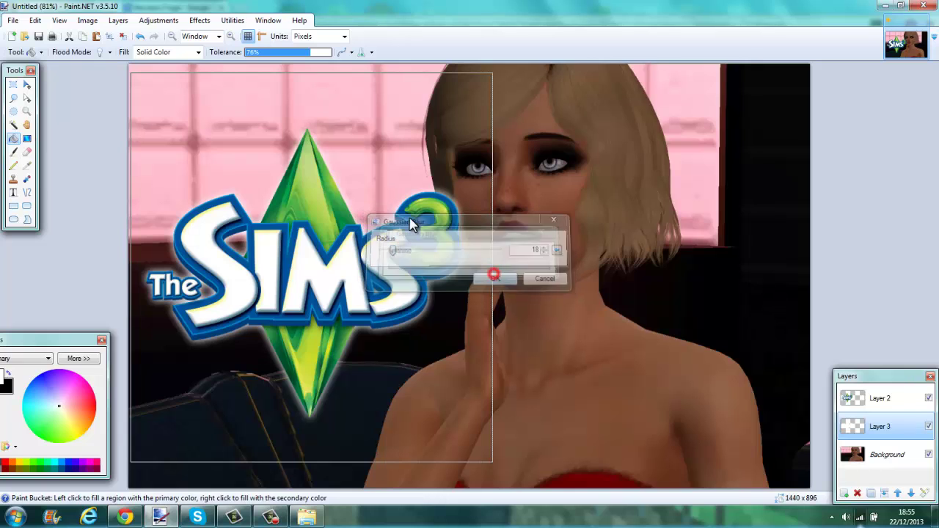
- Apply the Glow effect to Layer 3 with radius 7, brightness 26 and contrast 10
{"action": "left_click", "coordinate": [199, 22]}
{"action": "mouse_move", "coordinate": [228, 102]}
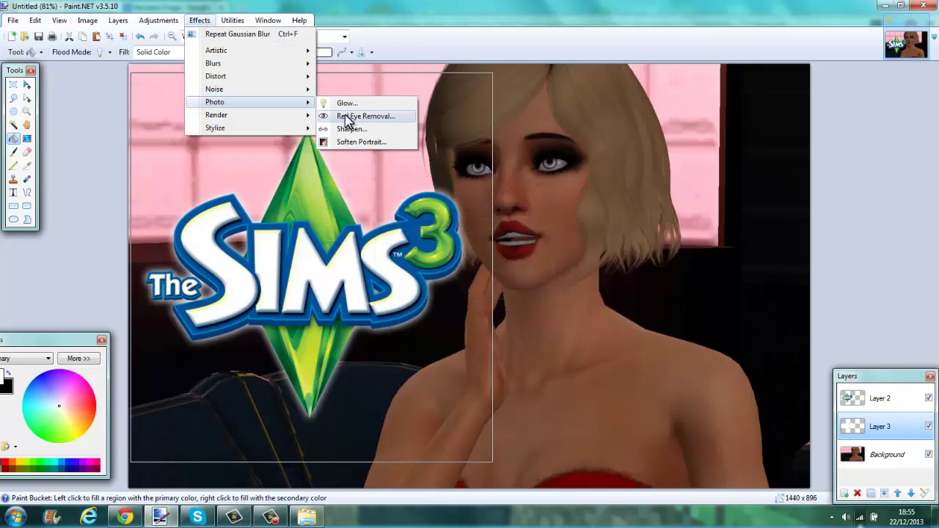
{"action": "left_click", "coordinate": [346, 104]}
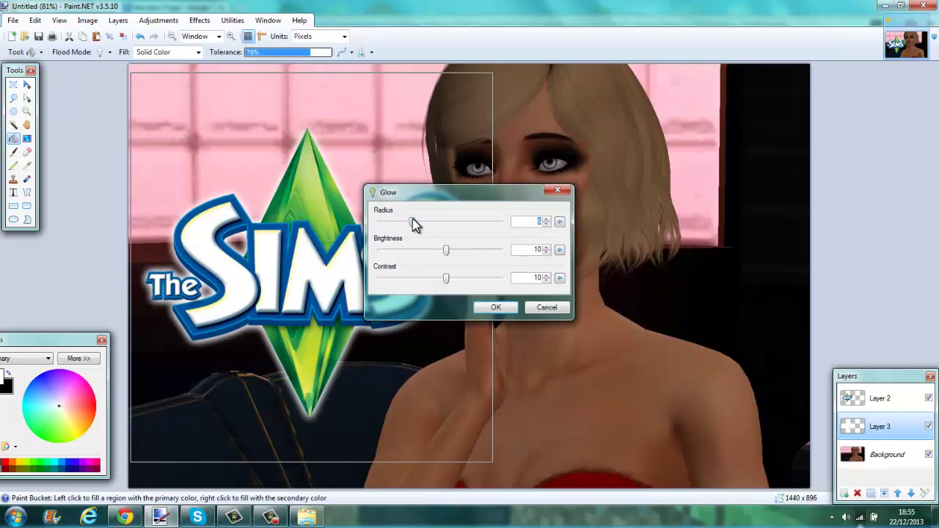
{"action": "left_click_drag", "start_coordinate": [412, 224], "coordinate": [454, 253]}
{"action": "left_click", "coordinate": [490, 308]}
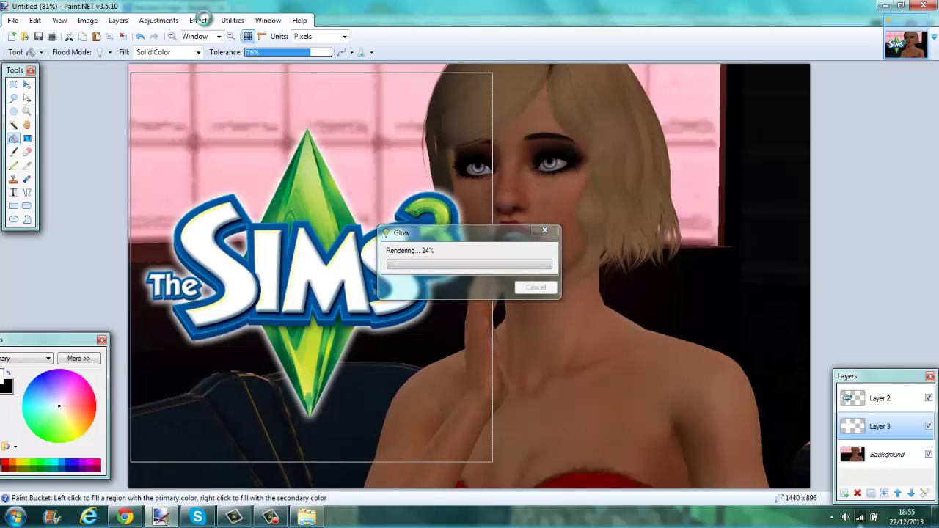
- Apply a second round of Gaussian Blur and Glow to Layer 3, keeping the glow at radius 7, brightness 26 and contrast 10
{"action": "left_click", "coordinate": [199, 19]}
{"action": "left_click", "coordinate": [234, 64]}
{"action": "left_click", "coordinate": [312, 76]}
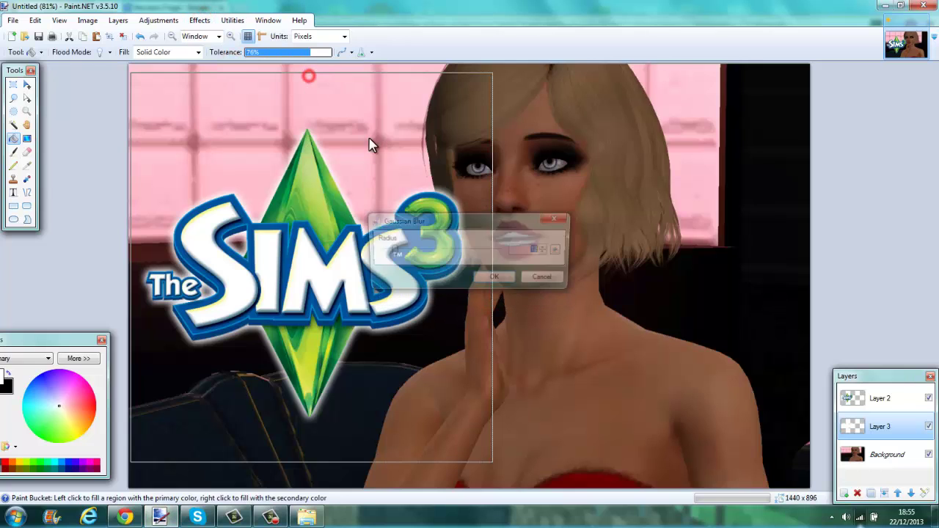
{"action": "left_click", "coordinate": [497, 280]}
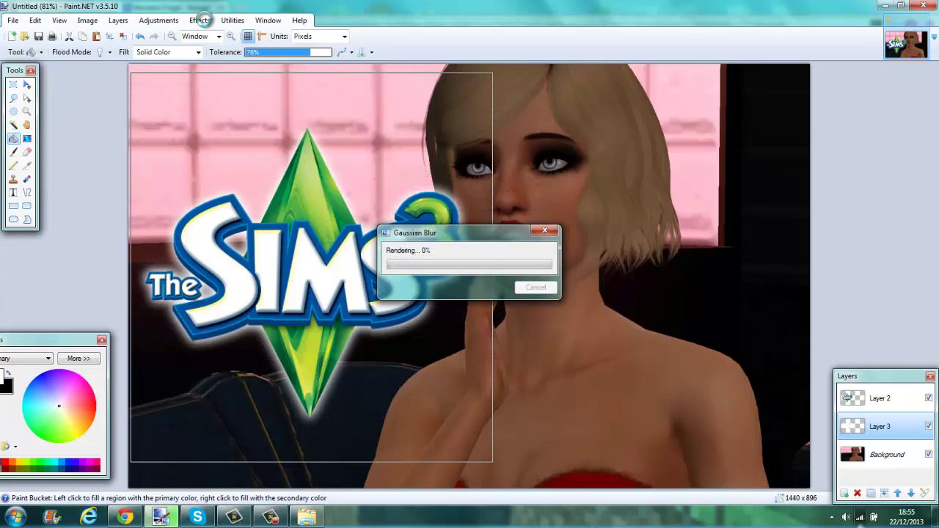
{"action": "left_click", "coordinate": [199, 20]}
{"action": "left_click", "coordinate": [237, 100]}
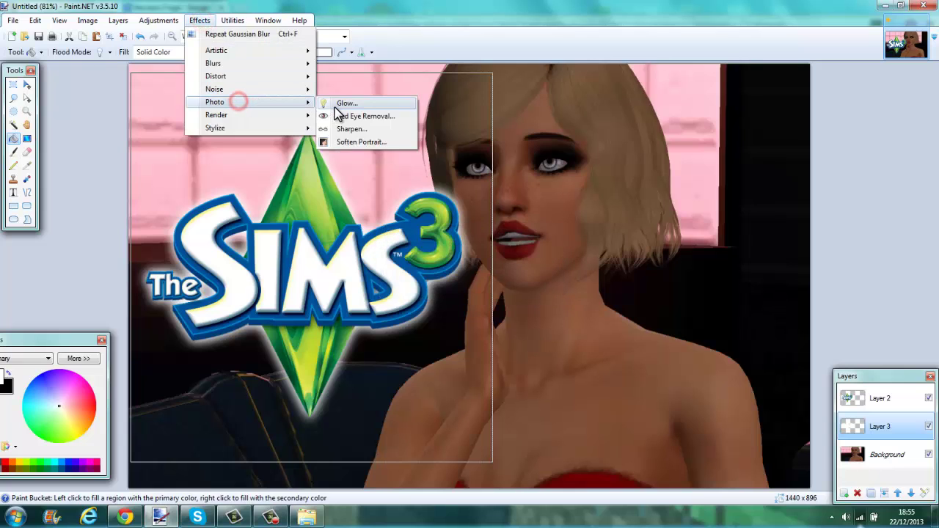
{"action": "left_click", "coordinate": [336, 102]}
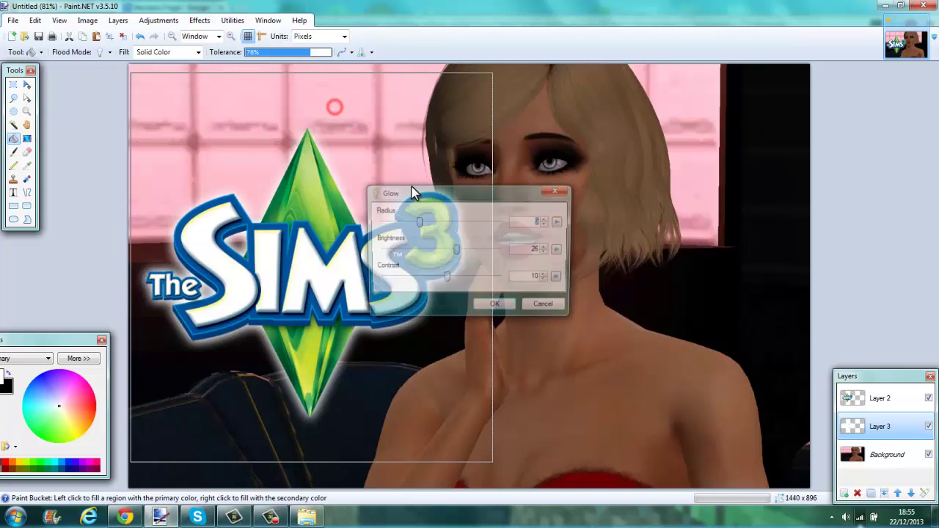
{"action": "left_click", "coordinate": [491, 307]}
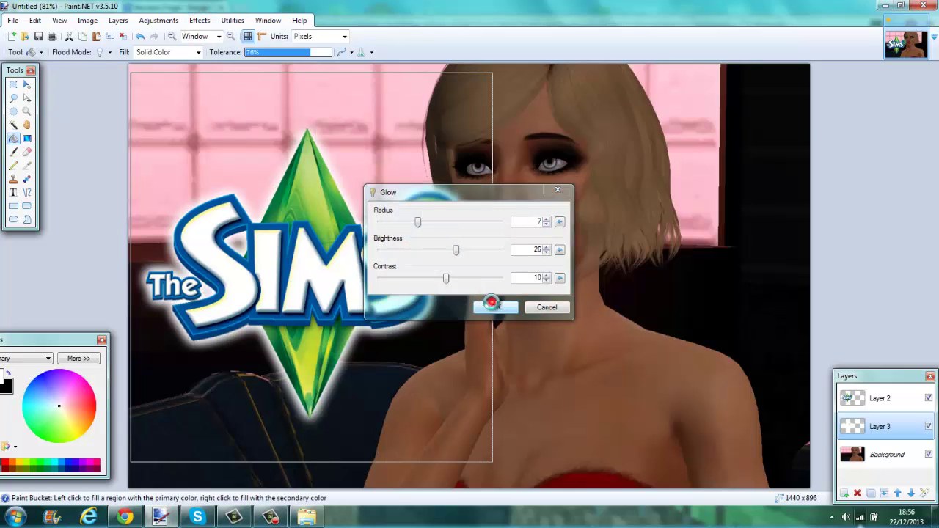
- Apply a third round of Gaussian Blur and Glow to the white silhouette with the same settings as before
{"action": "left_click", "coordinate": [201, 20]}
{"action": "mouse_move", "coordinate": [230, 74]}
{"action": "left_click", "coordinate": [345, 79]}
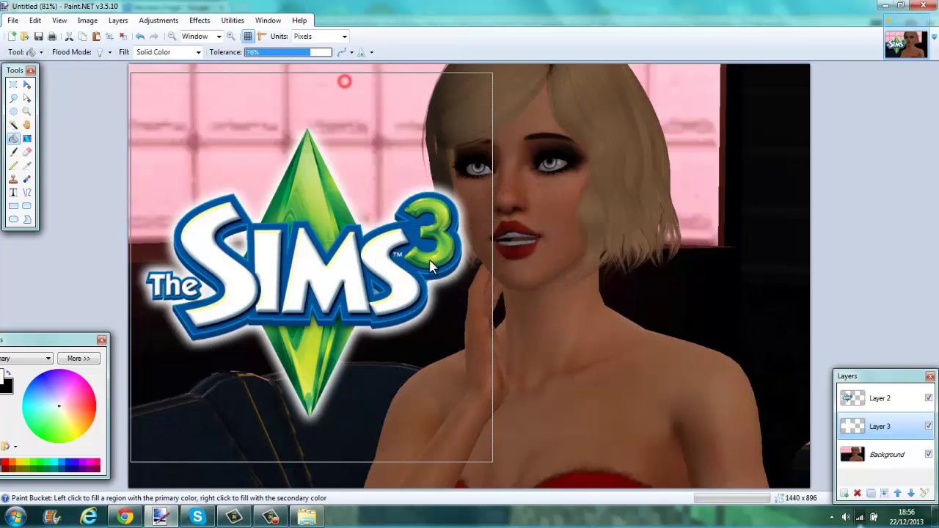
{"action": "left_click", "coordinate": [495, 279]}
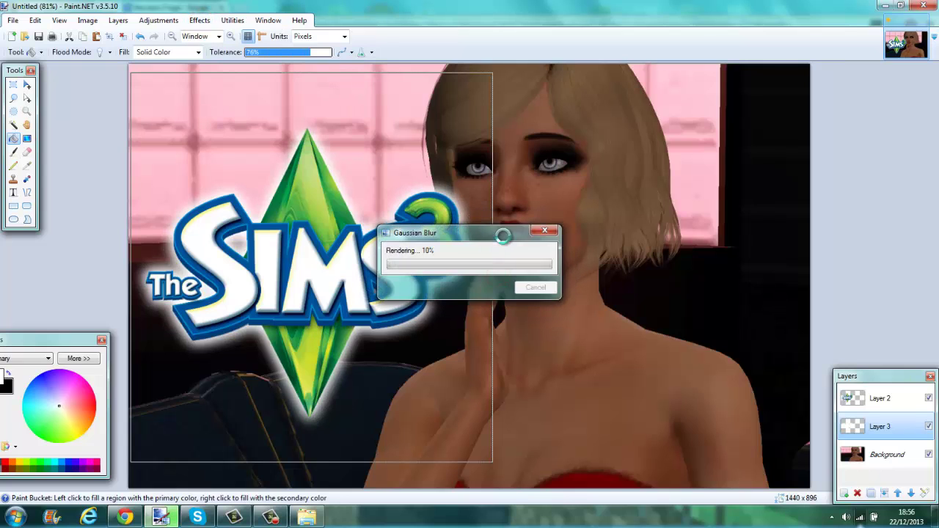
{"action": "left_click", "coordinate": [200, 21]}
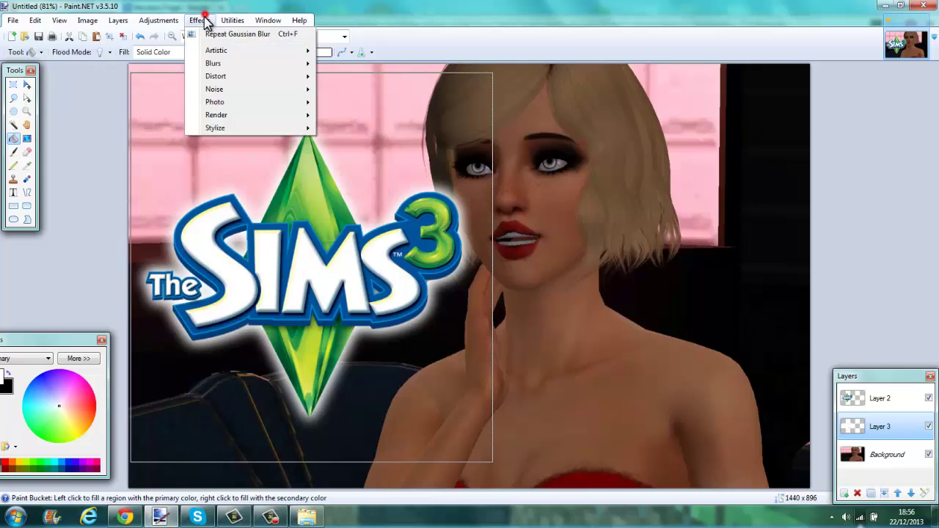
{"action": "left_click", "coordinate": [242, 102]}
{"action": "left_click", "coordinate": [343, 104]}
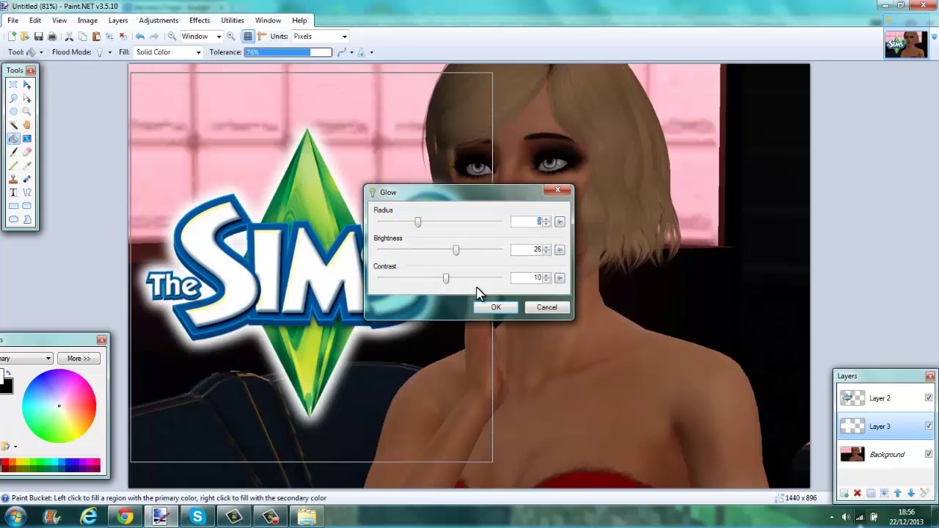
{"action": "left_click", "coordinate": [496, 307]}
- Deselect the logo area and merge Layer 2 down into Layer 3
{"action": "left_click", "coordinate": [12, 85]}
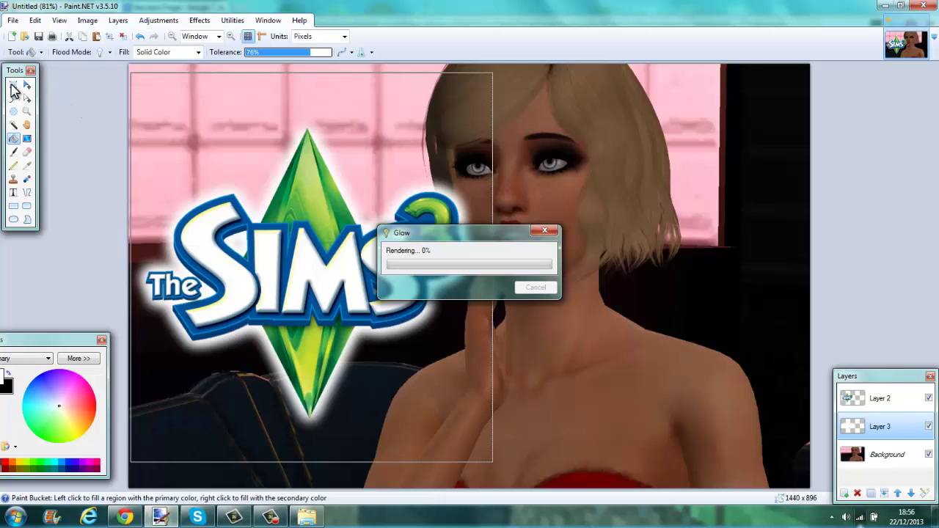
{"action": "left_click", "coordinate": [273, 134]}
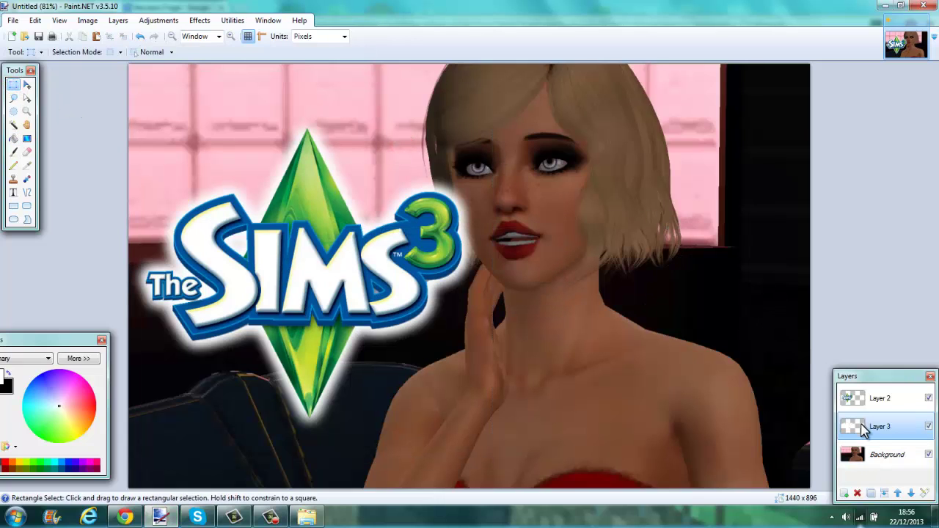
{"action": "left_click", "coordinate": [875, 398]}
{"action": "left_click", "coordinate": [883, 493]}
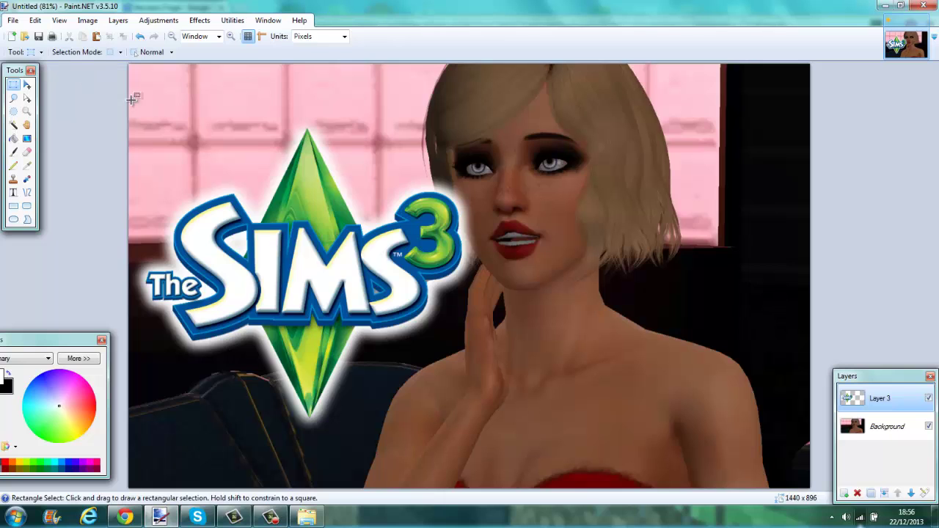
- Select the merged logo with a rectangle, scale its frame to about 757 × 681 pixels, place it beside the face and deselect it
{"action": "left_click_drag", "start_coordinate": [130, 102], "coordinate": [549, 466]}
{"action": "left_click", "coordinate": [26, 85]}
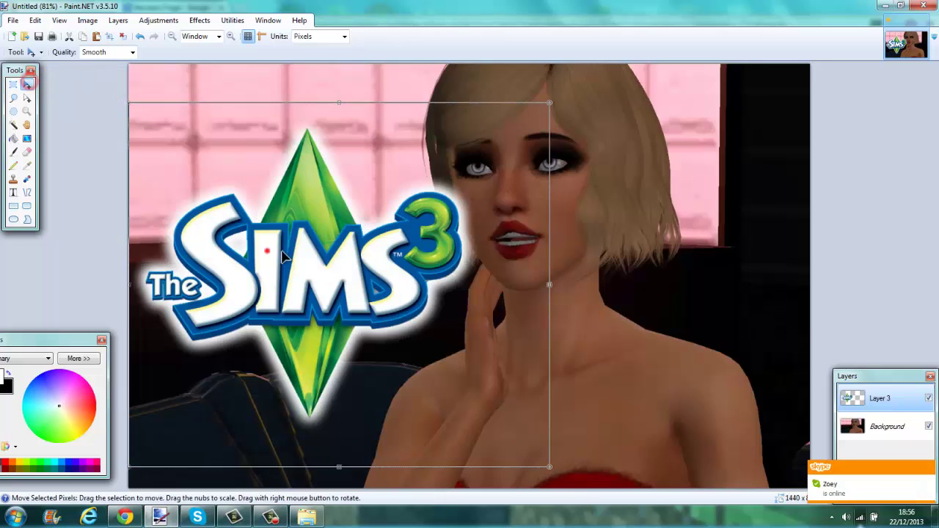
{"action": "left_click_drag", "start_coordinate": [284, 255], "coordinate": [259, 286]}
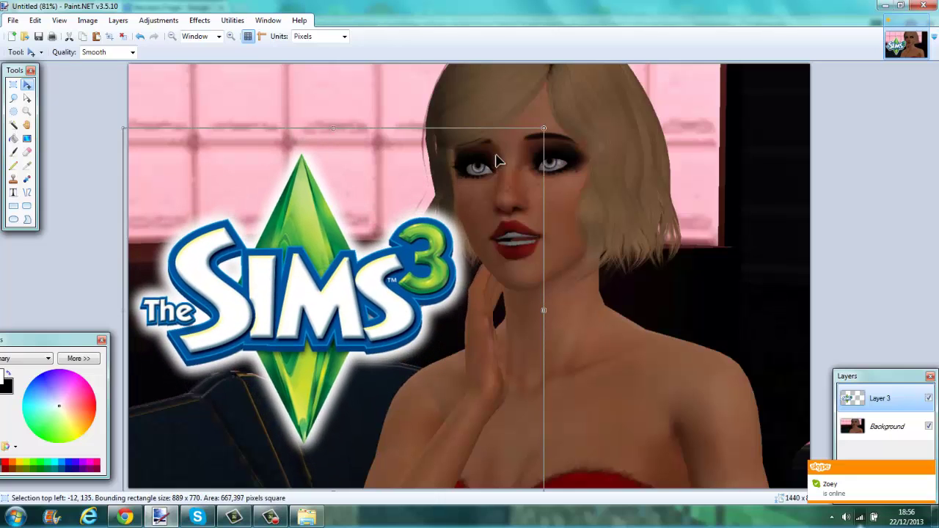
{"action": "left_click_drag", "start_coordinate": [543, 129], "coordinate": [447, 197]}
{"action": "left_click_drag", "start_coordinate": [280, 264], "coordinate": [299, 200]}
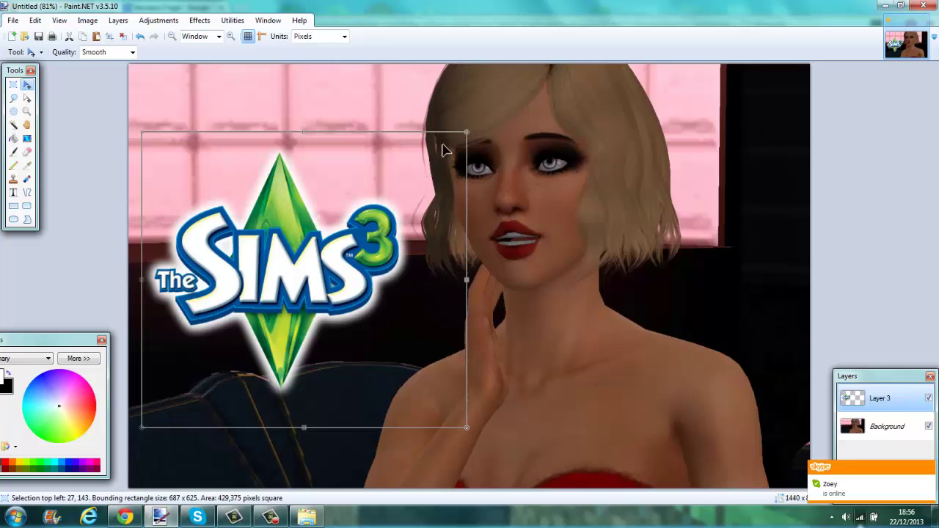
{"action": "left_click_drag", "start_coordinate": [466, 132], "coordinate": [500, 105]}
{"action": "left_click_drag", "start_coordinate": [330, 222], "coordinate": [325, 230]}
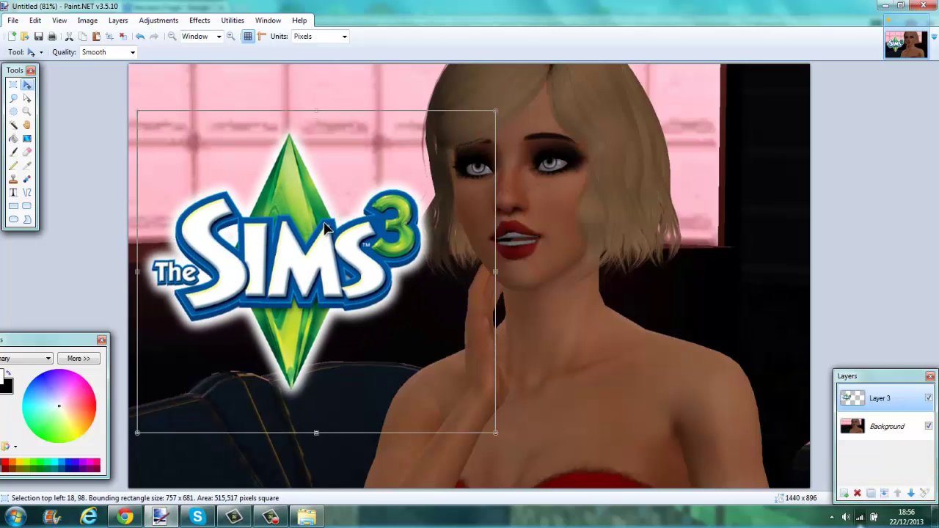
{"action": "left_click", "coordinate": [12, 84]}
{"action": "left_click", "coordinate": [110, 131]}
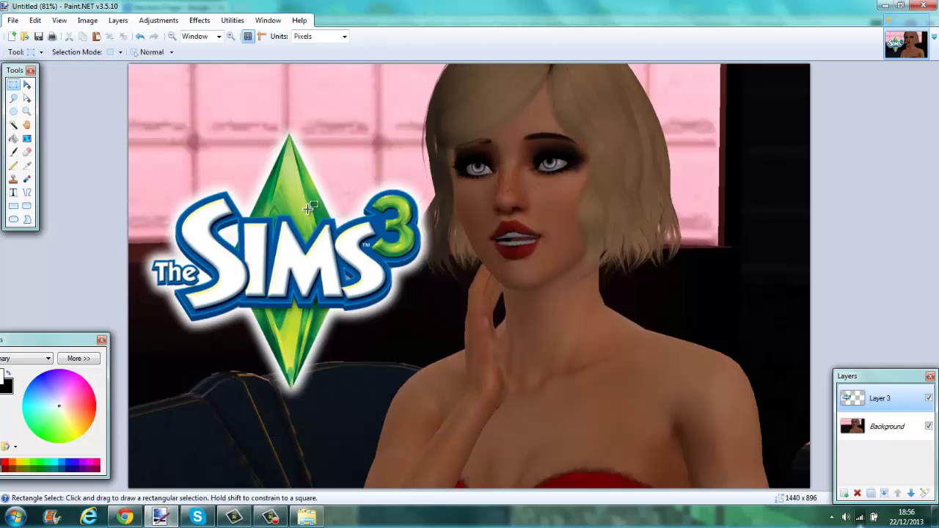
- Activate the Text tool and set its font to SimLLHP
{"action": "left_click", "coordinate": [13, 192]}
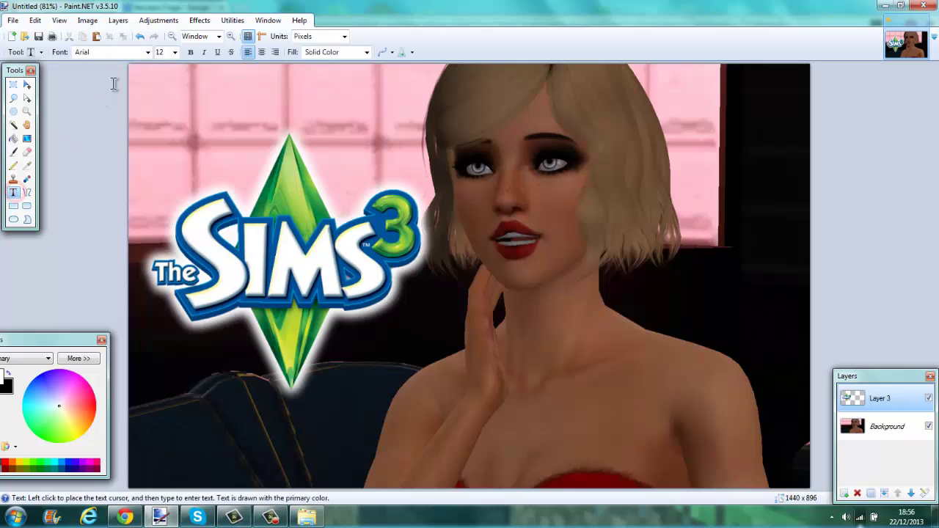
{"action": "left_click", "coordinate": [147, 53]}
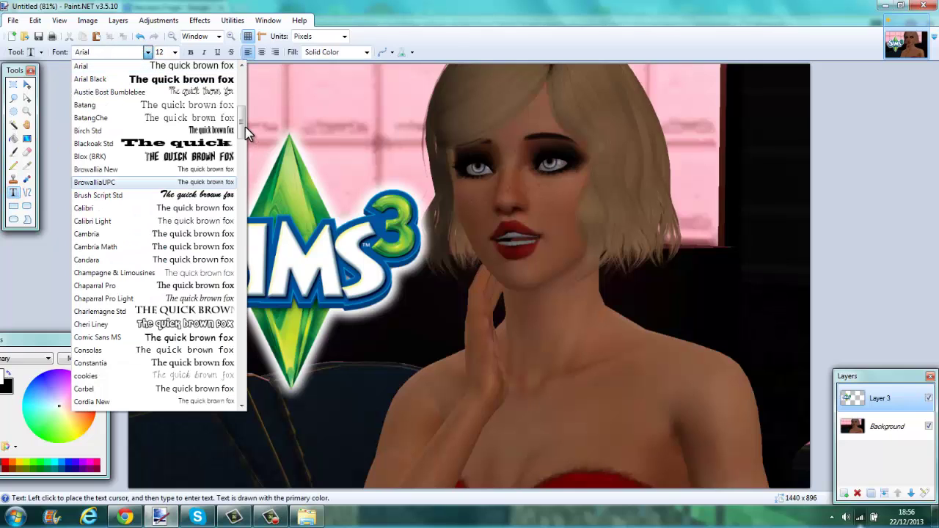
{"action": "left_click_drag", "start_coordinate": [245, 128], "coordinate": [238, 368]}
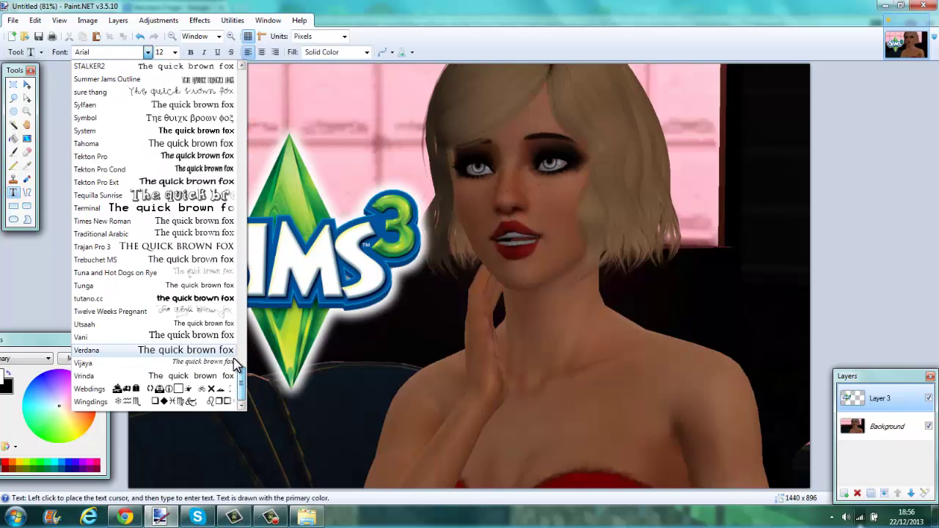
{"action": "scroll", "coordinate": [238, 361], "scroll_direction": "up", "scroll_amount": 9}
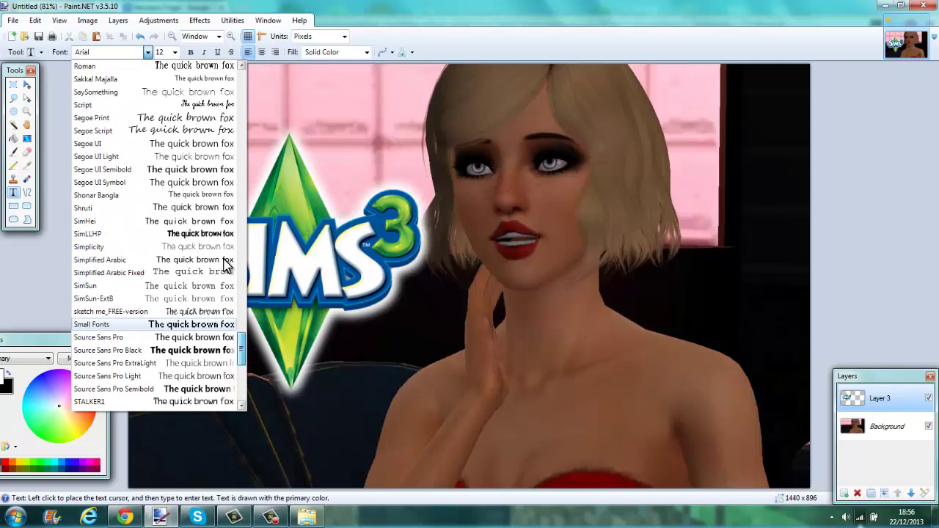
{"action": "left_click", "coordinate": [220, 233]}
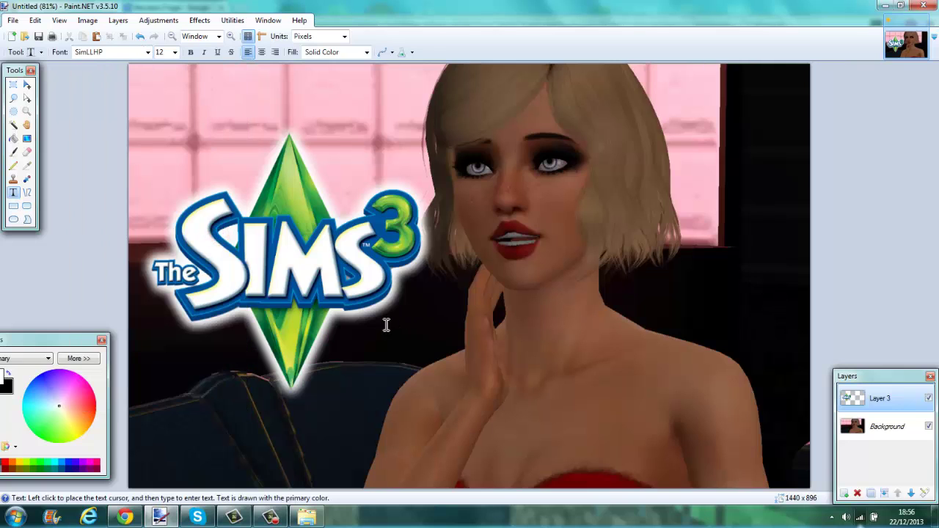
- Set the text size to 192 and test it on the canvas with the letter W, clearing the letter again
{"action": "left_click", "coordinate": [412, 362]}
{"action": "left_click", "coordinate": [148, 52]}
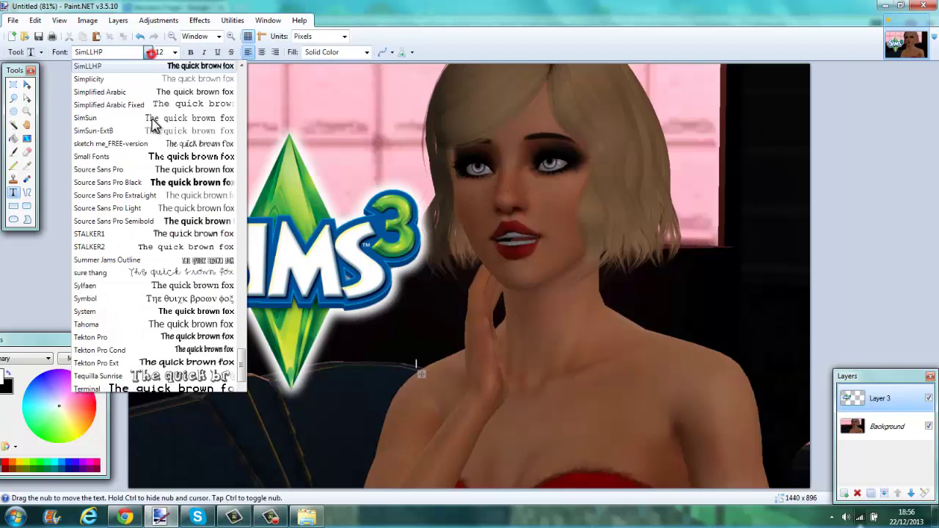
{"action": "left_click", "coordinate": [148, 52]}
{"action": "left_click", "coordinate": [174, 57]}
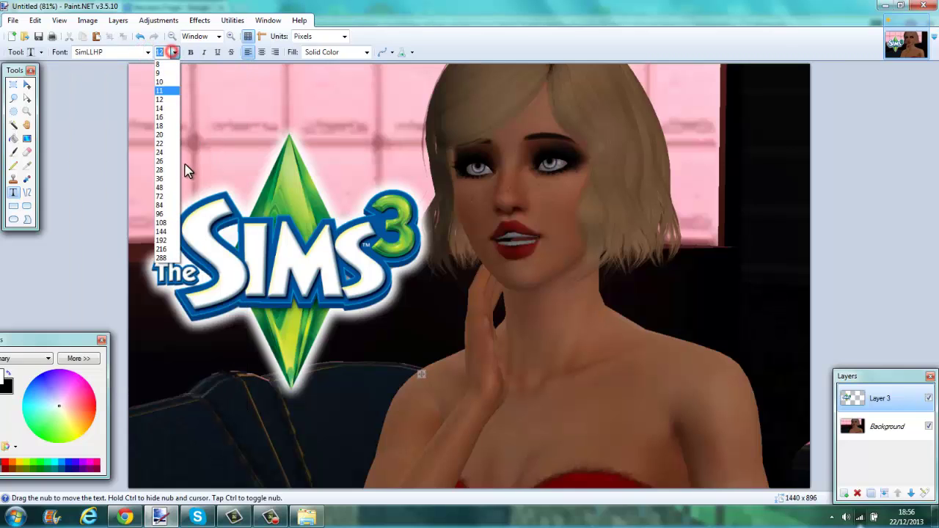
{"action": "left_click", "coordinate": [173, 245]}
{"action": "type", "text": "W"}
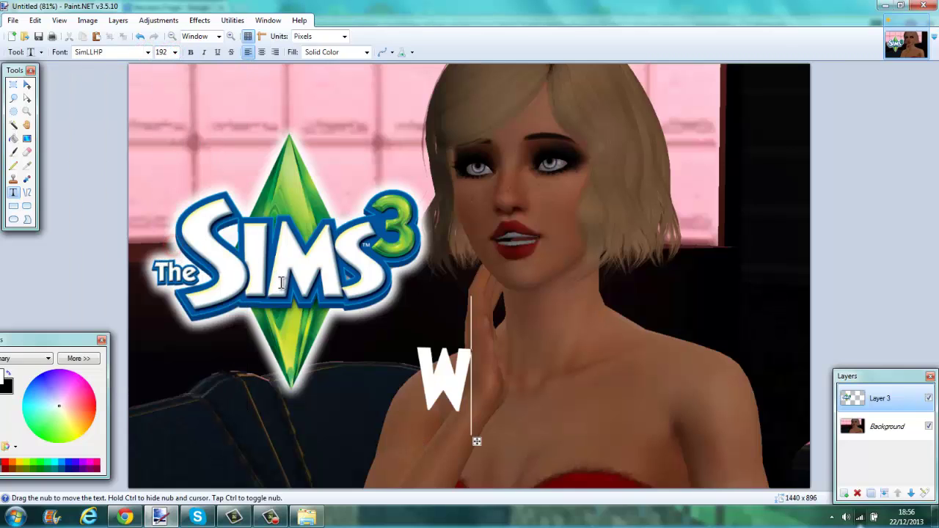
{"action": "key", "text": "BackSpace"}
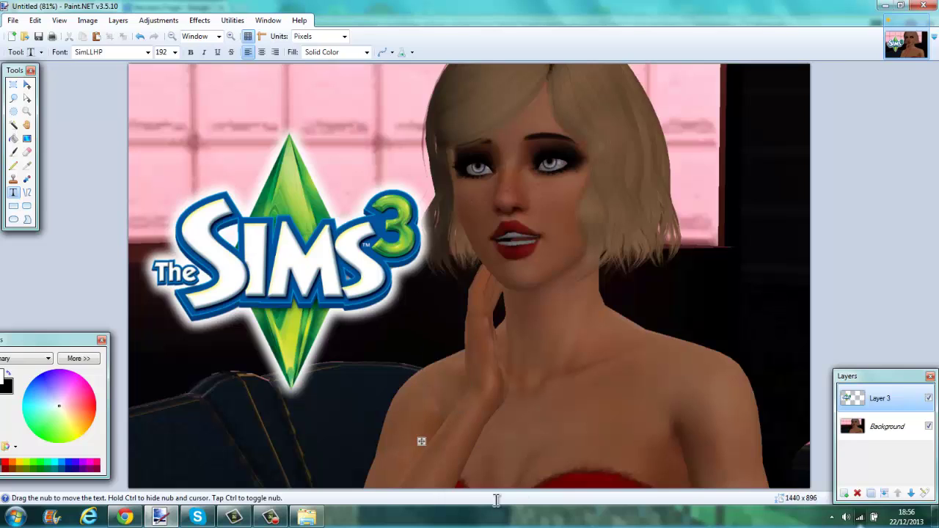
- Move the text insertion point to the Sim's upper arm and place the number 1 there
{"action": "left_click_drag", "start_coordinate": [421, 441], "coordinate": [370, 459]}
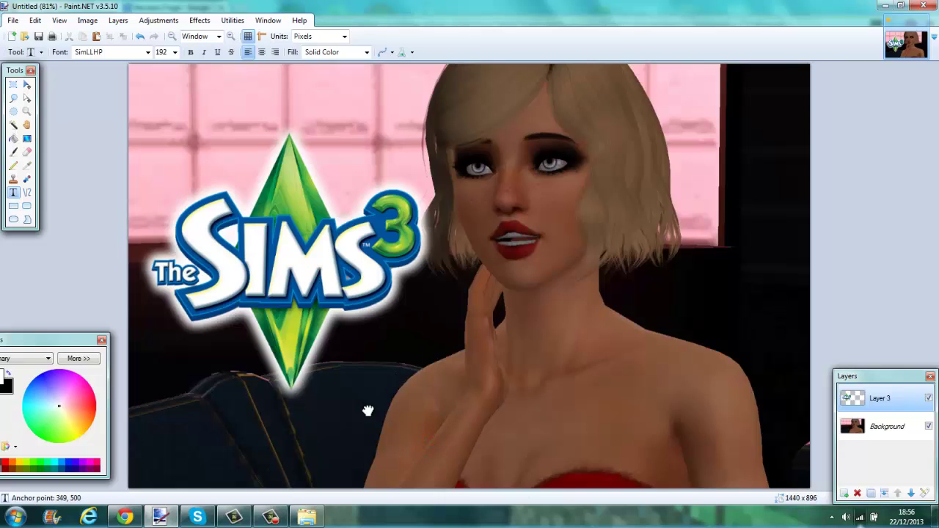
{"action": "left_click_drag", "start_coordinate": [649, 425], "coordinate": [693, 498]}
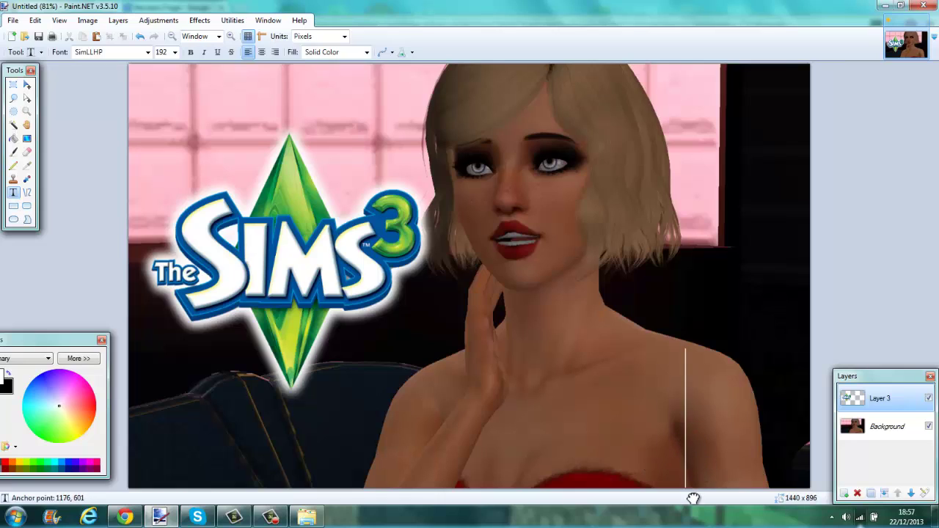
{"action": "type", "text": "1"}
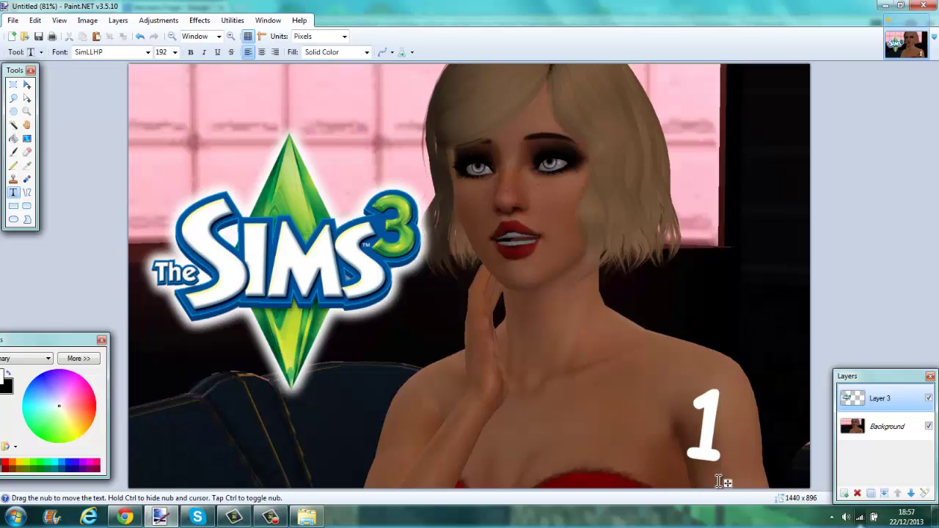
{"action": "left_click_drag", "start_coordinate": [726, 492], "coordinate": [754, 491]}
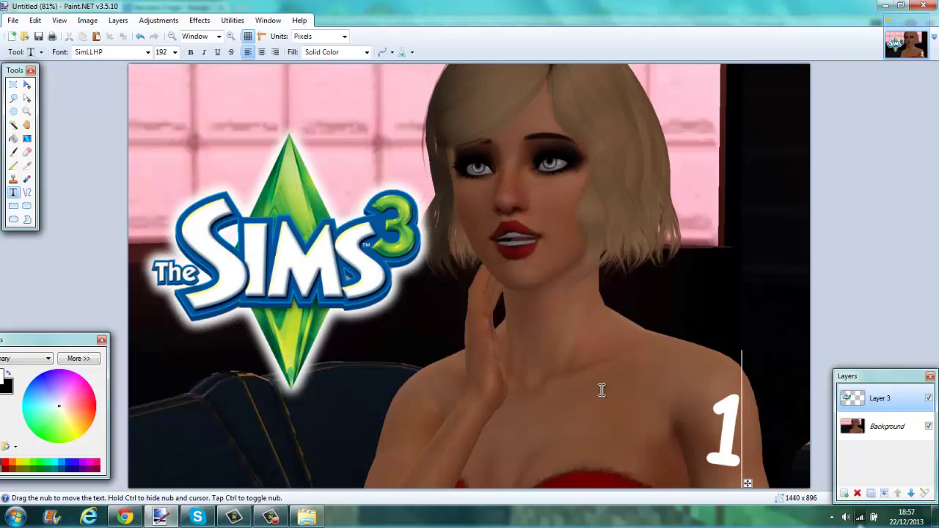
- Try the numbers 2, 3 and 4 in place of the 1, restore the 1, and undo the finished text
{"action": "key", "text": "BackSpace"}
{"action": "type", "text": "2"}
{"action": "key", "text": "BackSpace"}
{"action": "type", "text": "3"}
{"action": "key", "text": "BackSpace"}
{"action": "type", "text": "4"}
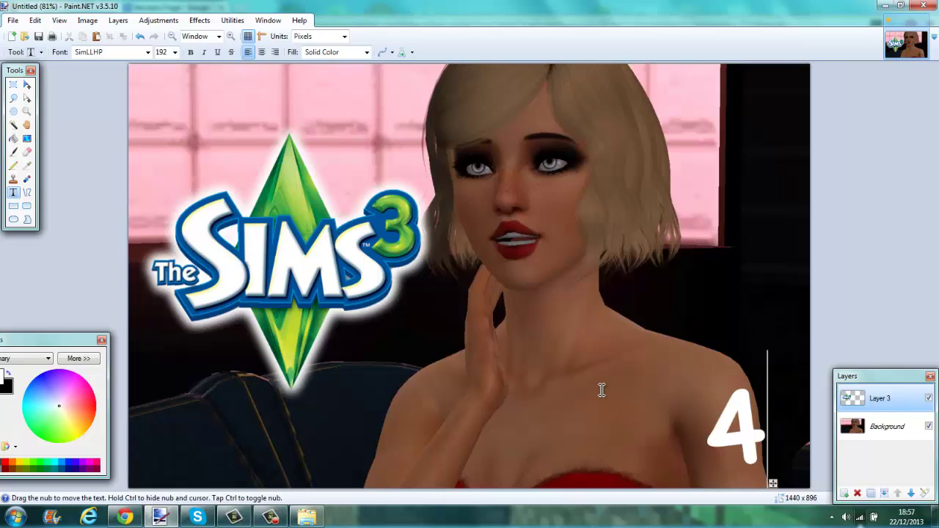
{"action": "key", "text": "BackSpace"}
{"action": "type", "text": "1"}
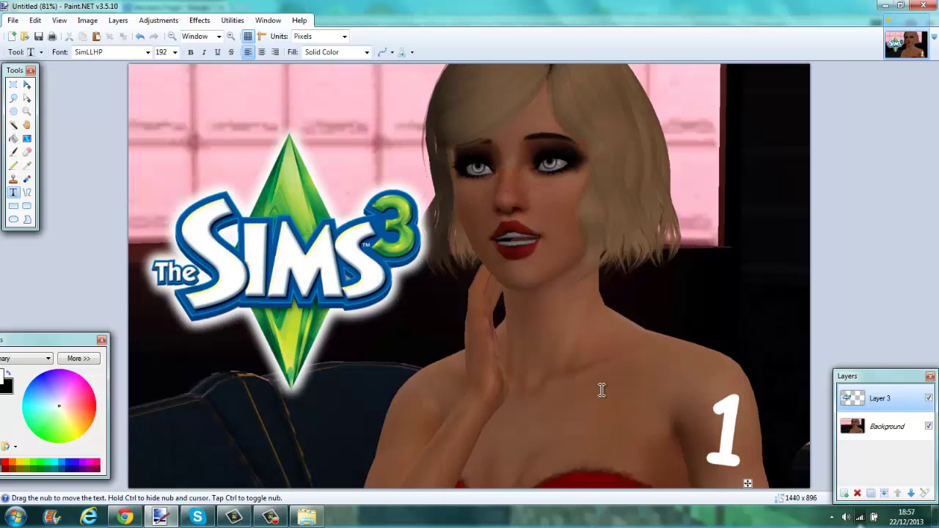
{"action": "left_click", "coordinate": [13, 84]}
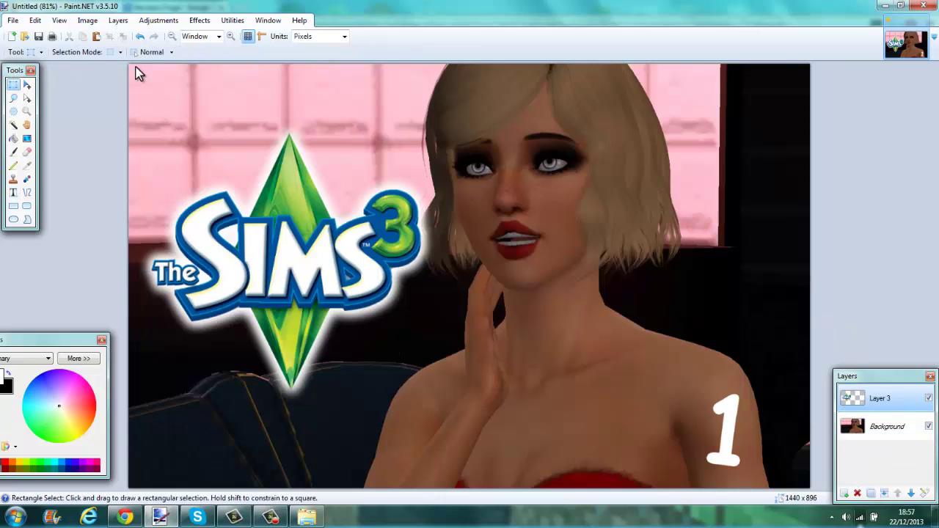
{"action": "left_click", "coordinate": [139, 37]}
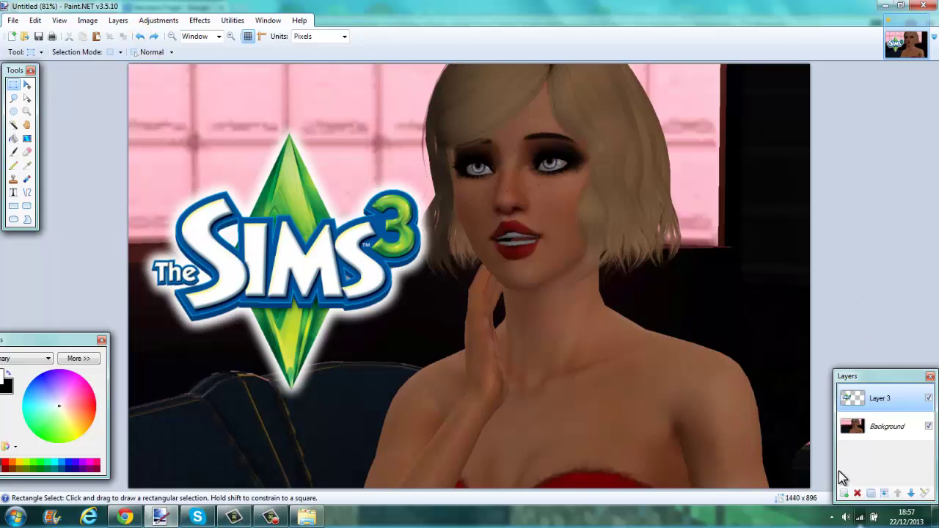
- Add a new layer and place the number 1 in white text on it, over the Sim's upper arm
{"action": "left_click", "coordinate": [844, 494]}
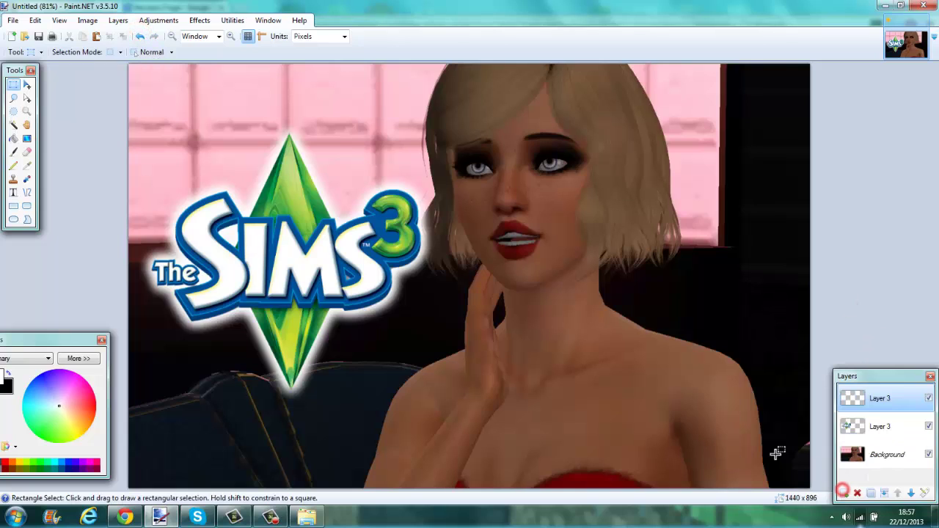
{"action": "key", "text": "t"}
{"action": "left_click", "coordinate": [671, 400]}
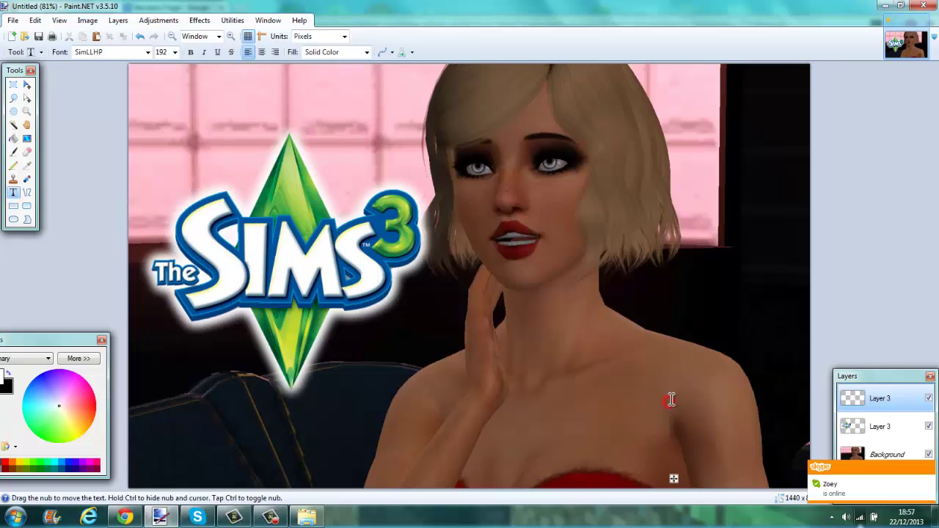
{"action": "type", "text": "!1"}
{"action": "key", "text": "BackSpace"}
{"action": "key", "text": "BackSpace"}
{"action": "type", "text": "1"}
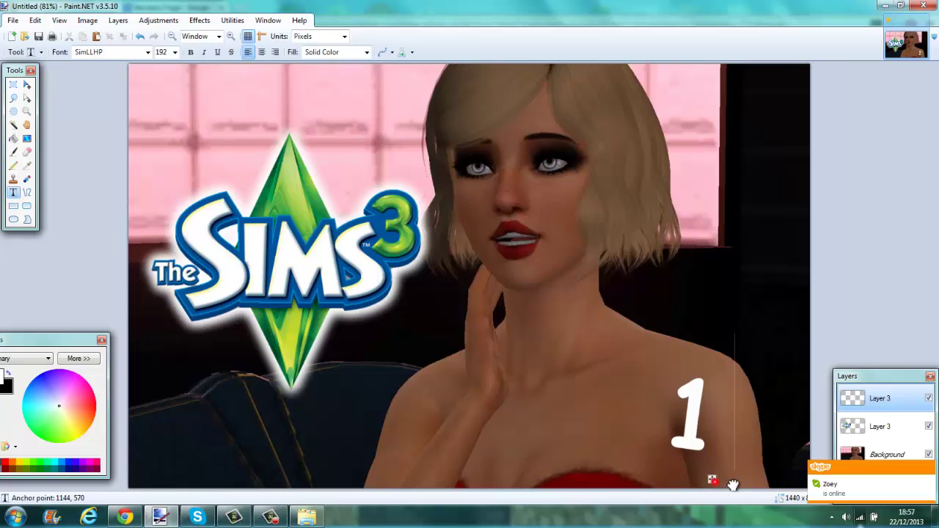
{"action": "left_click_drag", "start_coordinate": [709, 478], "coordinate": [740, 476]}
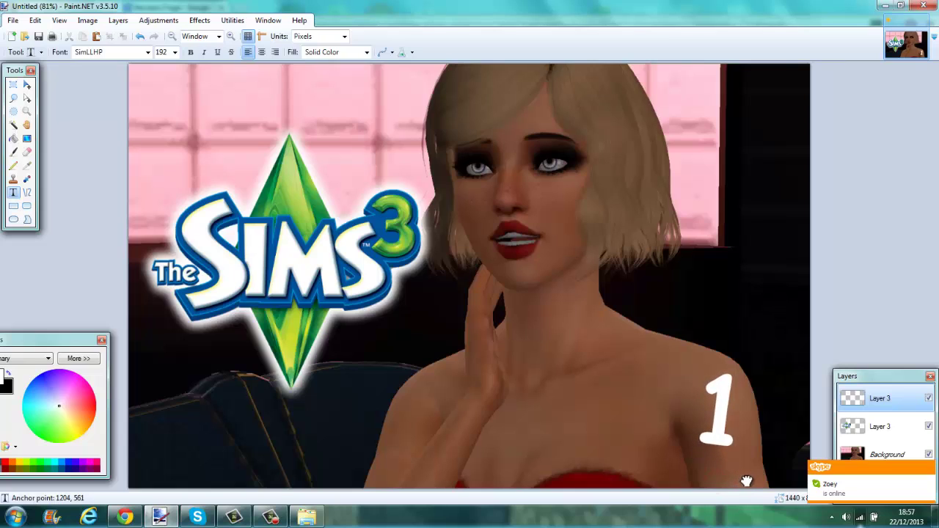
- Finish the number text and merge both upper layers down into the Background
{"action": "left_click", "coordinate": [13, 84]}
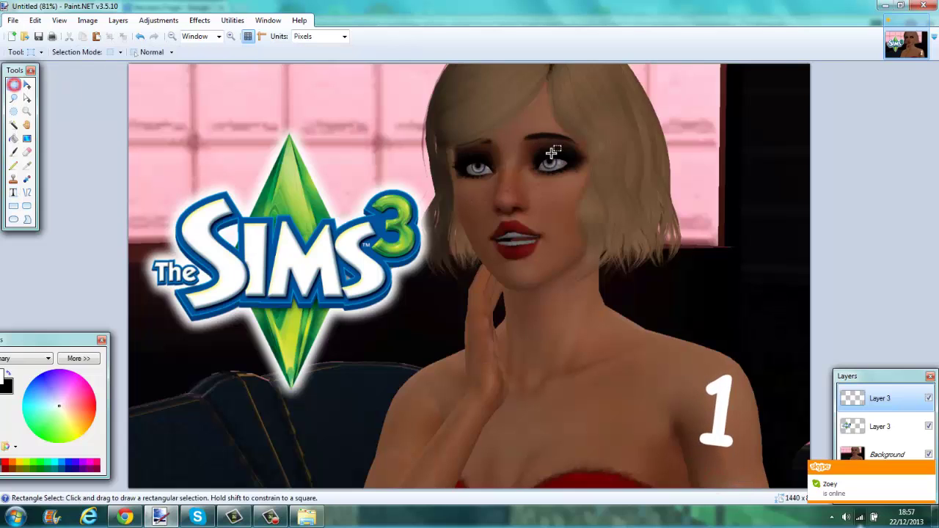
{"action": "left_click", "coordinate": [552, 154]}
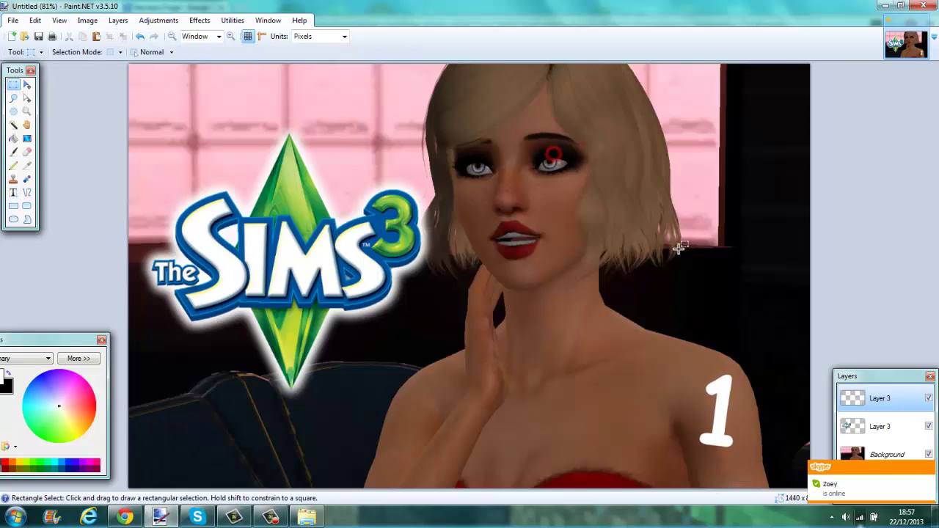
{"action": "left_click", "coordinate": [926, 466]}
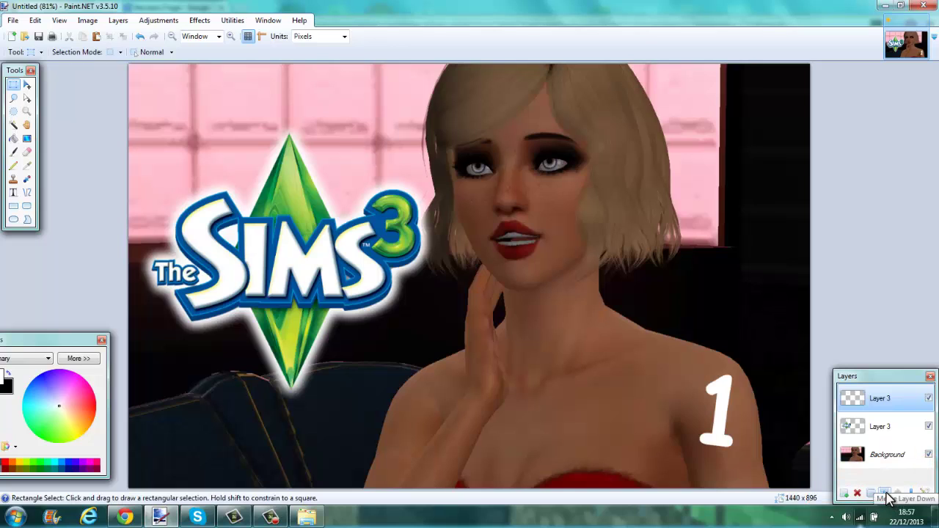
{"action": "left_click", "coordinate": [885, 493]}
{"action": "left_click", "coordinate": [886, 493]}
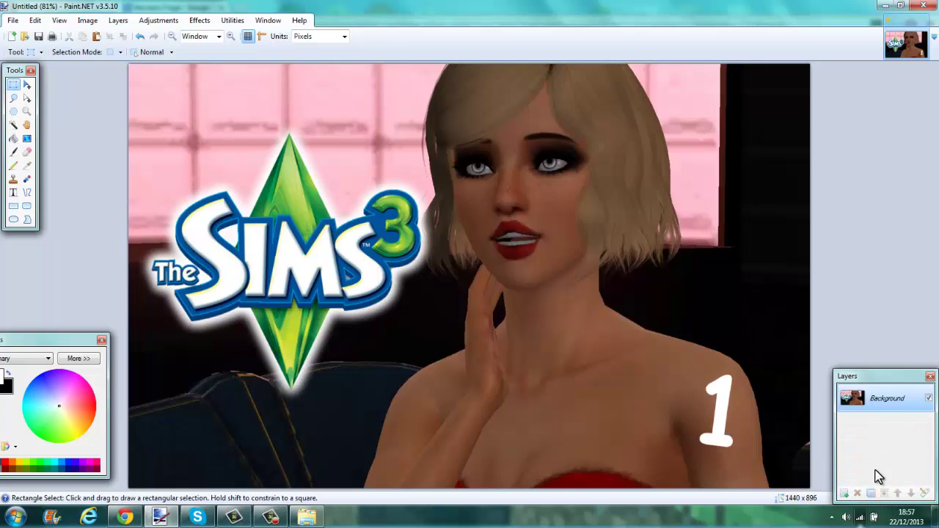
- Select the entire 1440 × 896 canvas with a rectangle and erase its contents
{"action": "left_click_drag", "start_coordinate": [398, 226], "coordinate": [789, 252]}
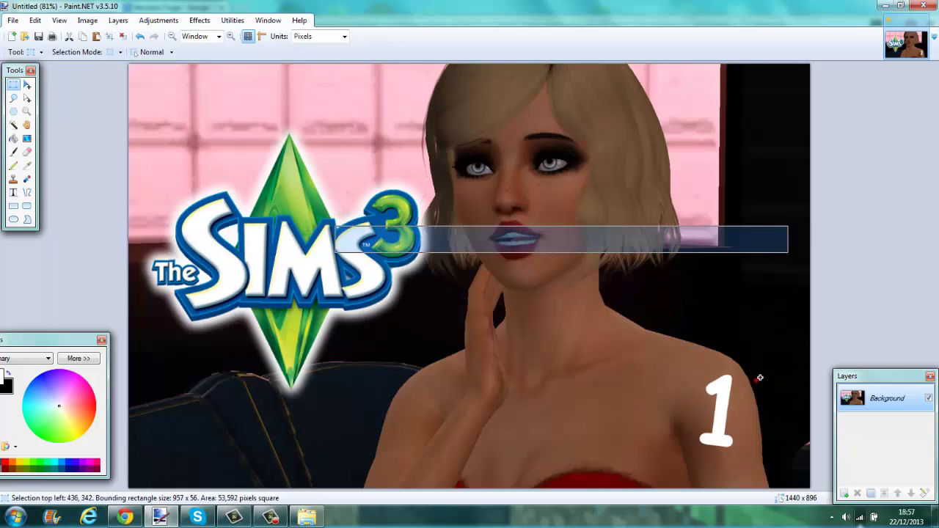
{"action": "left_click", "coordinate": [765, 376]}
{"action": "left_click", "coordinate": [473, 292]}
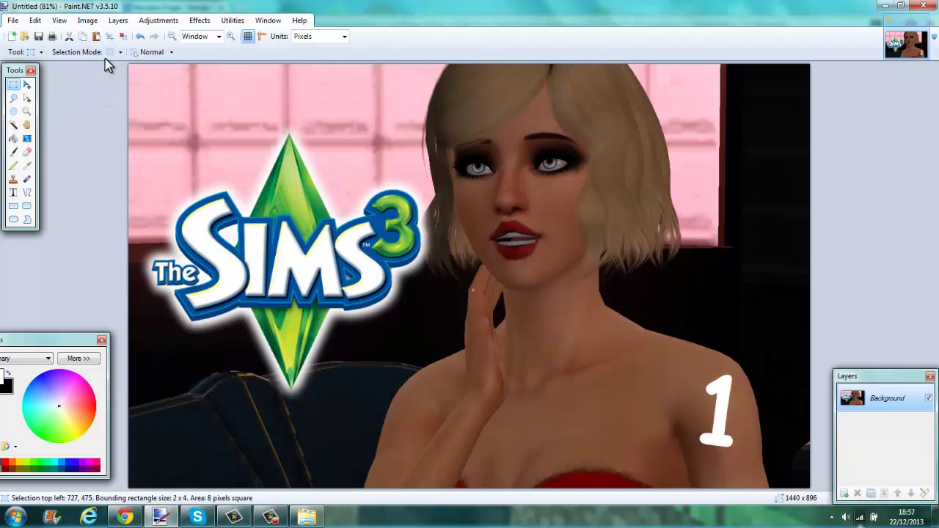
{"action": "left_click_drag", "start_coordinate": [110, 63], "coordinate": [920, 520]}
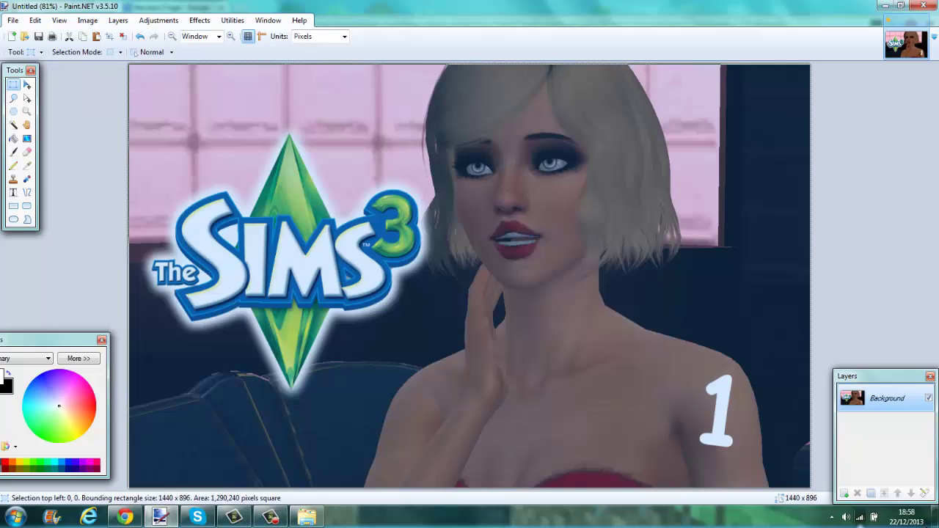
{"action": "key", "text": "Delete"}
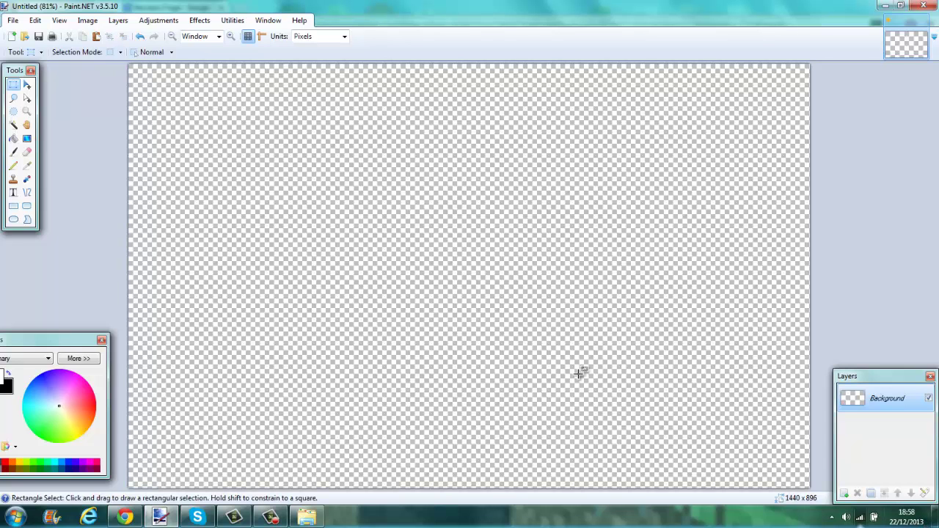
- Open the image YouTube Channel Art Template.png from the Channel Art folder
{"action": "left_click", "coordinate": [13, 20]}
{"action": "left_click", "coordinate": [10, 22]}
{"action": "left_click", "coordinate": [9, 22]}
{"action": "left_click", "coordinate": [29, 47]}
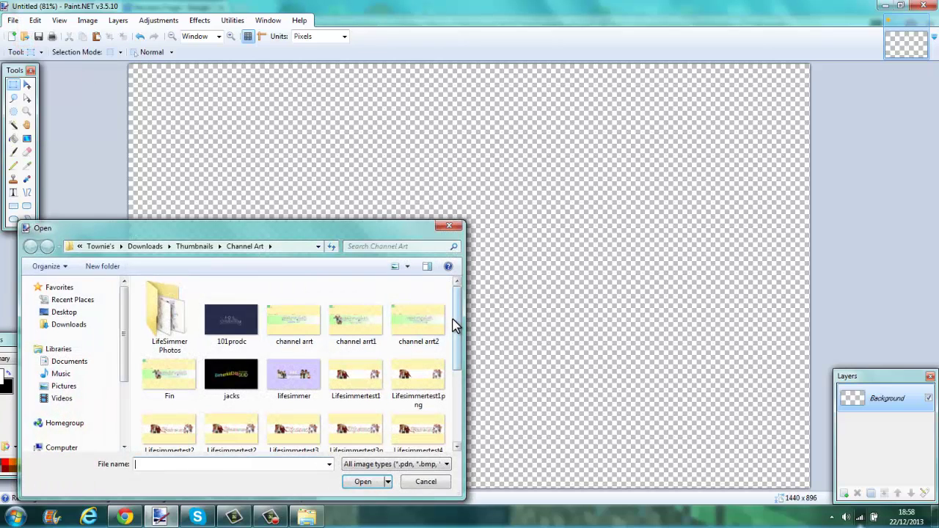
{"action": "scroll", "coordinate": [455, 323], "scroll_direction": "down", "scroll_amount": 2}
{"action": "scroll", "coordinate": [446, 343], "scroll_direction": "up", "scroll_amount": 2}
{"action": "left_click_drag", "start_coordinate": [459, 330], "coordinate": [455, 382]}
{"action": "scroll", "coordinate": [454, 371], "scroll_direction": "up", "scroll_amount": 1}
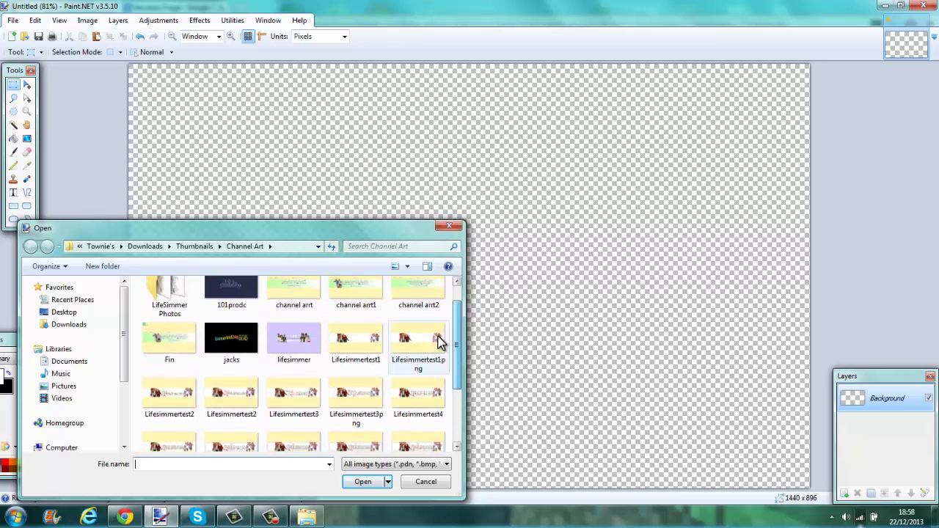
{"action": "left_click_drag", "start_coordinate": [458, 333], "coordinate": [445, 411]}
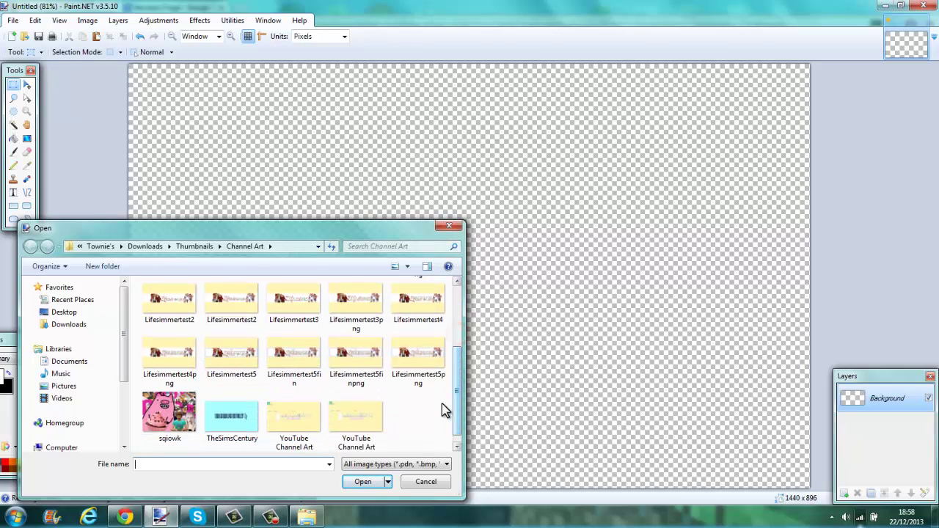
{"action": "double_click", "coordinate": [347, 407]}
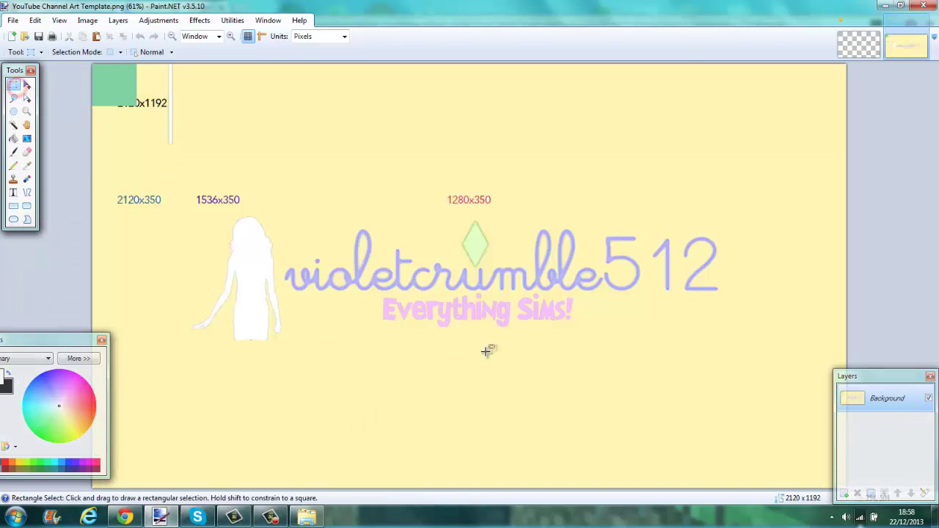
- Erase the full-width middle band containing the channel name and fill it white using the Paint Bucket at 38% tolerance
{"action": "left_click_drag", "start_coordinate": [80, 214], "coordinate": [932, 339]}
{"action": "key", "text": "Delete"}
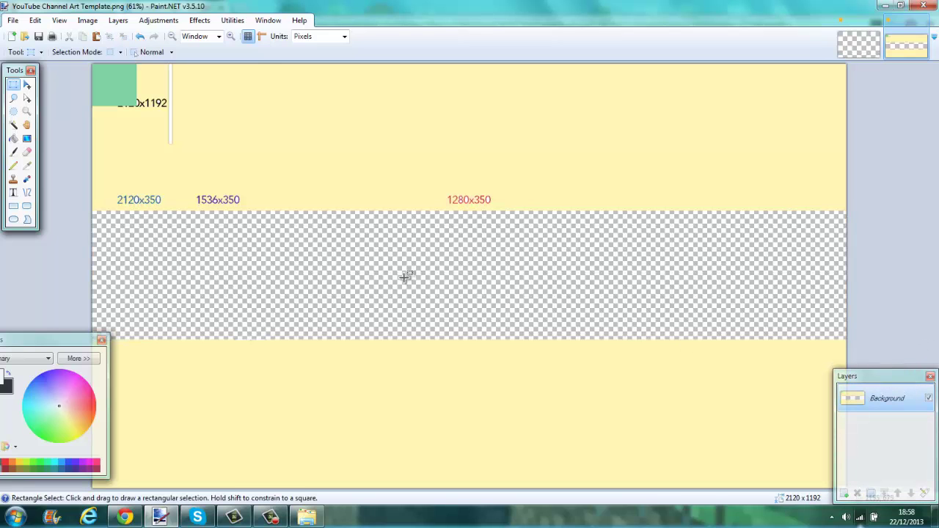
{"action": "left_click", "coordinate": [13, 139]}
{"action": "left_click", "coordinate": [58, 406]}
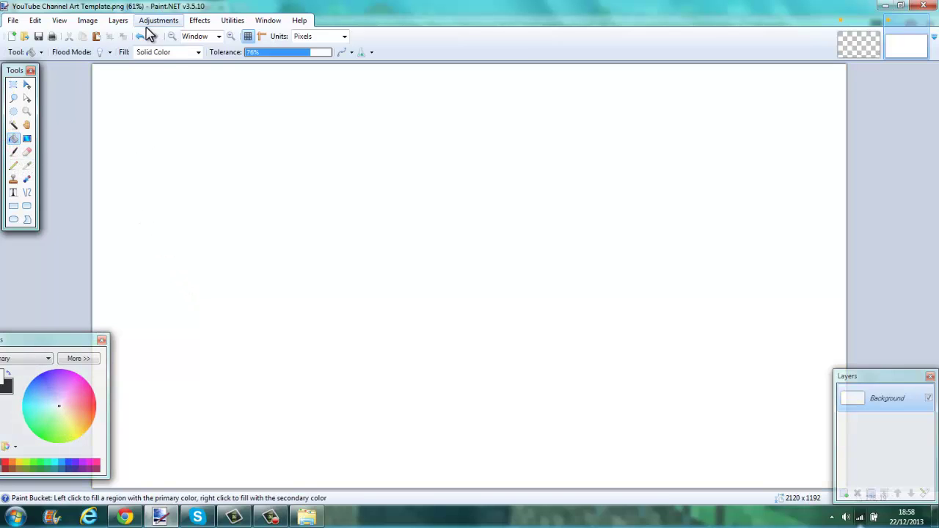
{"action": "left_click", "coordinate": [140, 36]}
{"action": "left_click", "coordinate": [278, 52]}
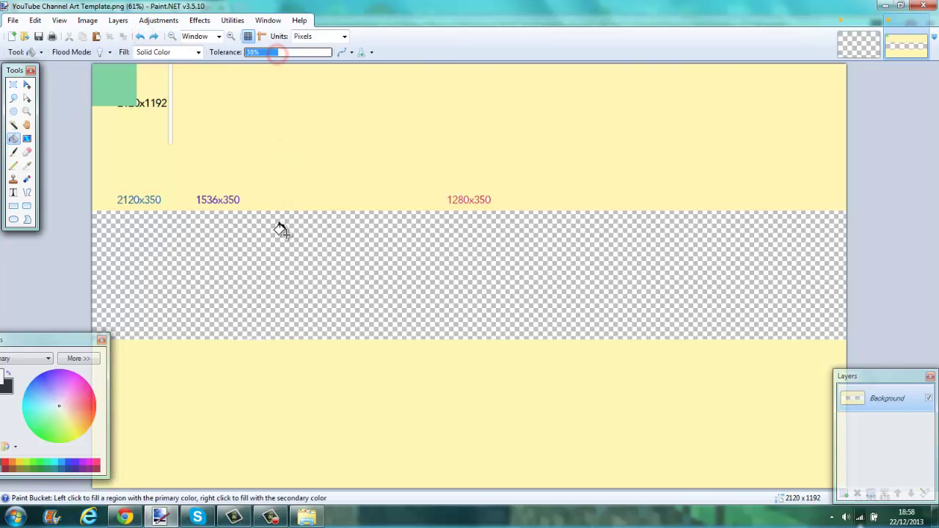
- Select and erase the yellow areas above and below the white band across the full canvas width
{"action": "left_click", "coordinate": [14, 85]}
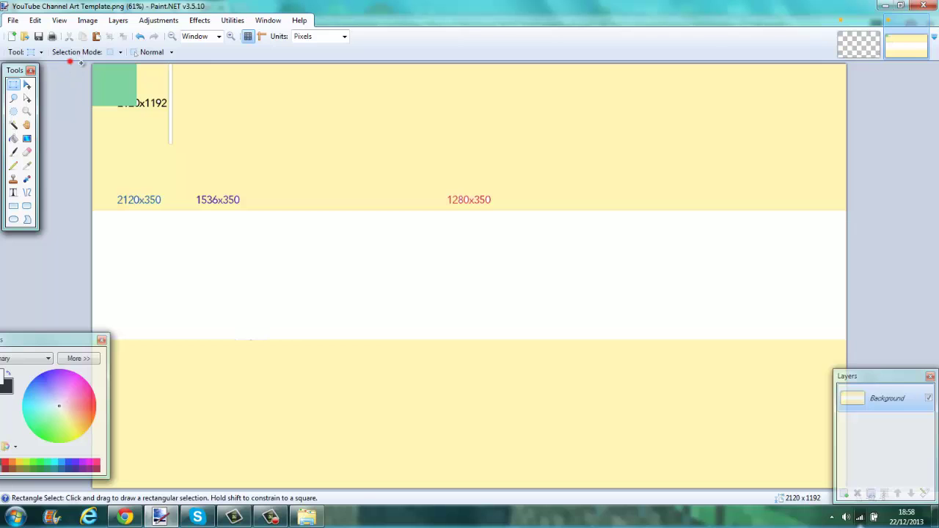
{"action": "mouse_move", "coordinate": [81, 63]}
{"action": "left_mouse_down"}
{"action": "mouse_move", "coordinate": [880, 115]}
{"action": "mouse_move", "coordinate": [937, 213]}
{"action": "left_mouse_up"}
{"action": "key", "text": "Delete"}
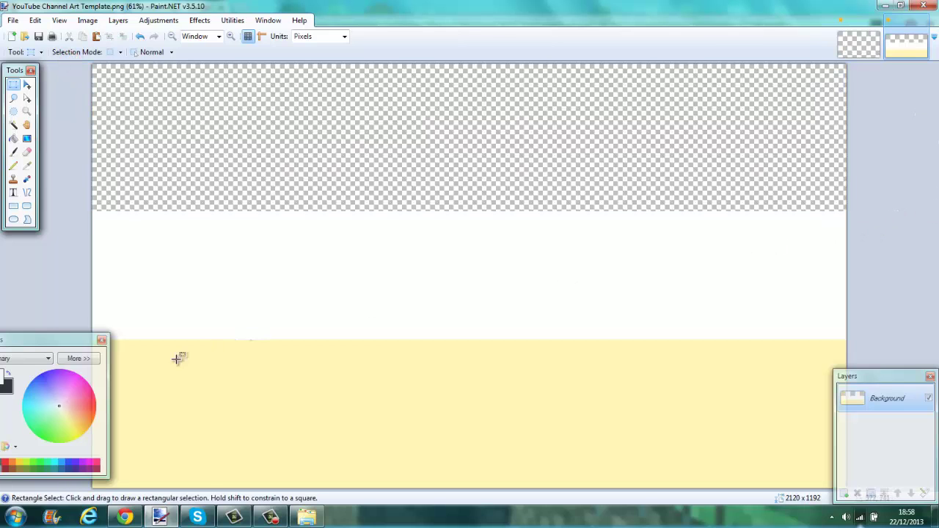
{"action": "mouse_move", "coordinate": [70, 341]}
{"action": "left_mouse_down"}
{"action": "mouse_move", "coordinate": [57, 363]}
{"action": "mouse_move", "coordinate": [252, 428]}
{"action": "mouse_move", "coordinate": [812, 499]}
{"action": "mouse_move", "coordinate": [933, 478]}
{"action": "left_mouse_up"}
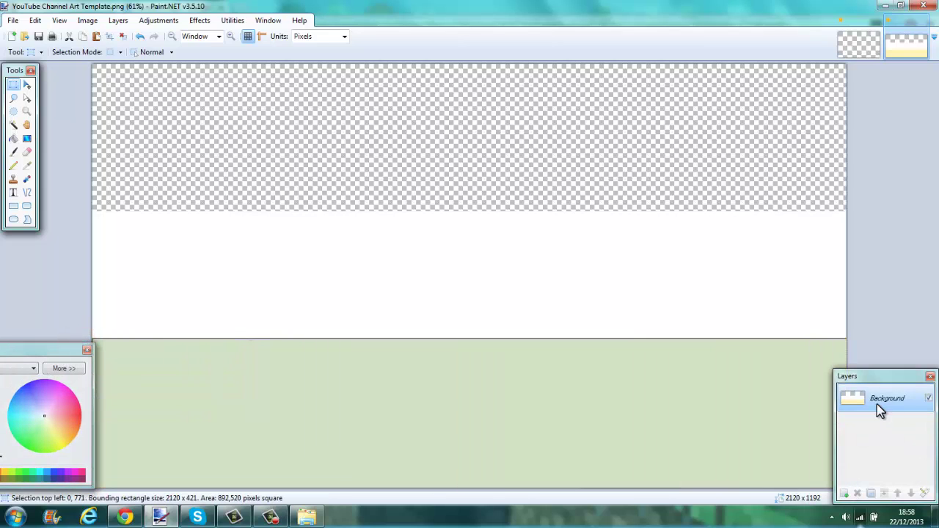
{"action": "key", "text": "Delete"}
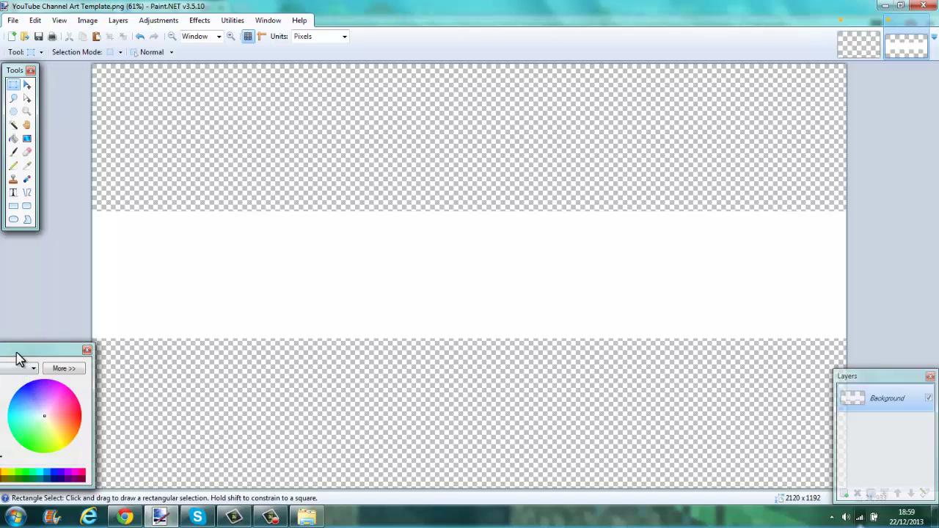
- Fill the transparent areas above and below the white band with gray using the Paint Bucket, after a trial fill in black
{"action": "left_click_drag", "start_coordinate": [19, 359], "coordinate": [80, 317]}
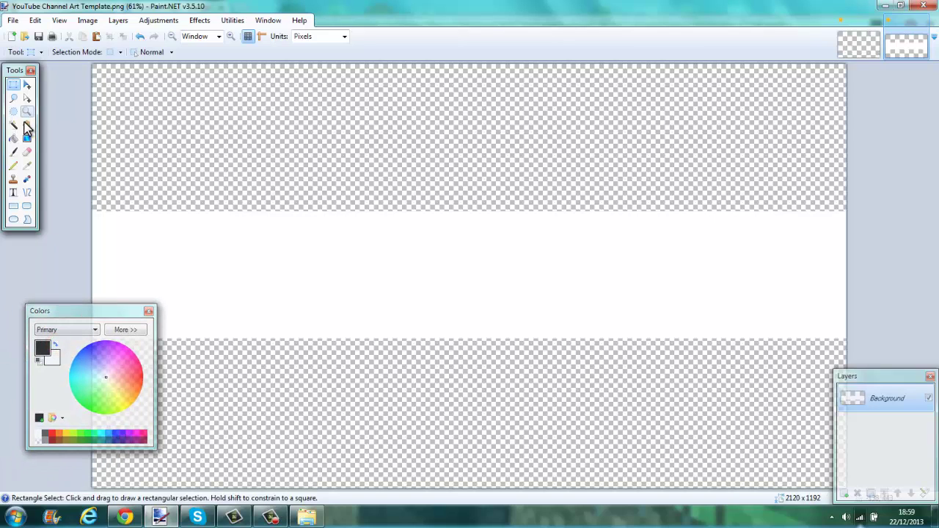
{"action": "left_click", "coordinate": [14, 139]}
{"action": "left_click", "coordinate": [119, 130]}
{"action": "left_click", "coordinate": [464, 387]}
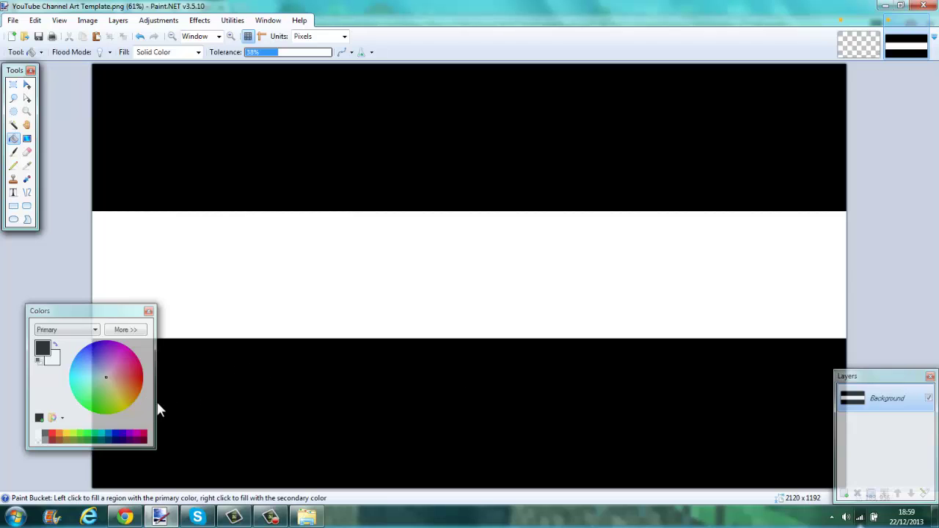
{"action": "left_click", "coordinate": [46, 432]}
{"action": "left_click", "coordinate": [271, 435]}
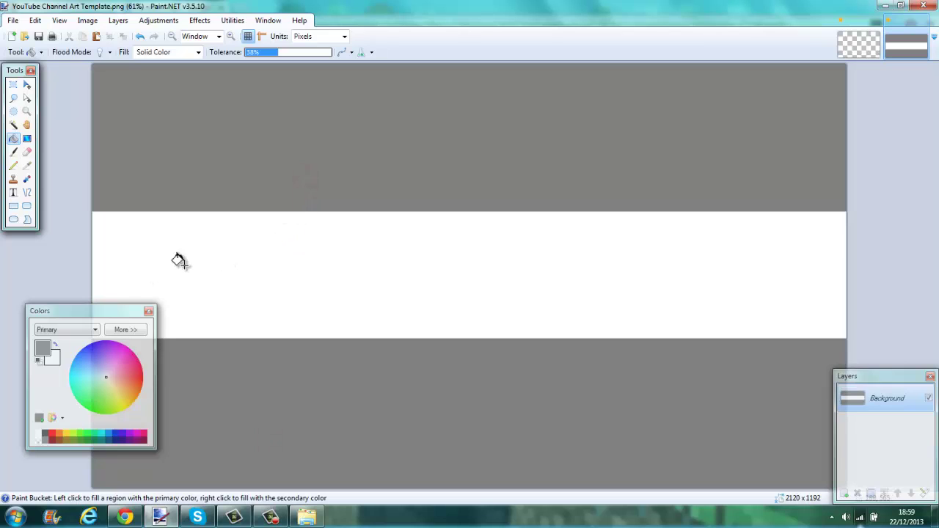
- Set up the Text tool with the One Starry Night font in dark gray and place the text cursor on the white band
{"action": "left_click_drag", "start_coordinate": [110, 314], "coordinate": [50, 335]}
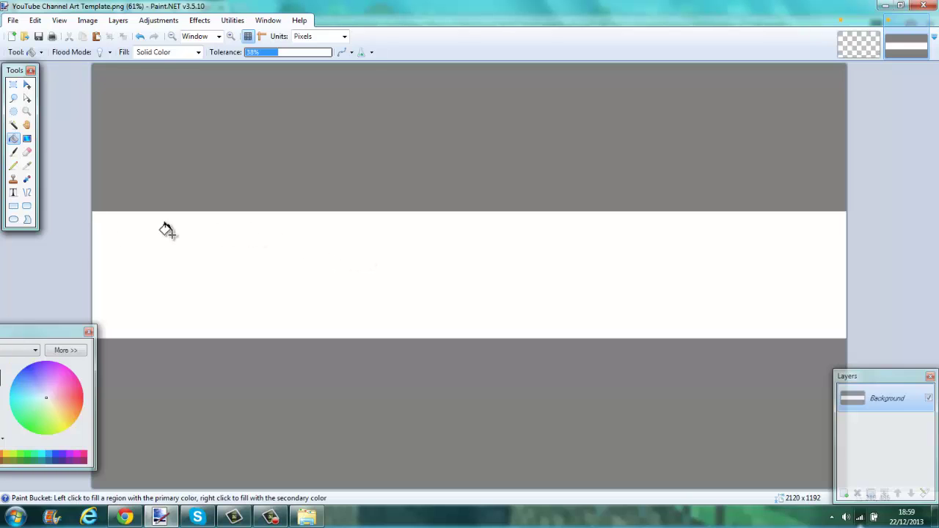
{"action": "left_click_drag", "start_coordinate": [56, 333], "coordinate": [63, 313]}
{"action": "left_click", "coordinate": [13, 192]}
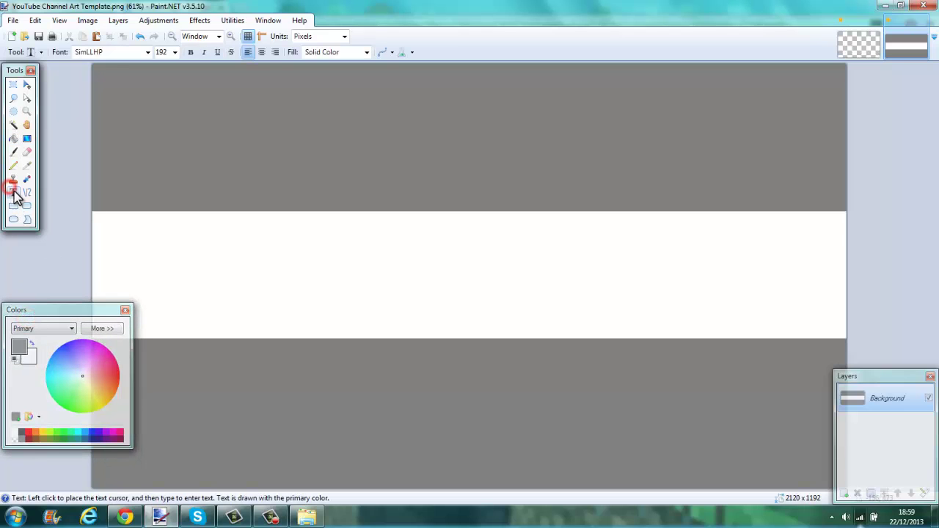
{"action": "left_click", "coordinate": [147, 52]}
{"action": "scroll", "coordinate": [197, 218], "scroll_direction": "up", "scroll_amount": 9}
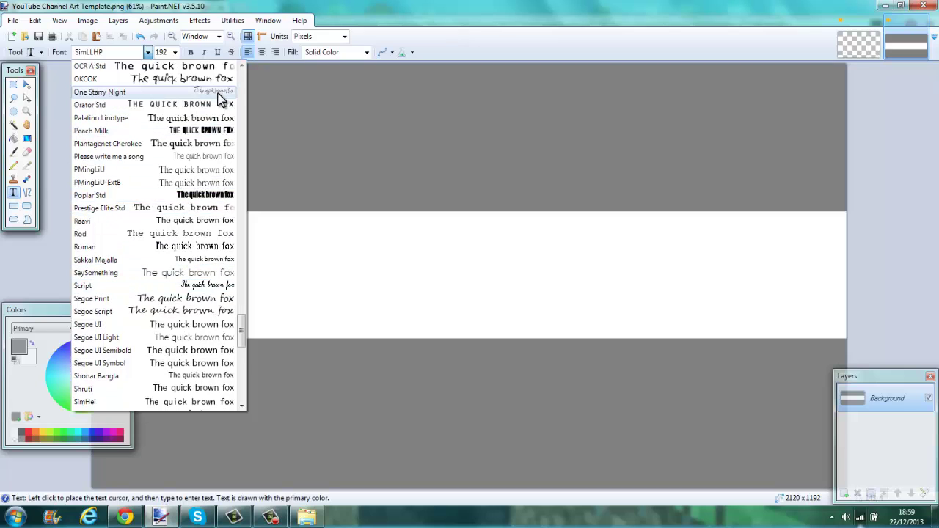
{"action": "left_click", "coordinate": [216, 92]}
{"action": "left_click", "coordinate": [222, 264]}
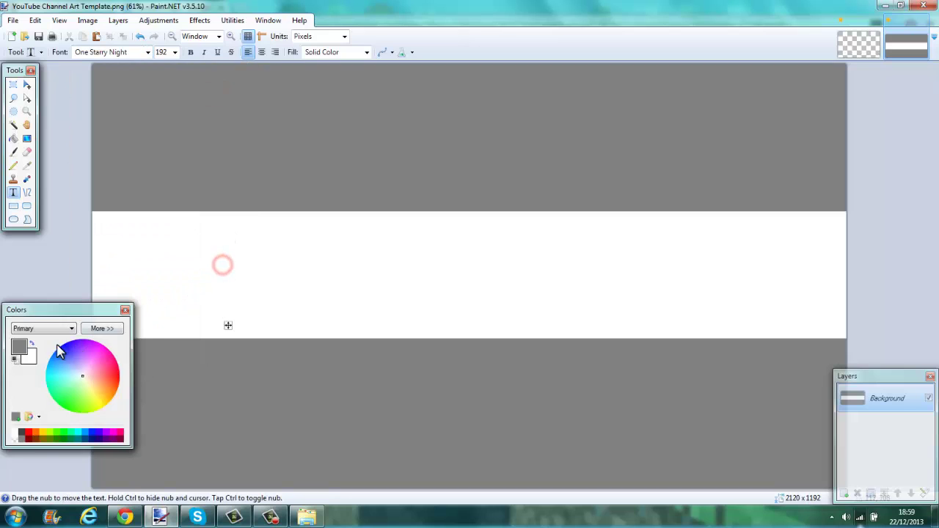
{"action": "left_click", "coordinate": [22, 436]}
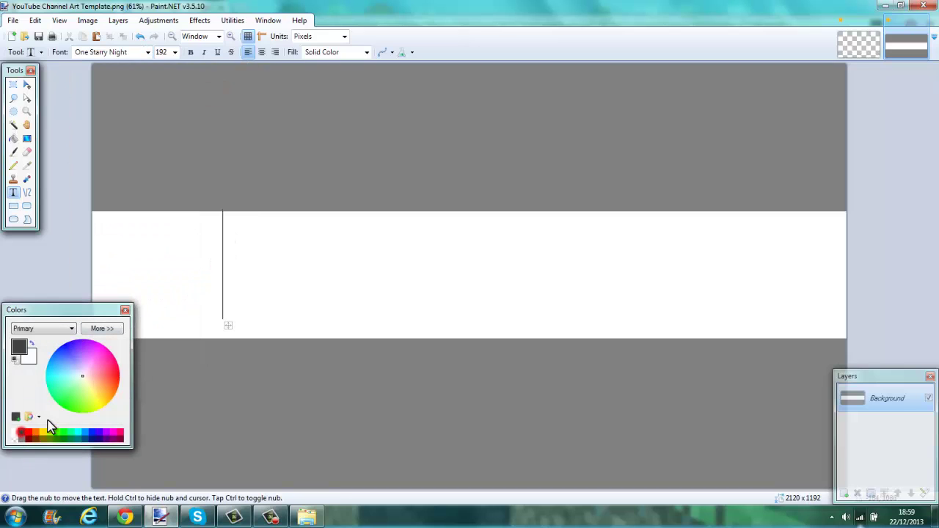
- Enter Violetcrumble512 on the white band, set the font size to 144 and move the text to the middle of the band
{"action": "left_click", "coordinate": [174, 52]}
{"action": "left_click", "coordinate": [166, 146]}
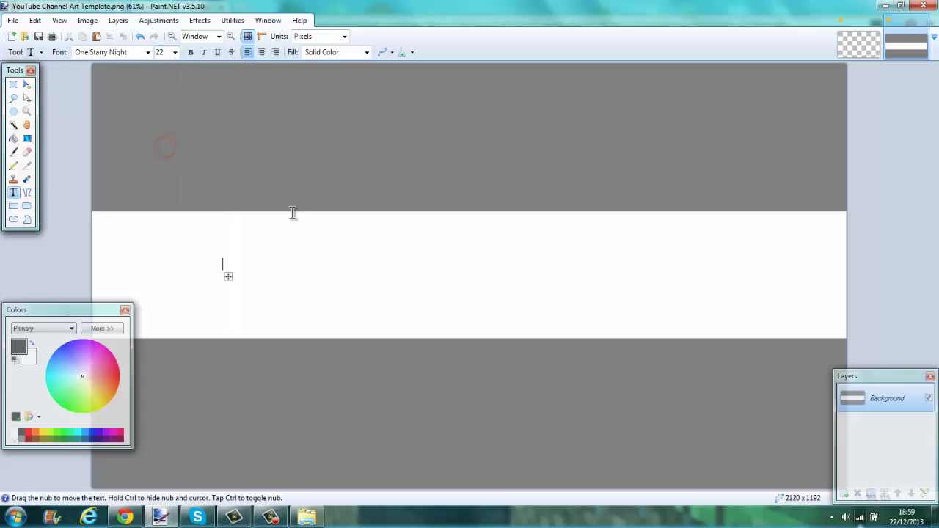
{"action": "left_click", "coordinate": [175, 52]}
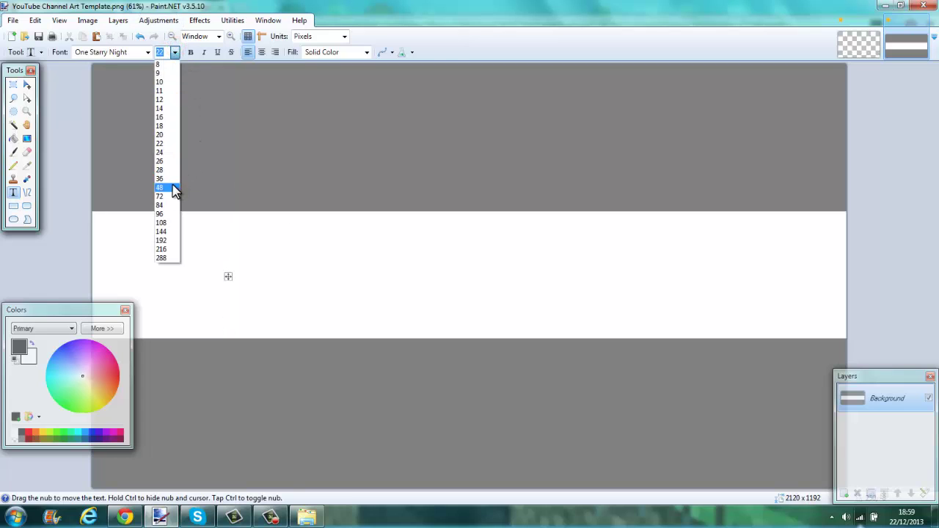
{"action": "left_click", "coordinate": [172, 184]}
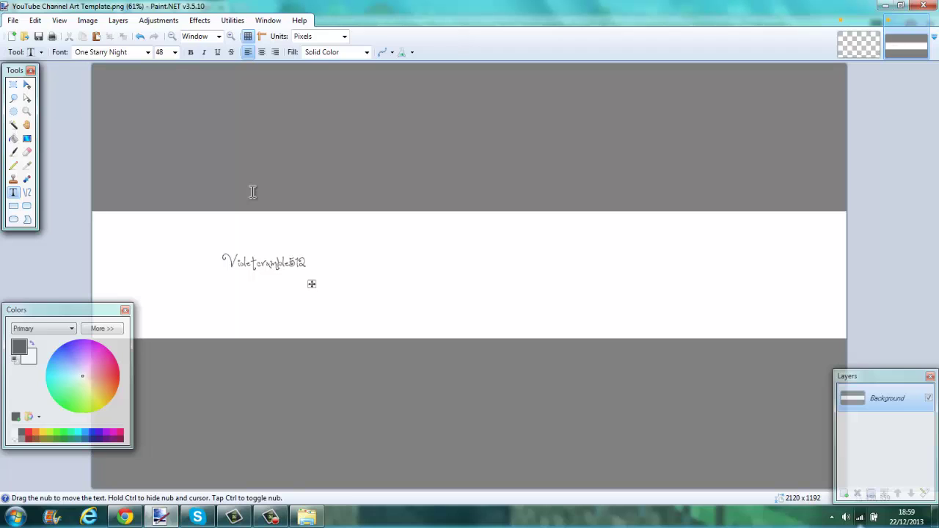
{"action": "left_click", "coordinate": [175, 52]}
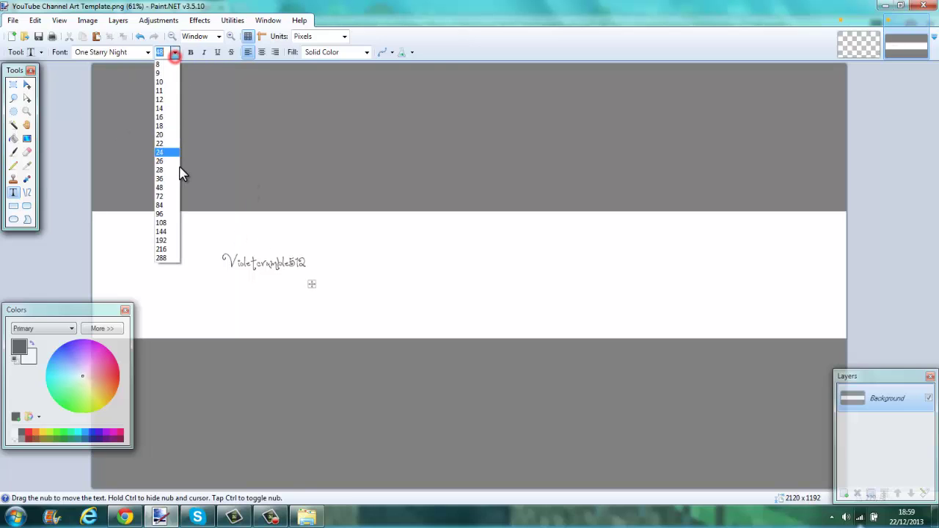
{"action": "left_click", "coordinate": [169, 228]}
{"action": "left_click_drag", "start_coordinate": [478, 312], "coordinate": [593, 308]}
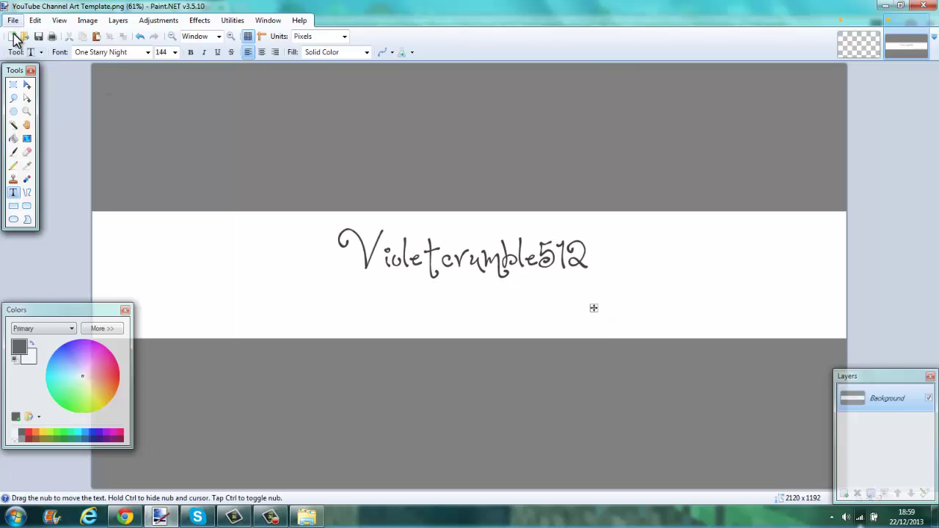
- Switch to Windows Explorer and open the Random folder under Documents, Electronic Arts, The Sims 3, Screenshots
{"action": "left_click", "coordinate": [317, 516]}
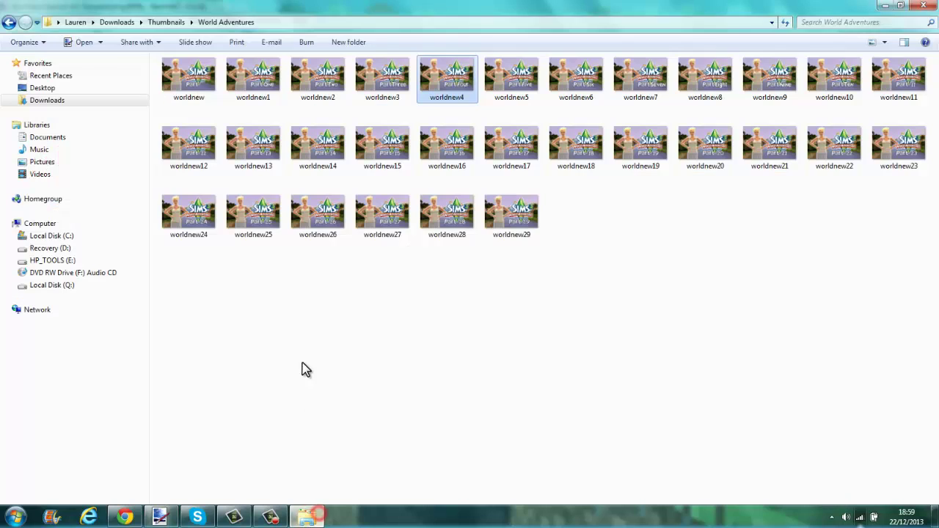
{"action": "left_click", "coordinate": [91, 138]}
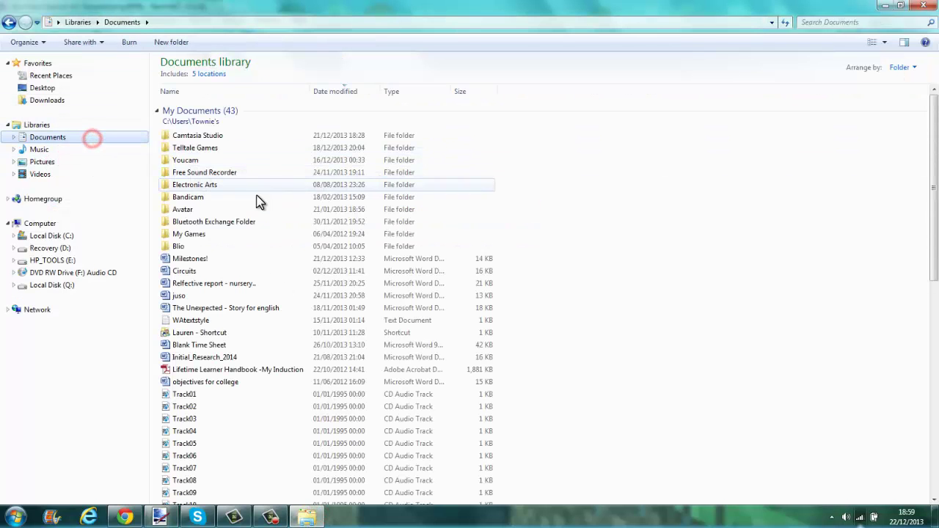
{"action": "double_click", "coordinate": [251, 188]}
{"action": "double_click", "coordinate": [237, 108]}
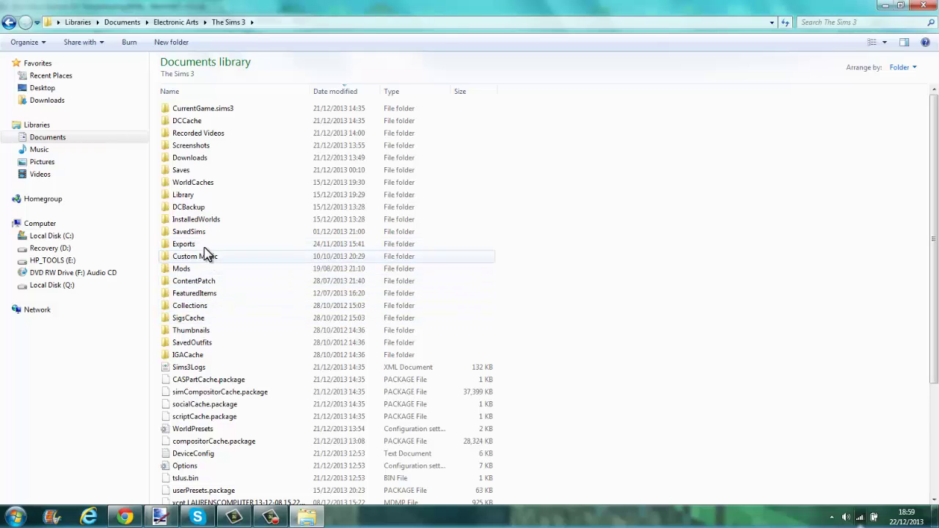
{"action": "double_click", "coordinate": [224, 146]}
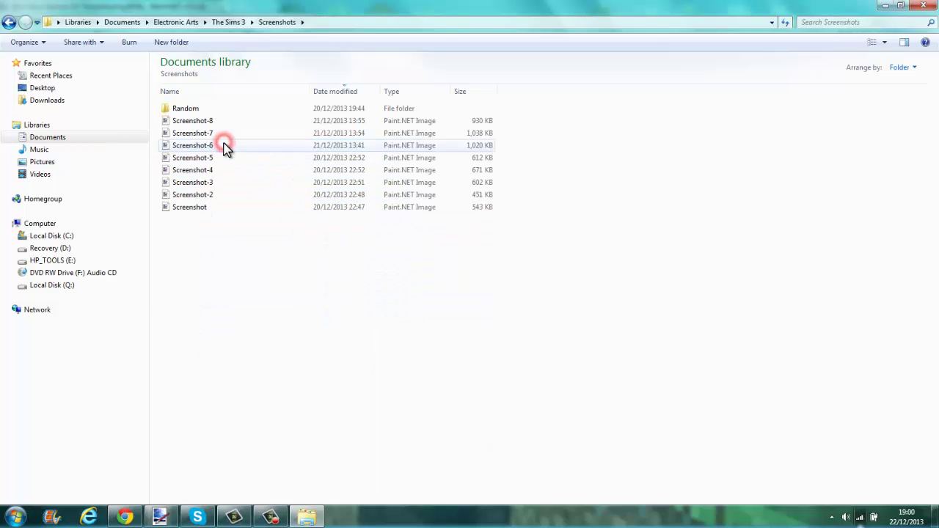
{"action": "double_click", "coordinate": [204, 110]}
- Preview Screenshot-72 in the Random folder and copy it, closing the photo viewer and the folder window
{"action": "scroll", "coordinate": [269, 262], "scroll_direction": "down", "scroll_amount": 8}
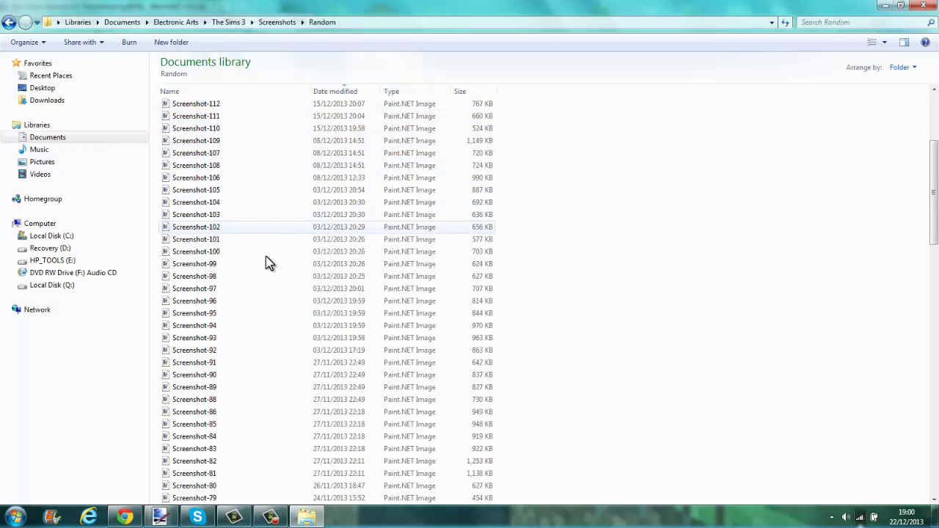
{"action": "scroll", "coordinate": [359, 352], "scroll_direction": "down", "scroll_amount": 5}
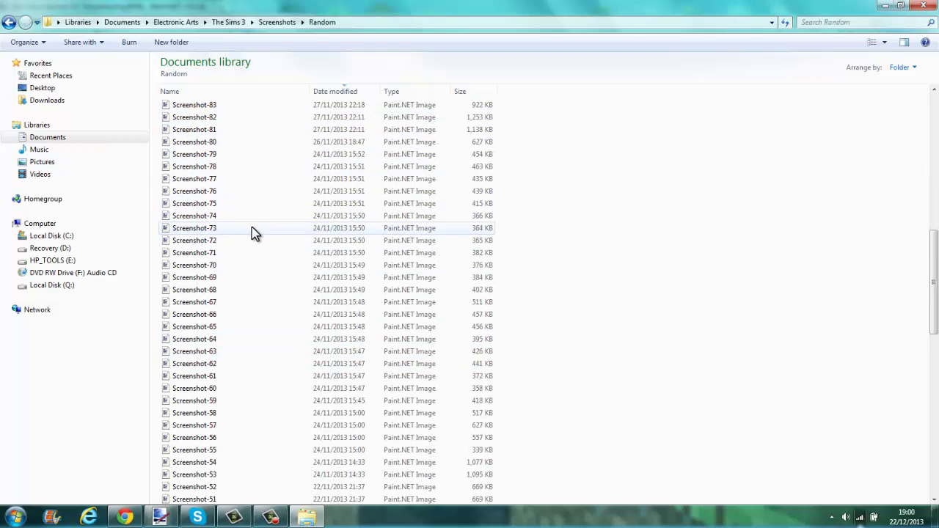
{"action": "right_click", "coordinate": [253, 244]}
{"action": "left_click", "coordinate": [237, 248]}
{"action": "right_click", "coordinate": [230, 246]}
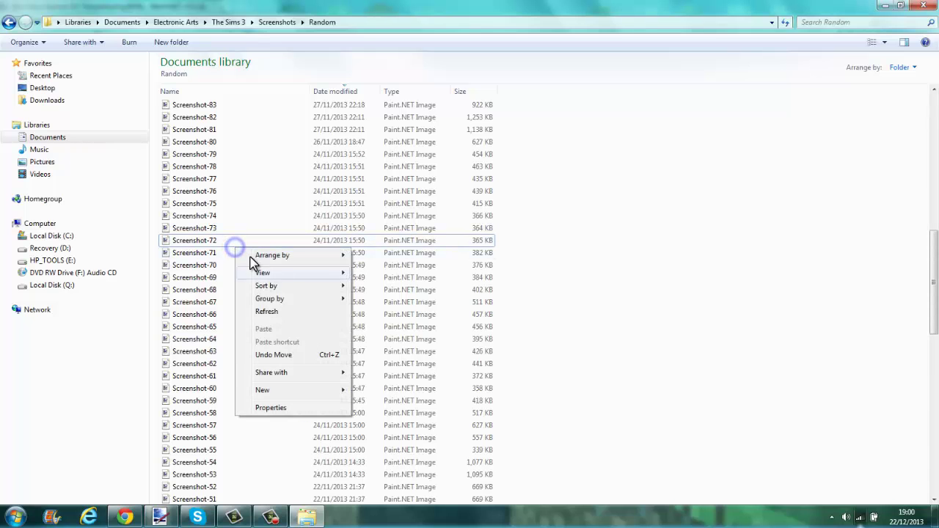
{"action": "left_click", "coordinate": [217, 244]}
{"action": "right_click", "coordinate": [215, 242]}
{"action": "left_click", "coordinate": [260, 243]}
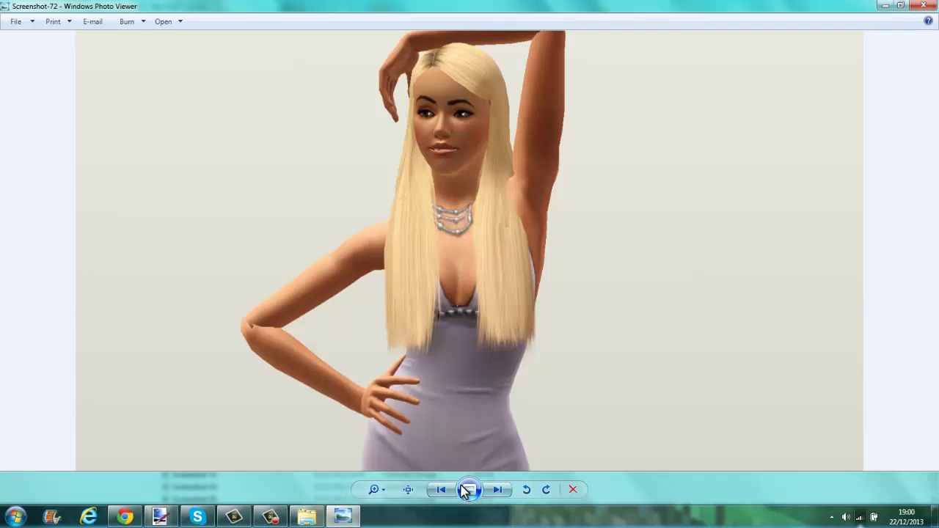
{"action": "left_click", "coordinate": [923, 5]}
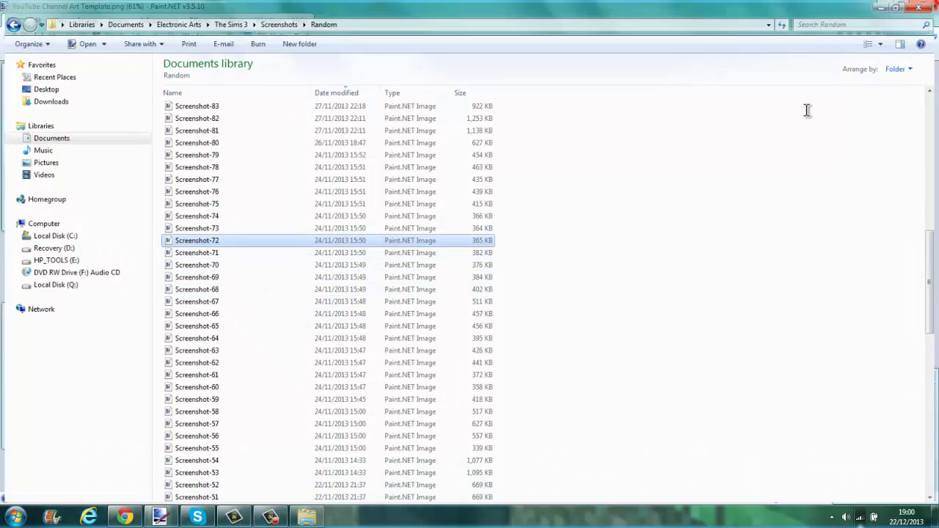
{"action": "left_click", "coordinate": [923, 5]}
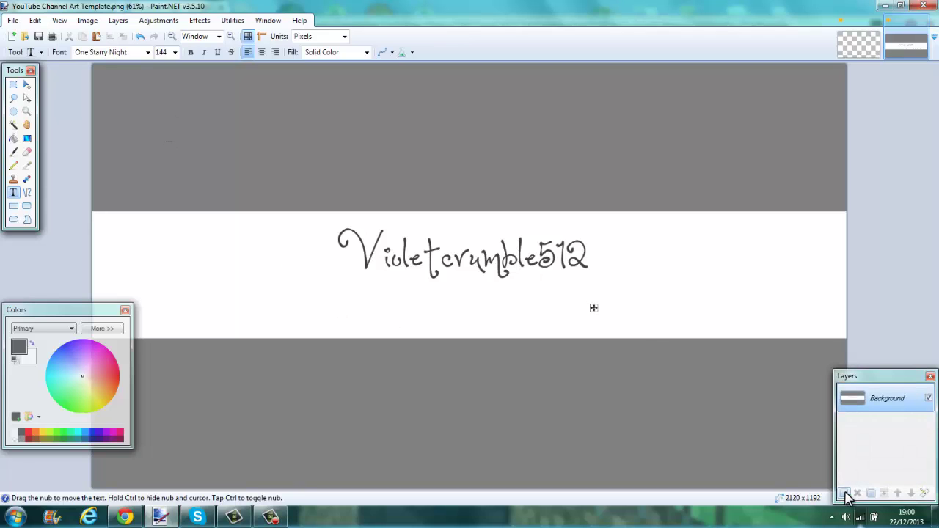
{"action": "left_click", "coordinate": [138, 37]}
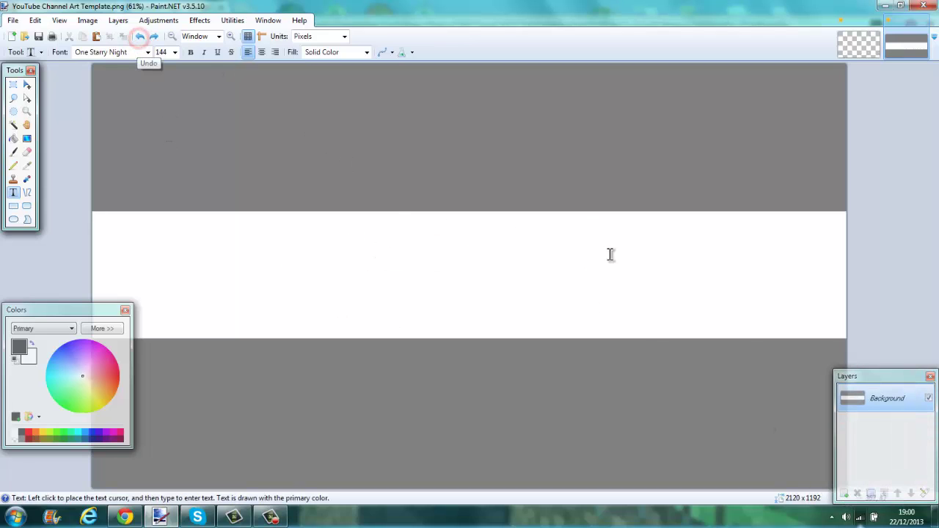
{"action": "left_click", "coordinate": [841, 492]}
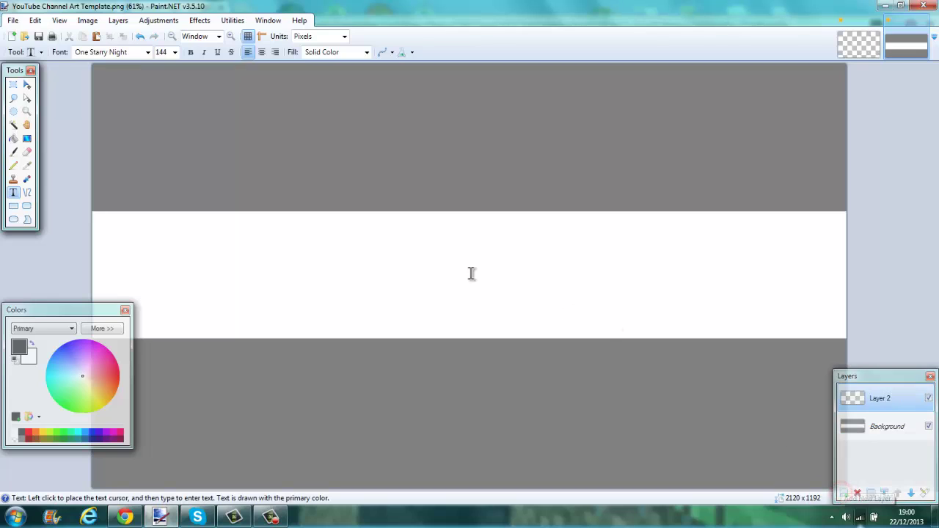
{"action": "left_click", "coordinate": [330, 259]}
{"action": "type", "text": "Viole"}
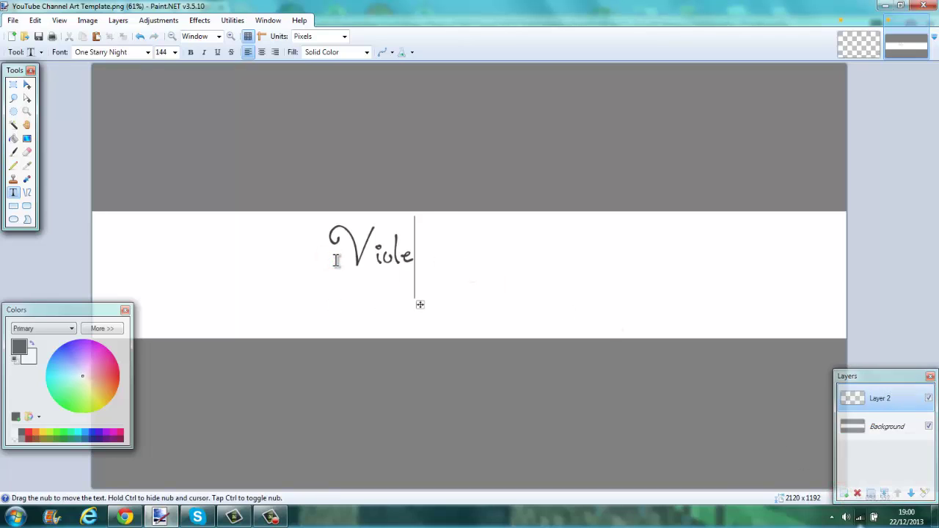
{"action": "type", "text": "tcrumble512"}
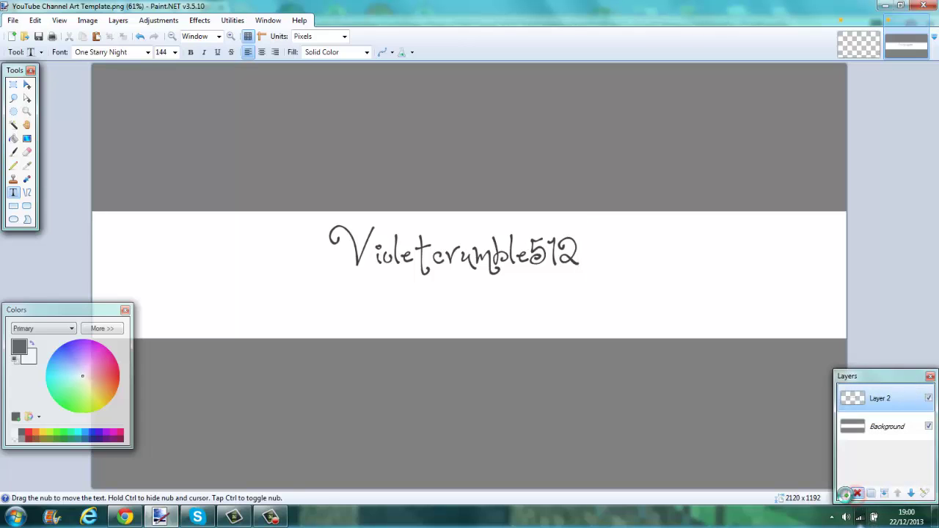
{"action": "left_click", "coordinate": [856, 492]}
{"action": "left_click", "coordinate": [139, 36]}
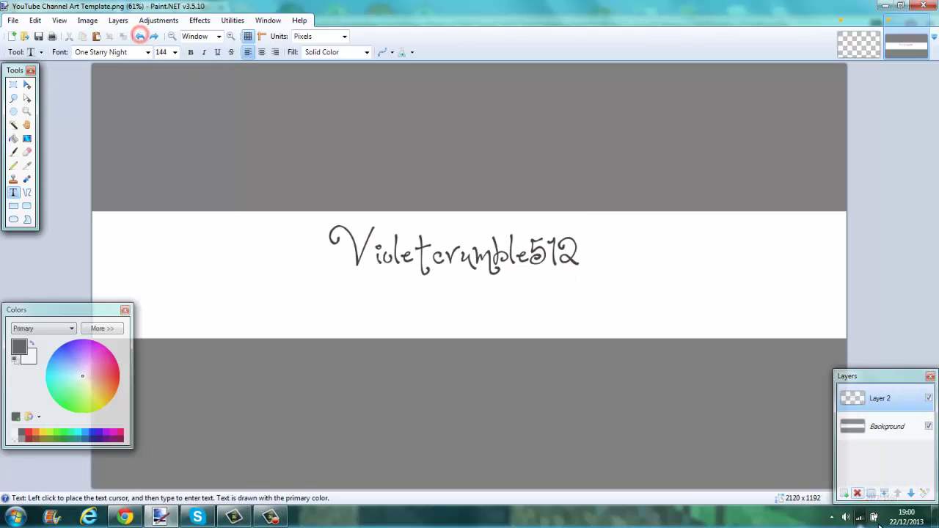
- Add another layer, paste the copied Sims screenshot onto it and move it to about 94, 198 px
{"action": "left_click", "coordinate": [841, 494]}
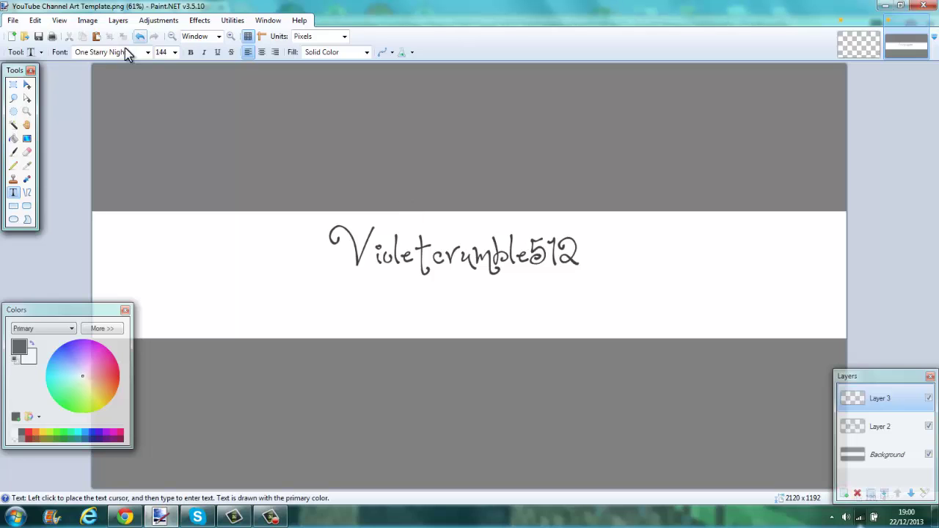
{"action": "left_click", "coordinate": [96, 36]}
{"action": "left_click_drag", "start_coordinate": [342, 203], "coordinate": [374, 273]}
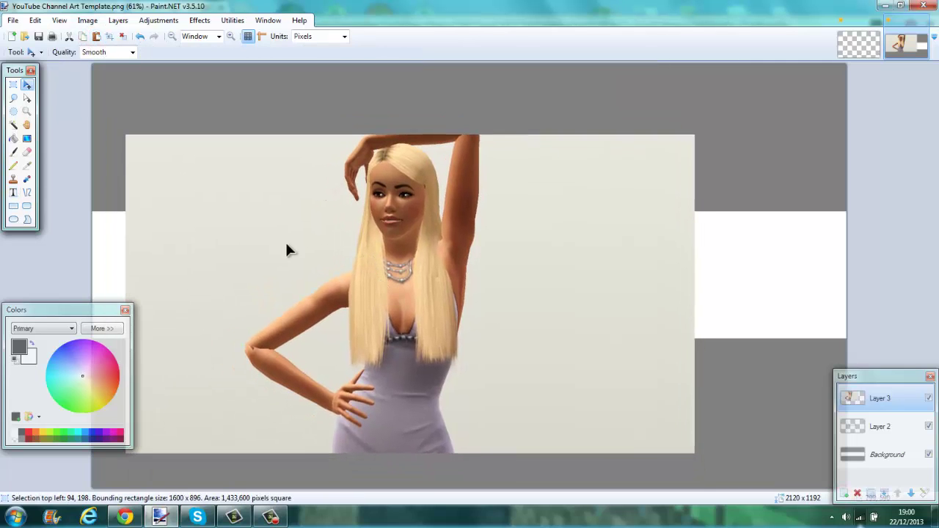
- Select the plain backdrop beside the Sim's bent elbow with the Magic Wand, refining the tolerance to about 23%
{"action": "left_click", "coordinate": [13, 124]}
{"action": "left_click", "coordinate": [252, 221]}
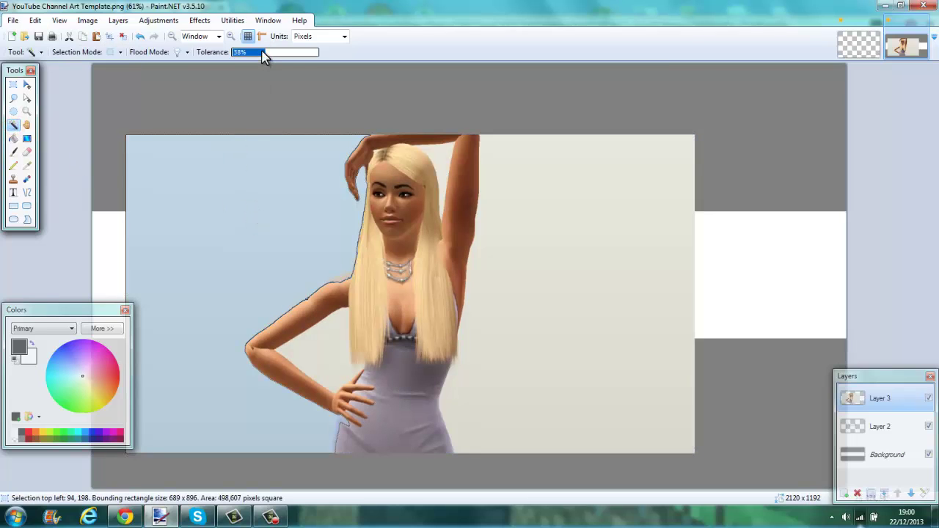
{"action": "left_click", "coordinate": [269, 216]}
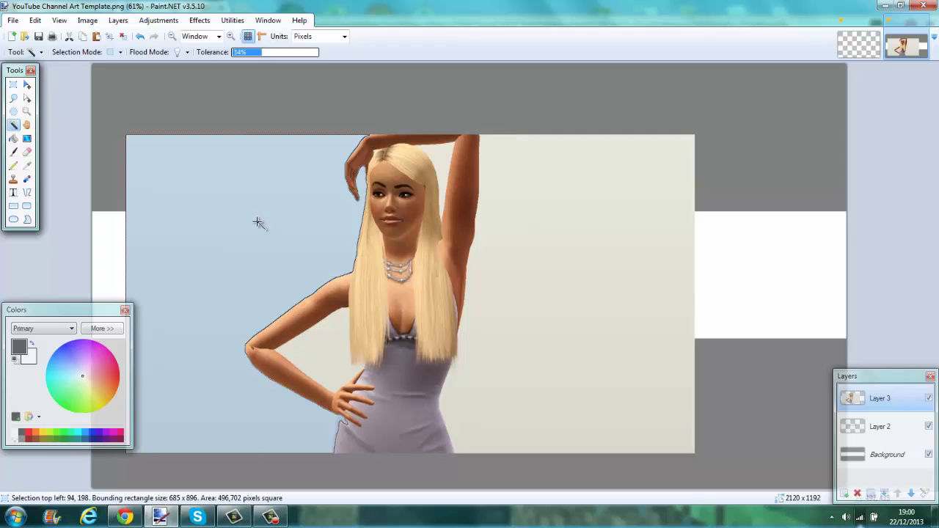
{"action": "left_click_drag", "start_coordinate": [258, 57], "coordinate": [255, 57]}
{"action": "left_click", "coordinate": [254, 201]}
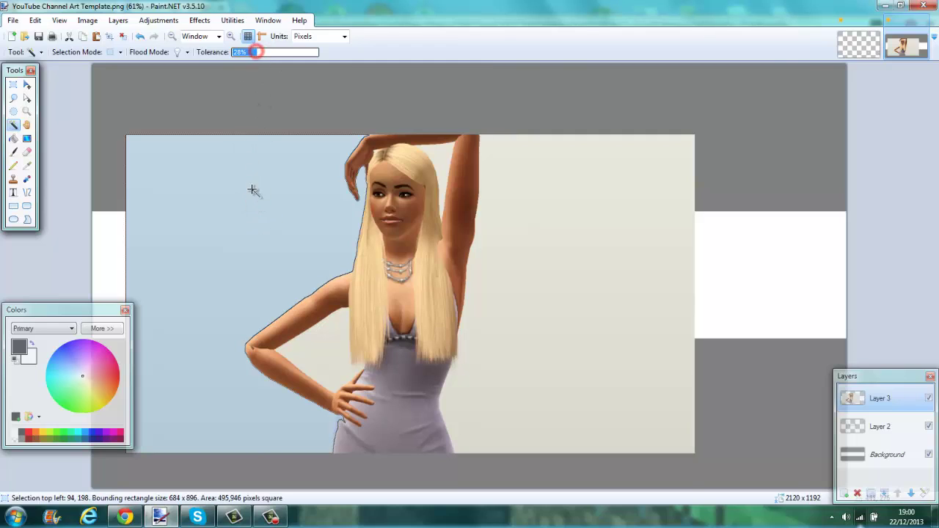
{"action": "left_click", "coordinate": [252, 191]}
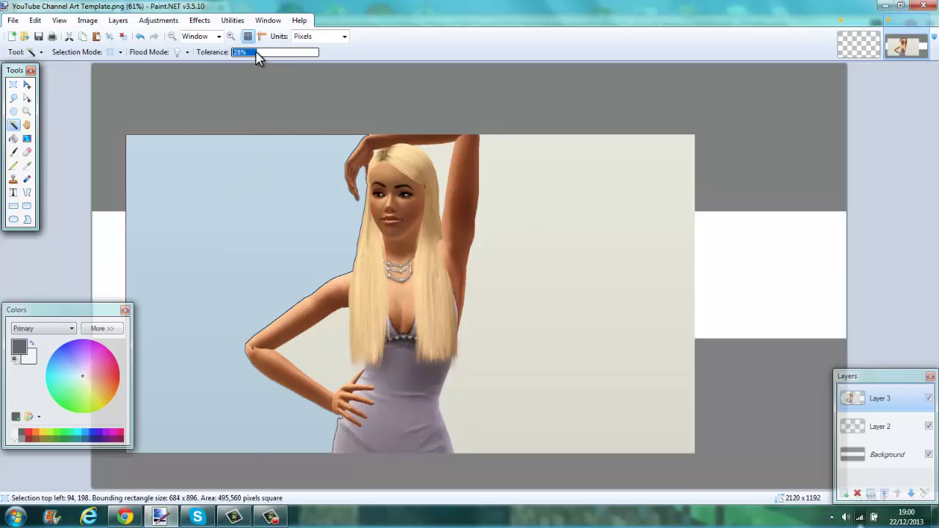
{"action": "left_click_drag", "start_coordinate": [249, 57], "coordinate": [248, 57]}
{"action": "left_click", "coordinate": [251, 203]}
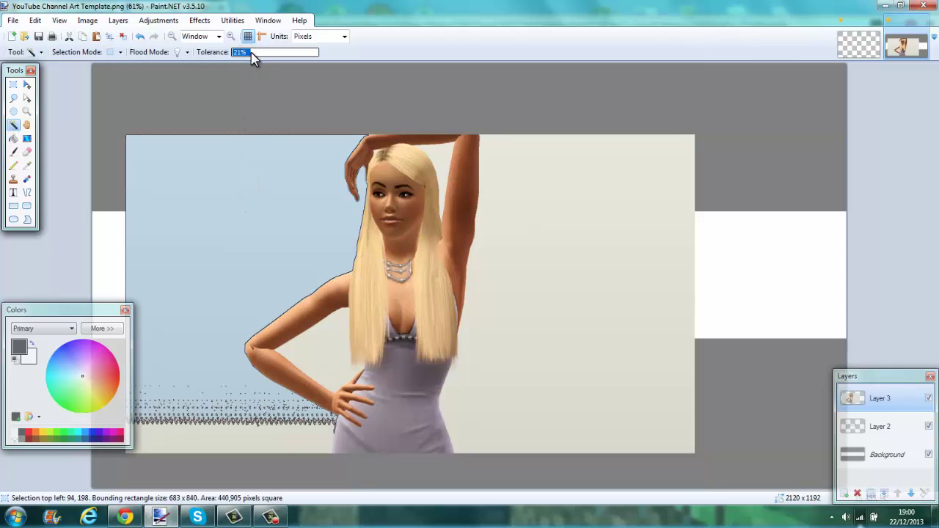
{"action": "left_click", "coordinate": [269, 208]}
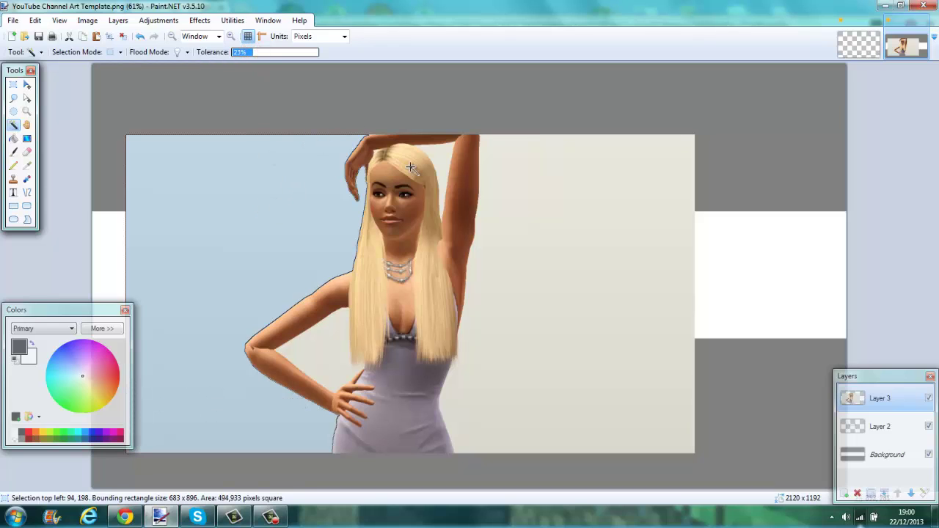
- Delete the screenshot backdrop around the Sim, including the gaps inside the raised arm and the bent arm
{"action": "key", "text": "Delete"}
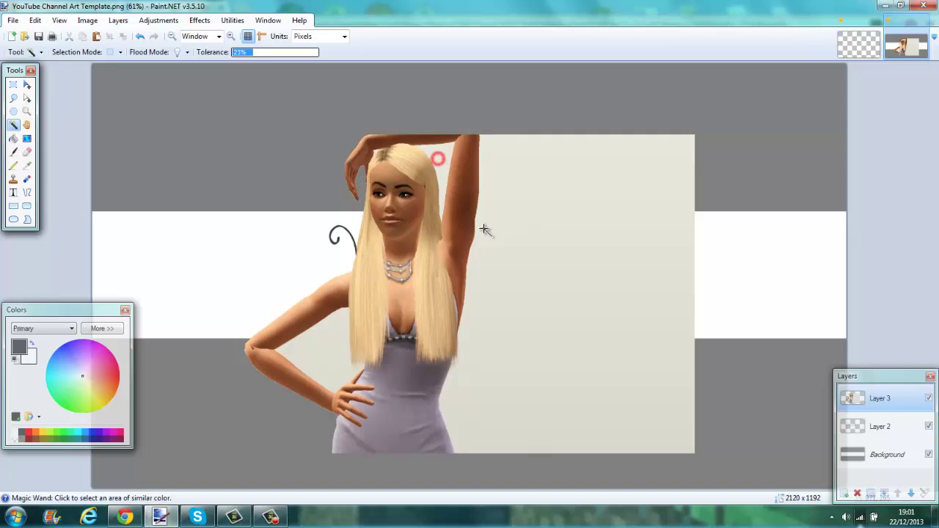
{"action": "key", "text": "Delete"}
{"action": "left_click", "coordinate": [555, 268]}
{"action": "key", "text": "Delete"}
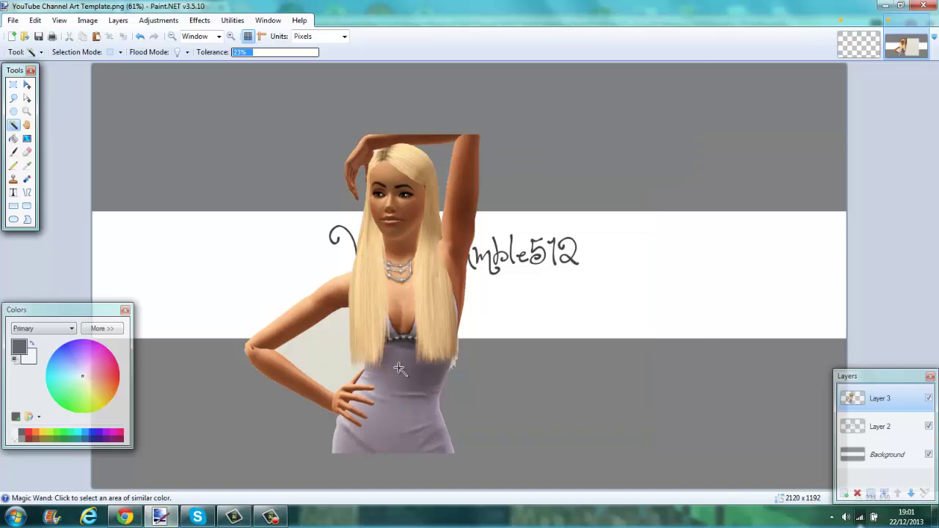
{"action": "left_click", "coordinate": [323, 354]}
{"action": "key", "text": "Delete"}
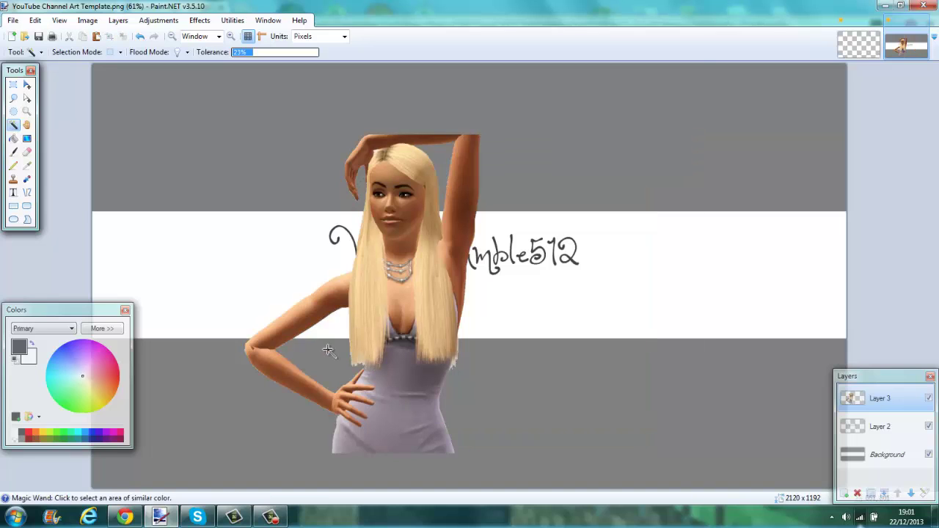
{"action": "left_click", "coordinate": [376, 152]}
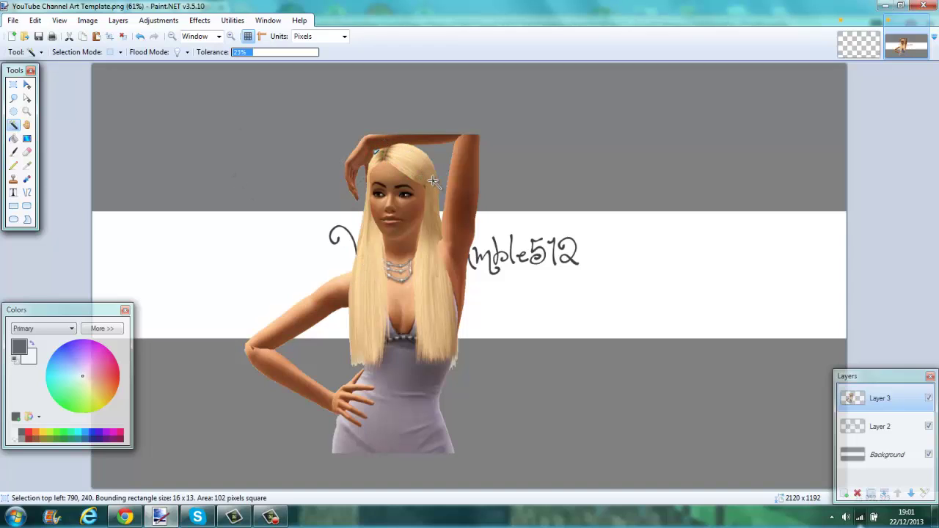
- Select the cut-out Sim with a rectangular selection, scale it down to about 404 x 561 px and move it beside the channel name
{"action": "left_click", "coordinate": [13, 85]}
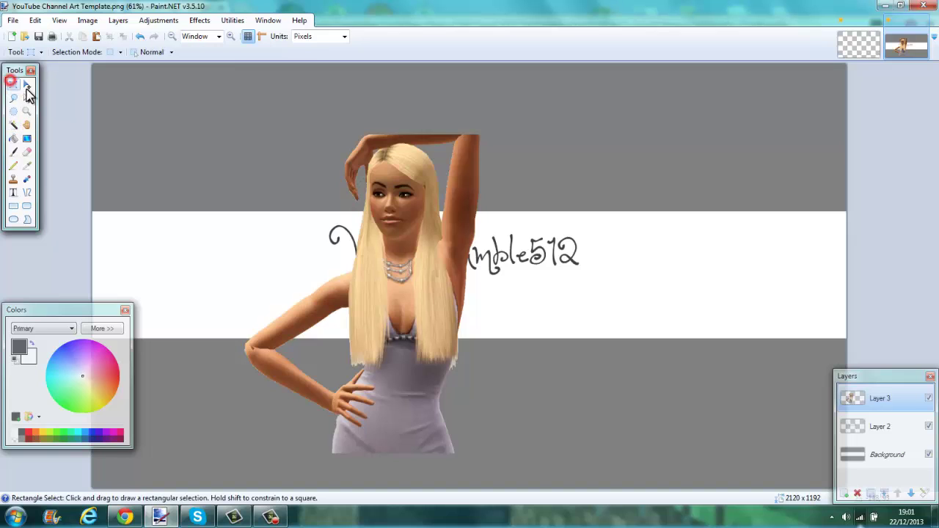
{"action": "left_click_drag", "start_coordinate": [231, 93], "coordinate": [513, 487]}
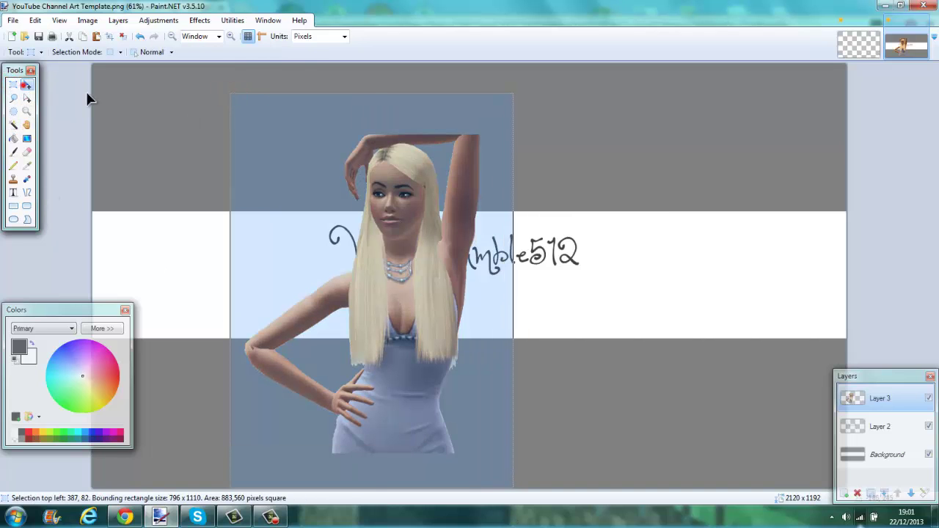
{"action": "left_click", "coordinate": [26, 85]}
{"action": "left_click_drag", "start_coordinate": [509, 92], "coordinate": [406, 214]}
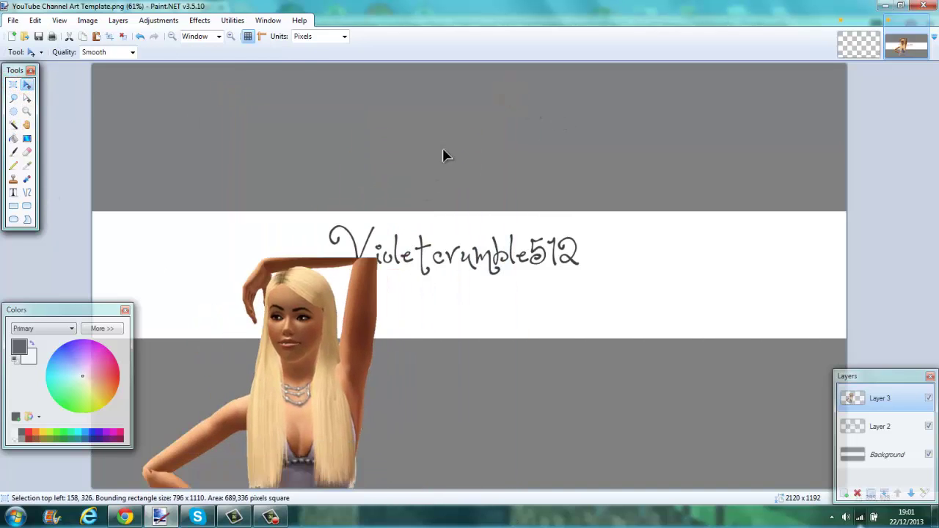
{"action": "left_click_drag", "start_coordinate": [442, 156], "coordinate": [320, 320]}
{"action": "left_click_drag", "start_coordinate": [265, 375], "coordinate": [279, 226]}
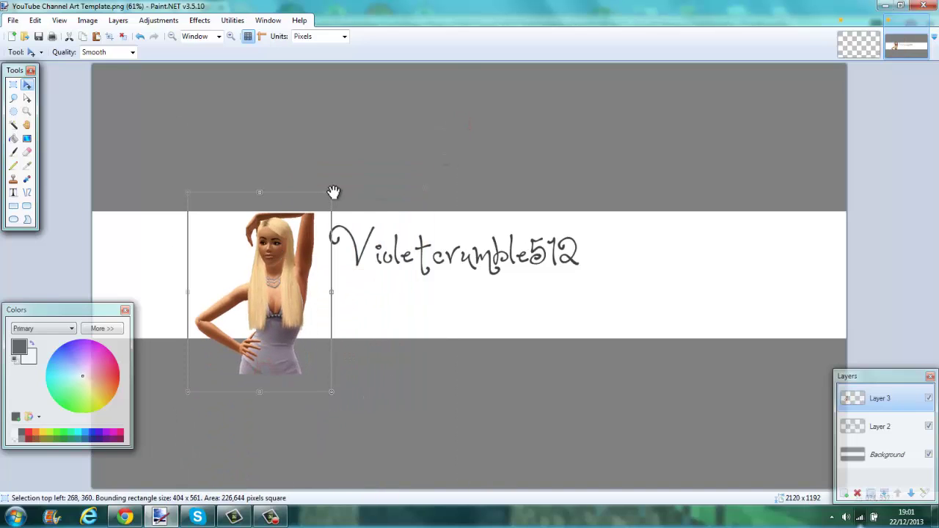
- Shrink the Sim's selection to about 345 x 445 px, position it at about 351, 366 px within the banner strip and deselect it
{"action": "left_click_drag", "start_coordinate": [332, 192], "coordinate": [294, 245]}
{"action": "left_click_drag", "start_coordinate": [247, 311], "coordinate": [276, 268]}
{"action": "left_click_drag", "start_coordinate": [325, 204], "coordinate": [336, 199]}
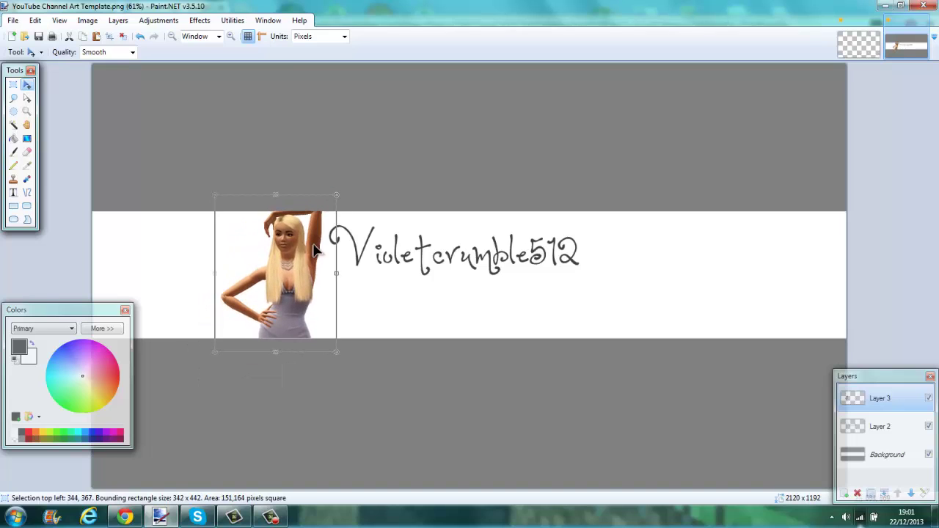
{"action": "left_click", "coordinate": [300, 264]}
{"action": "left_click_drag", "start_coordinate": [293, 269], "coordinate": [295, 270]}
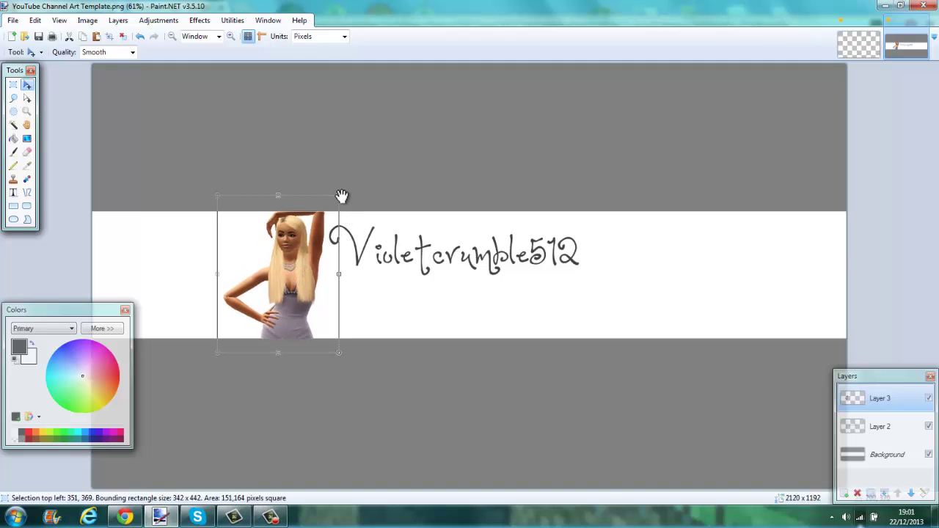
{"action": "left_click_drag", "start_coordinate": [342, 197], "coordinate": [343, 195]}
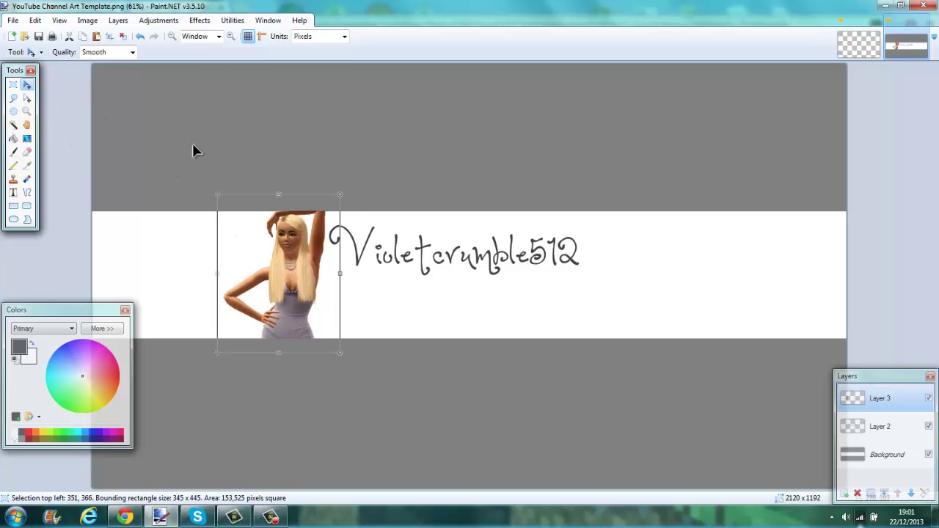
{"action": "left_click", "coordinate": [14, 86]}
{"action": "left_click", "coordinate": [393, 156]}
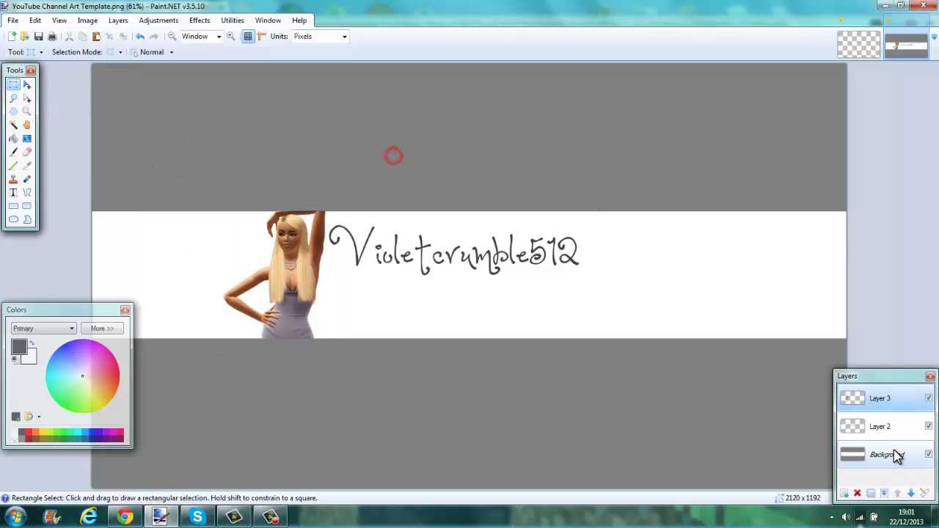
- Fill the white banner strip on the Background layer with light pink
{"action": "left_click", "coordinate": [889, 453]}
{"action": "left_click", "coordinate": [12, 139]}
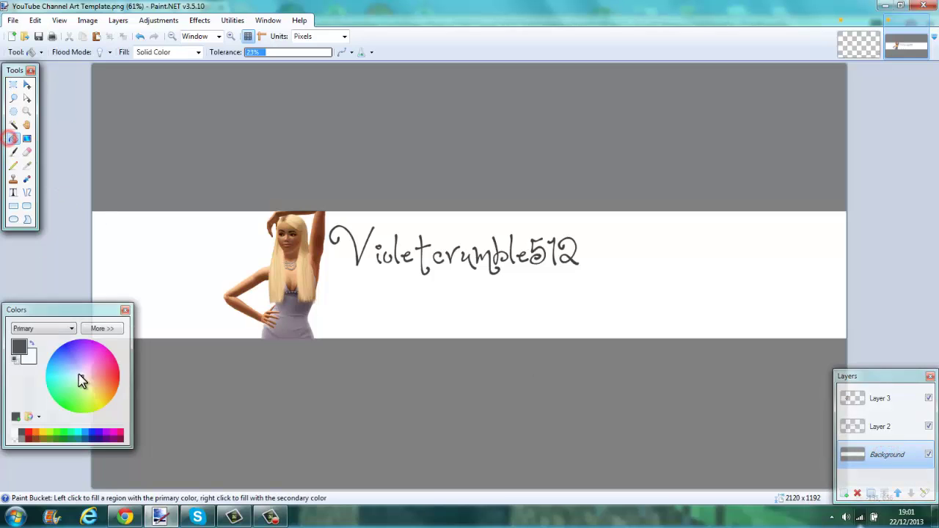
{"action": "left_click", "coordinate": [87, 368]}
{"action": "left_click", "coordinate": [198, 266]}
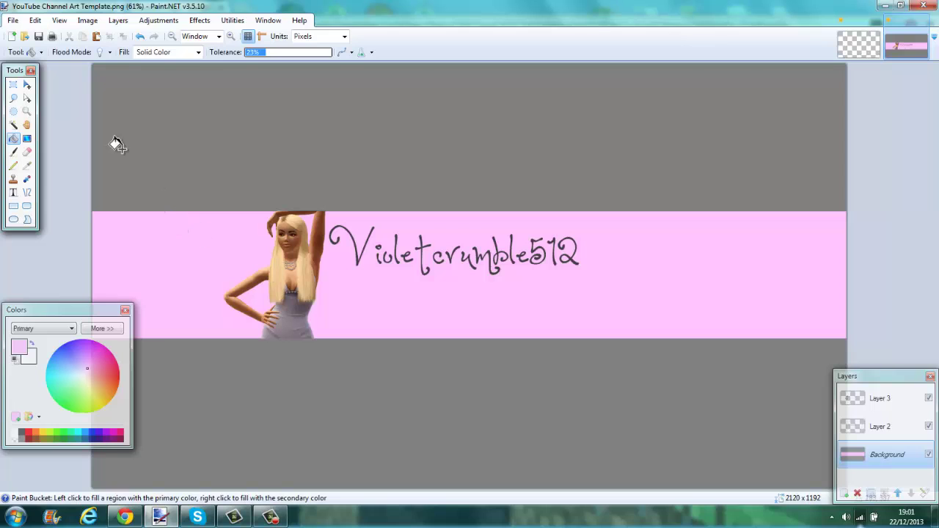
- Copy the area around the Sim on Layer 3 and paste the duplicate onto a new layer above it
{"action": "left_click", "coordinate": [874, 400]}
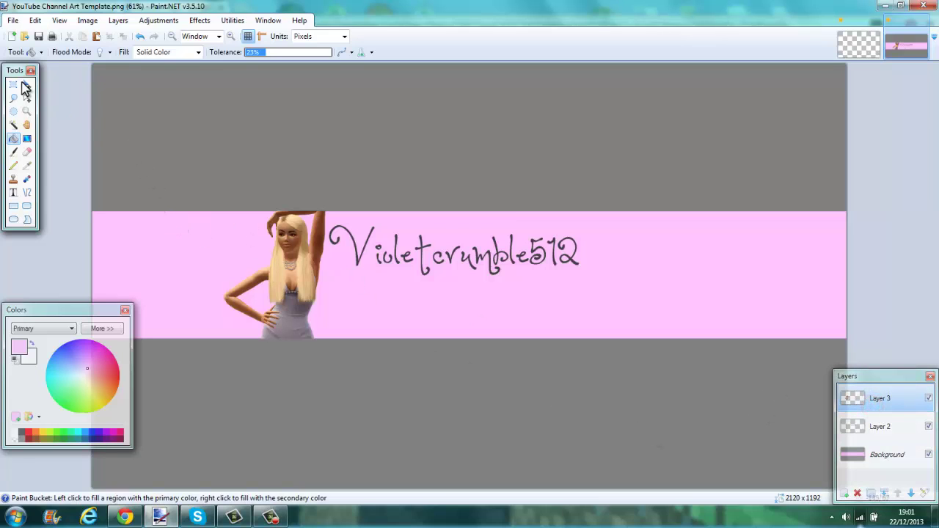
{"action": "key", "text": "s"}
{"action": "left_click_drag", "start_coordinate": [216, 186], "coordinate": [365, 392]}
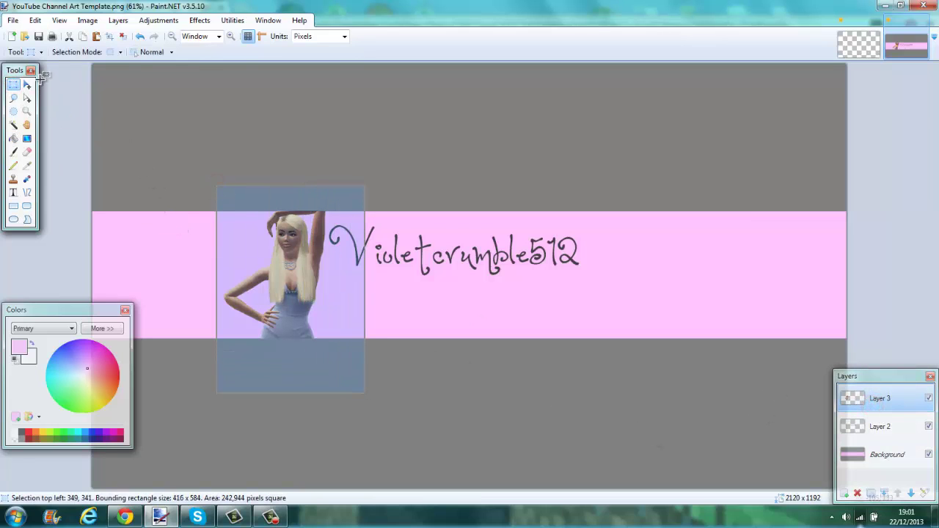
{"action": "left_click", "coordinate": [27, 86]}
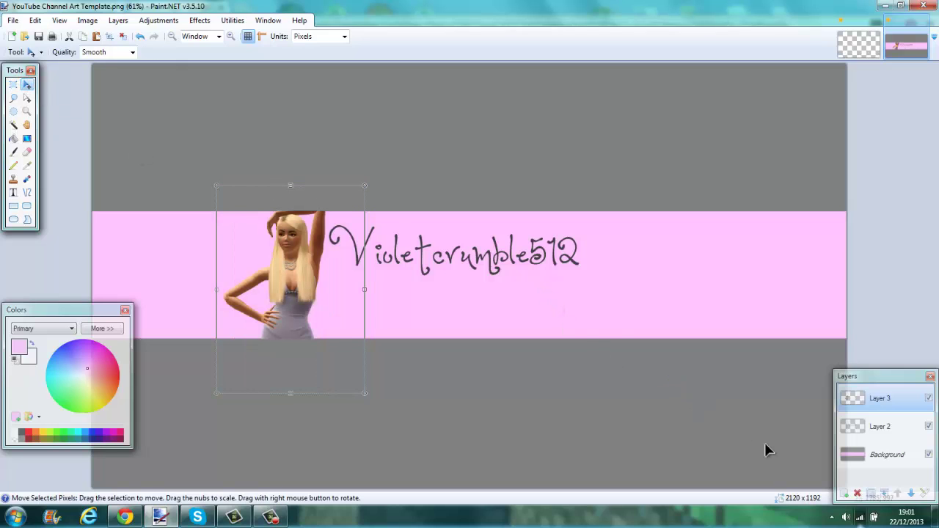
{"action": "left_click", "coordinate": [844, 493]}
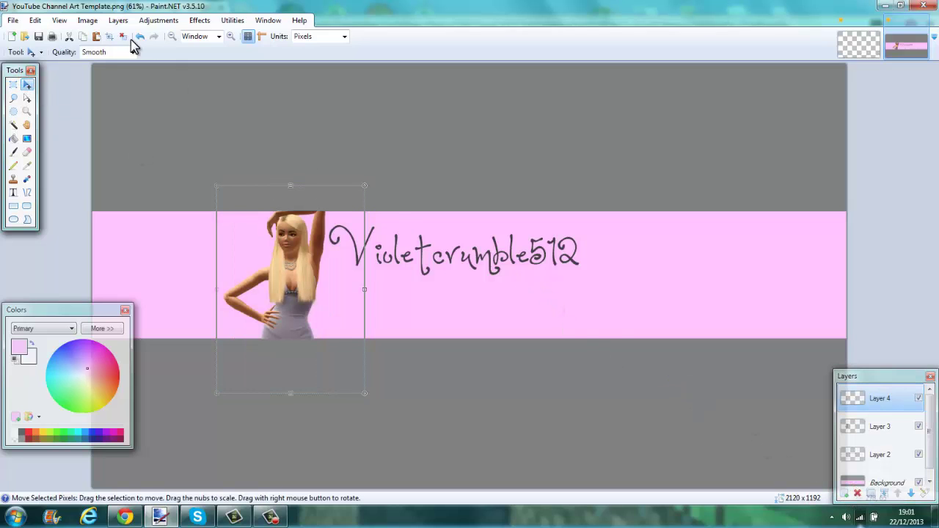
{"action": "left_click", "coordinate": [96, 37]}
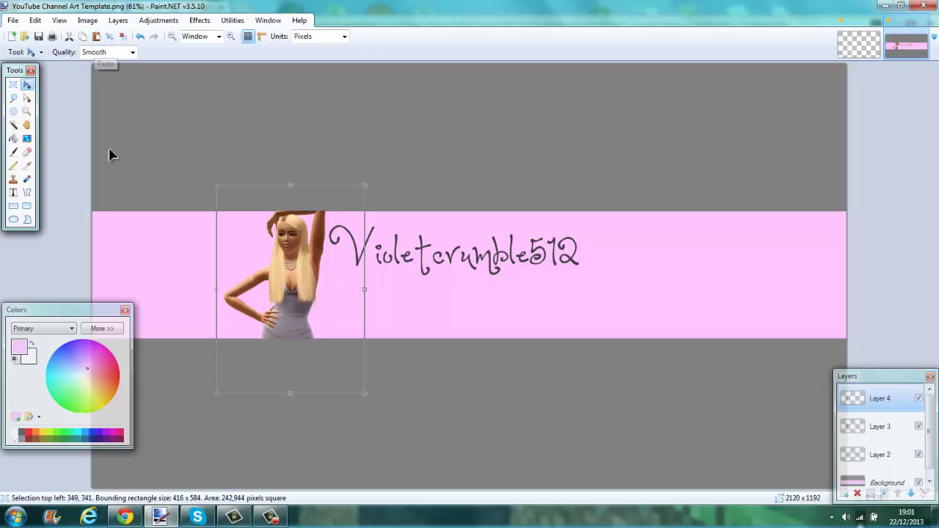
- Make white the primary colour and try filling the duplicated Sim at 23% and 45% tolerance, undoing both fills
{"action": "left_click", "coordinate": [13, 138]}
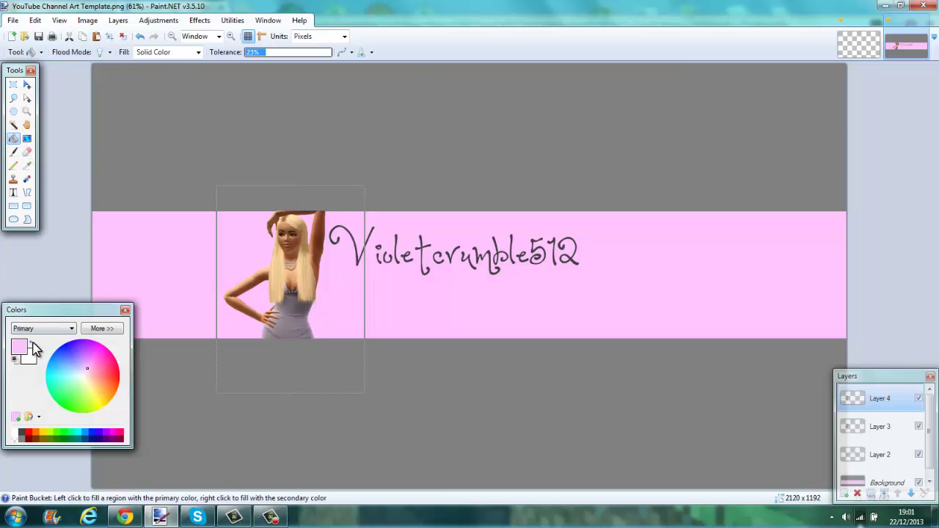
{"action": "left_click", "coordinate": [31, 343]}
{"action": "left_click", "coordinate": [285, 297]}
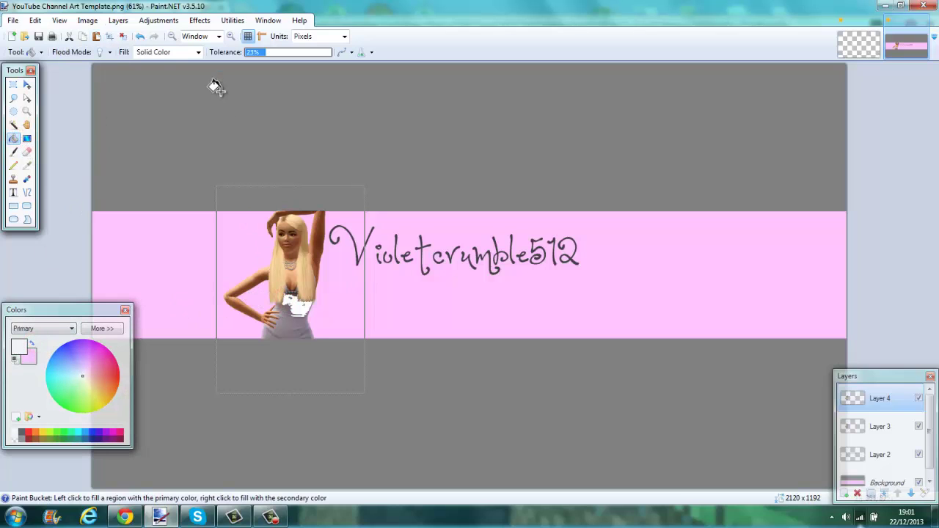
{"action": "left_click", "coordinate": [141, 36]}
{"action": "left_click", "coordinate": [283, 52]}
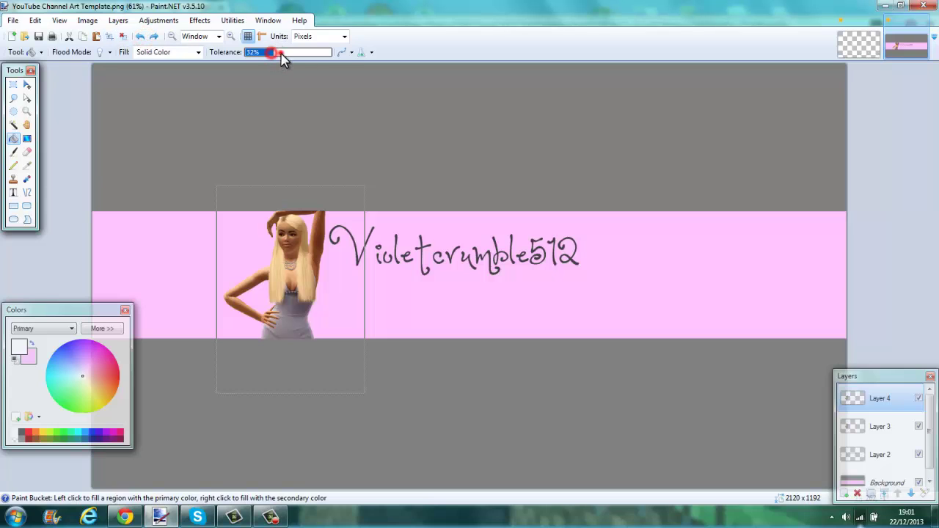
{"action": "left_click", "coordinate": [294, 265]}
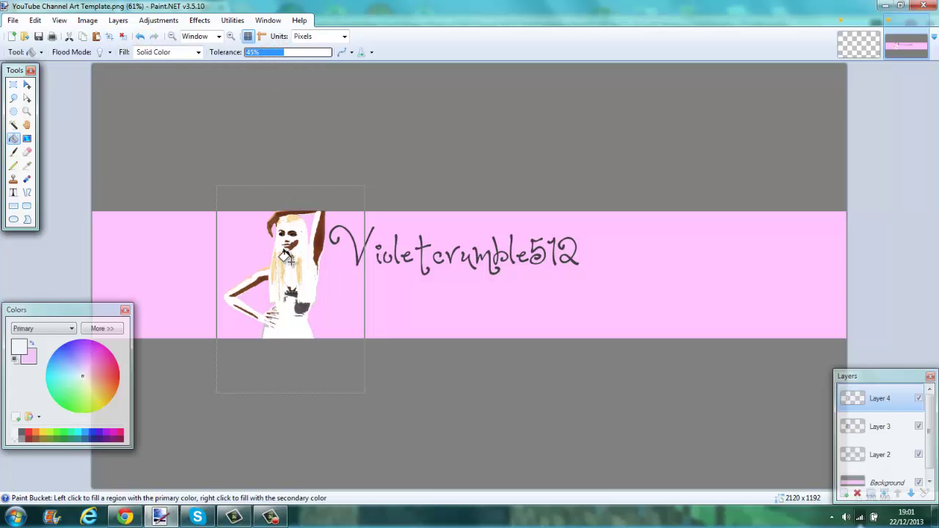
{"action": "left_click", "coordinate": [141, 36]}
- Try filling the duplicated Sim with white at 62% and 71% tolerance, undoing each fill
{"action": "left_click", "coordinate": [298, 52]}
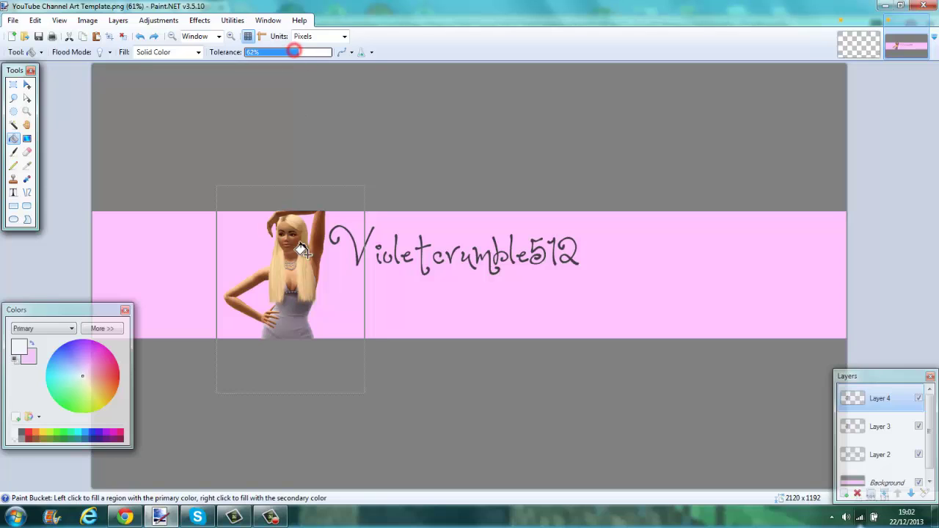
{"action": "left_click", "coordinate": [291, 277]}
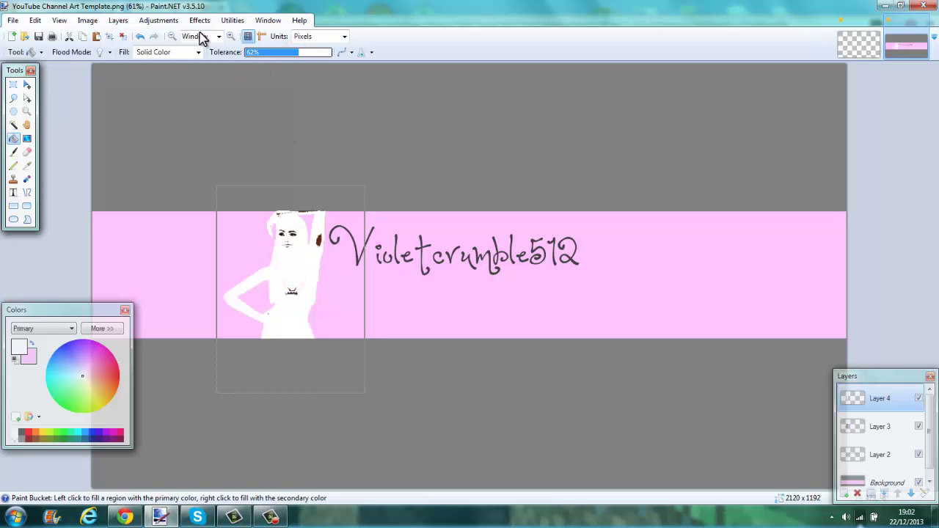
{"action": "left_click", "coordinate": [141, 36]}
{"action": "left_click", "coordinate": [306, 52]}
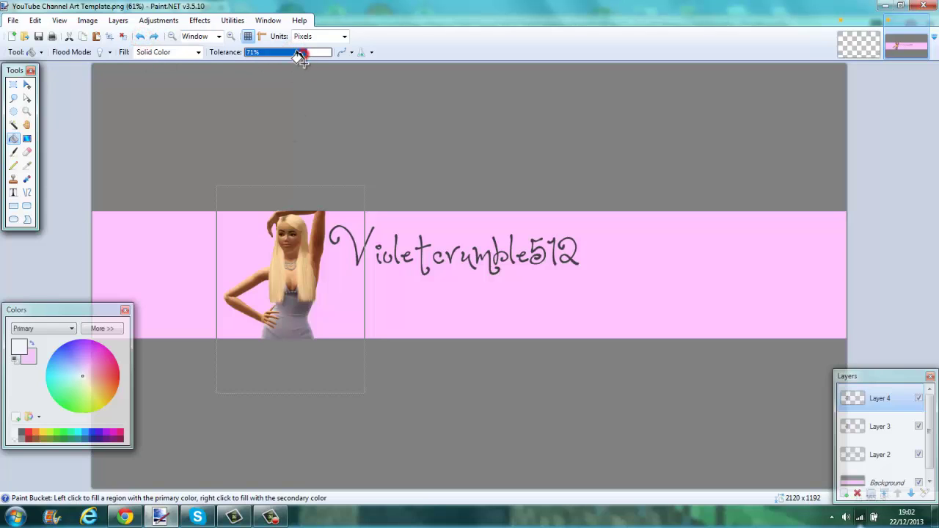
{"action": "left_click", "coordinate": [295, 264]}
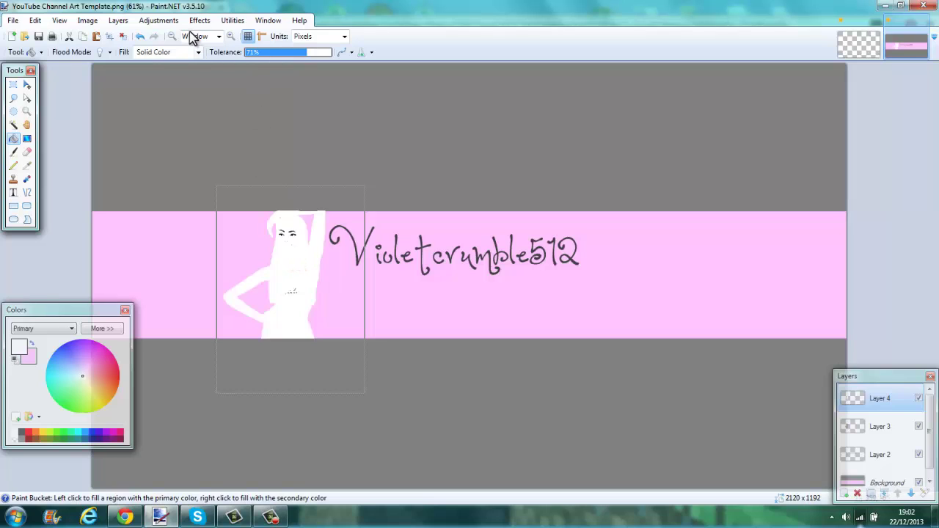
{"action": "left_click", "coordinate": [141, 36]}
- Fill the duplicated Sim on Layer 4 with white at 82% tolerance
{"action": "left_click", "coordinate": [308, 52]}
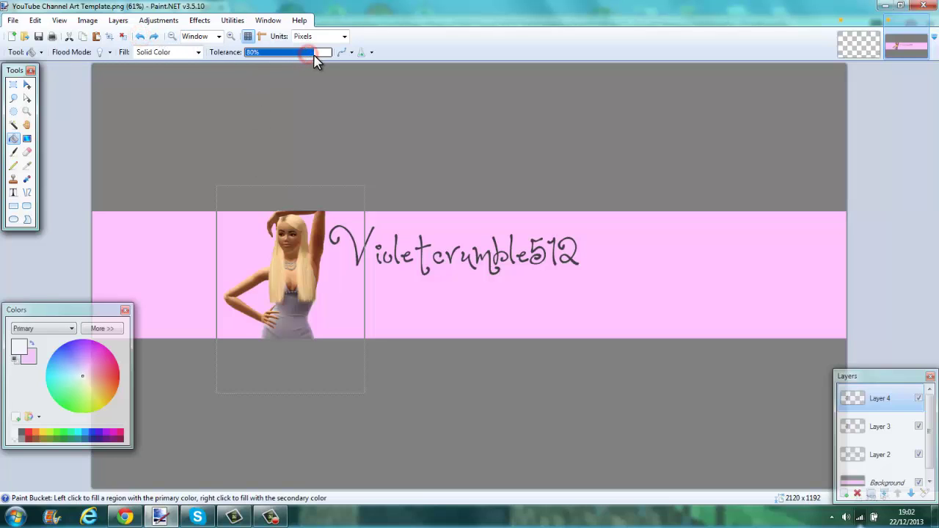
{"action": "left_click", "coordinate": [316, 52]}
{"action": "left_click", "coordinate": [297, 271]}
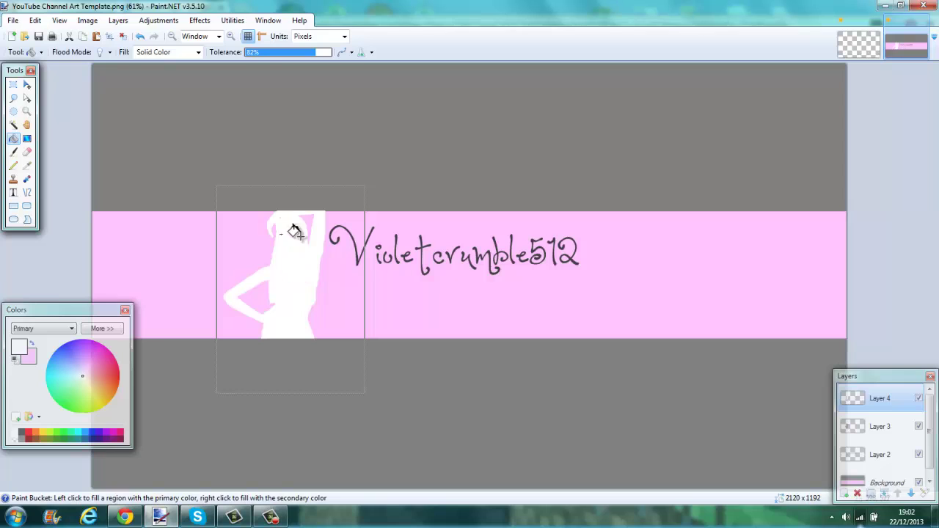
- Apply a Gaussian Blur and a Glow effect to the white Sim silhouette on Layer 4
{"action": "left_click", "coordinate": [199, 19]}
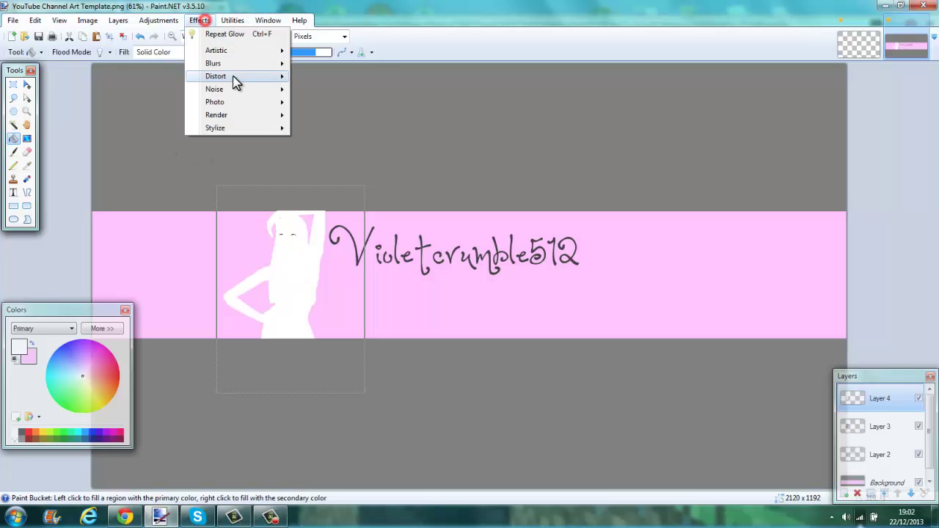
{"action": "left_click", "coordinate": [231, 65]}
{"action": "left_click", "coordinate": [325, 77]}
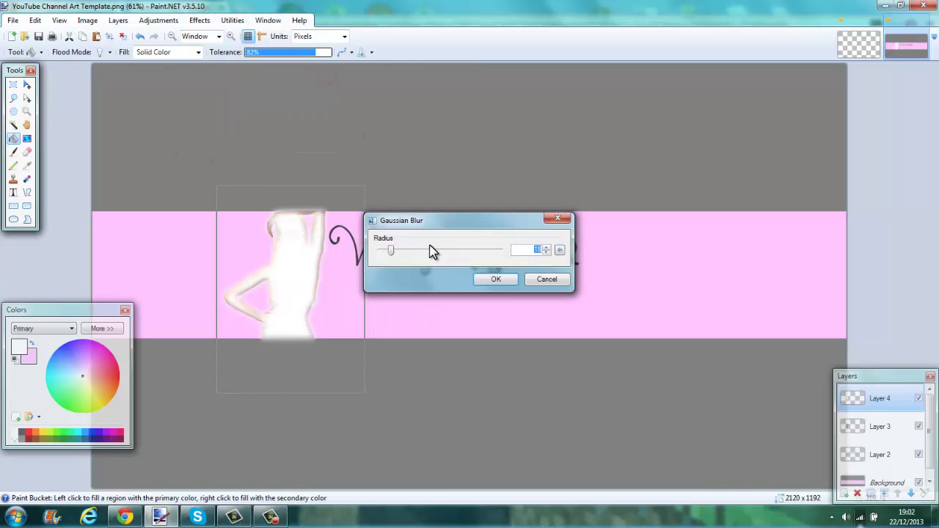
{"action": "left_click", "coordinate": [492, 280]}
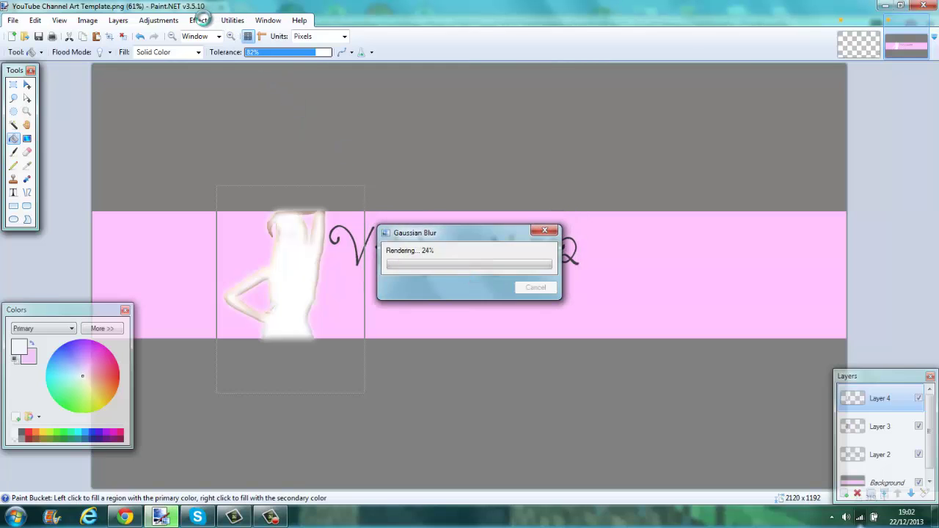
{"action": "left_click", "coordinate": [199, 19]}
{"action": "left_click", "coordinate": [241, 103]}
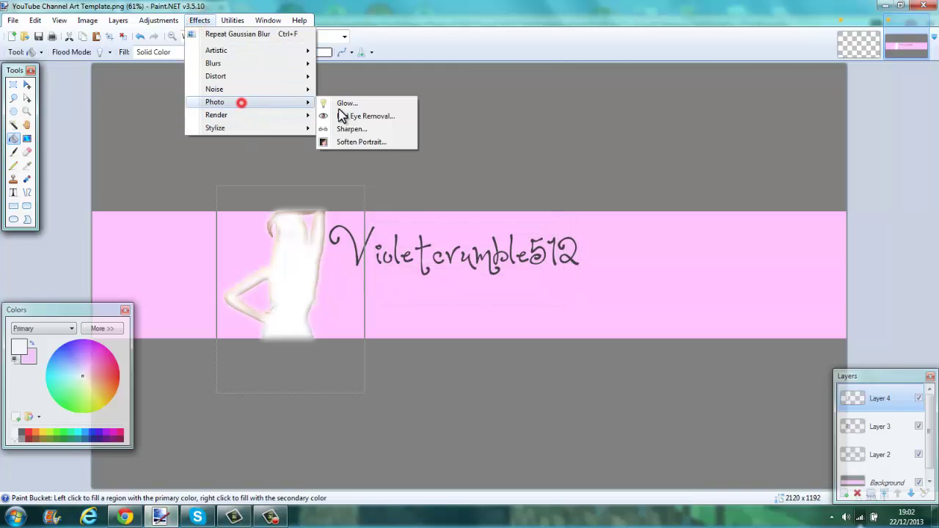
{"action": "left_click", "coordinate": [379, 101]}
{"action": "left_click", "coordinate": [484, 308]}
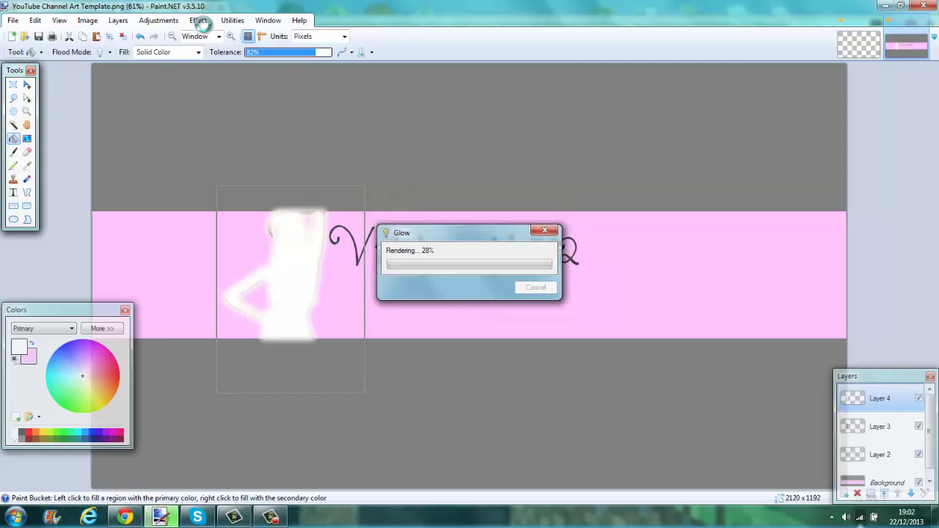
- Strengthen the white silhouette's soft edge with a second Gaussian Blur and a second Glow
{"action": "left_click", "coordinate": [199, 19]}
{"action": "left_click", "coordinate": [237, 63]}
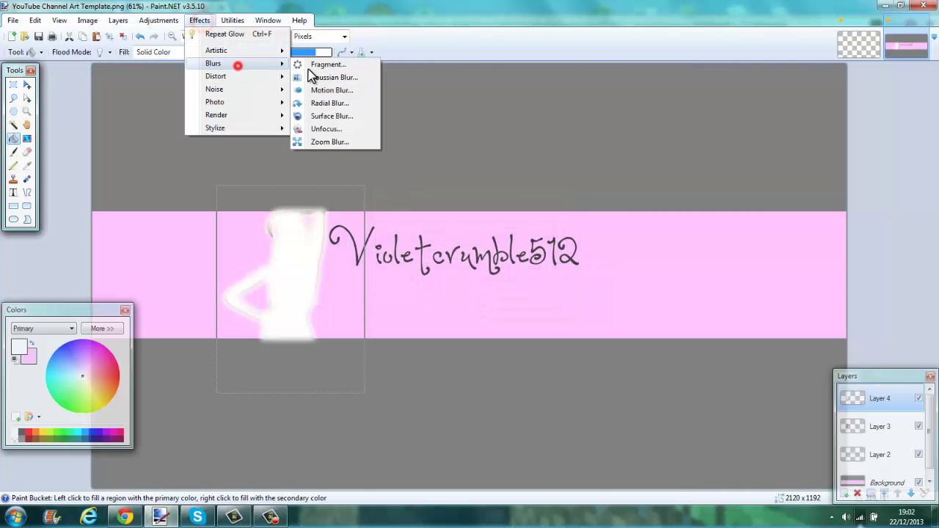
{"action": "left_click", "coordinate": [325, 79]}
{"action": "left_click", "coordinate": [495, 279]}
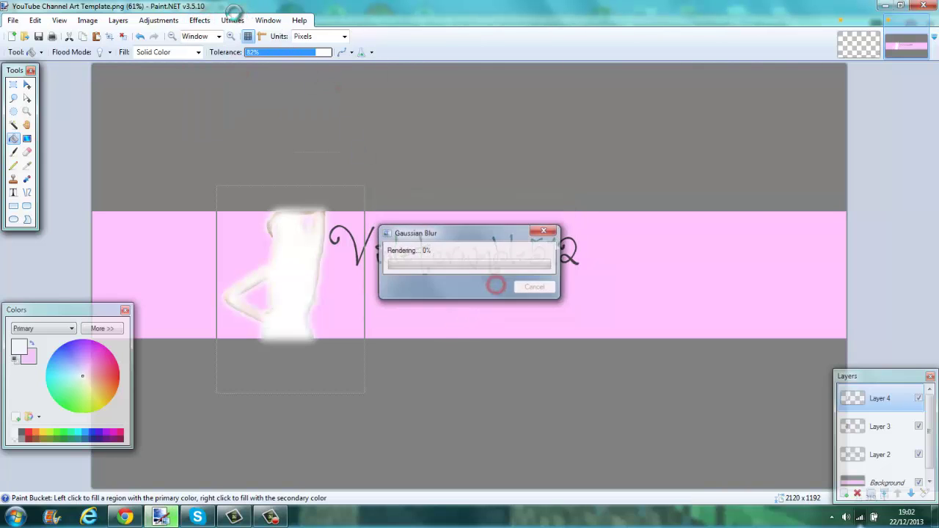
{"action": "left_click", "coordinate": [200, 20]}
{"action": "left_click", "coordinate": [230, 102]}
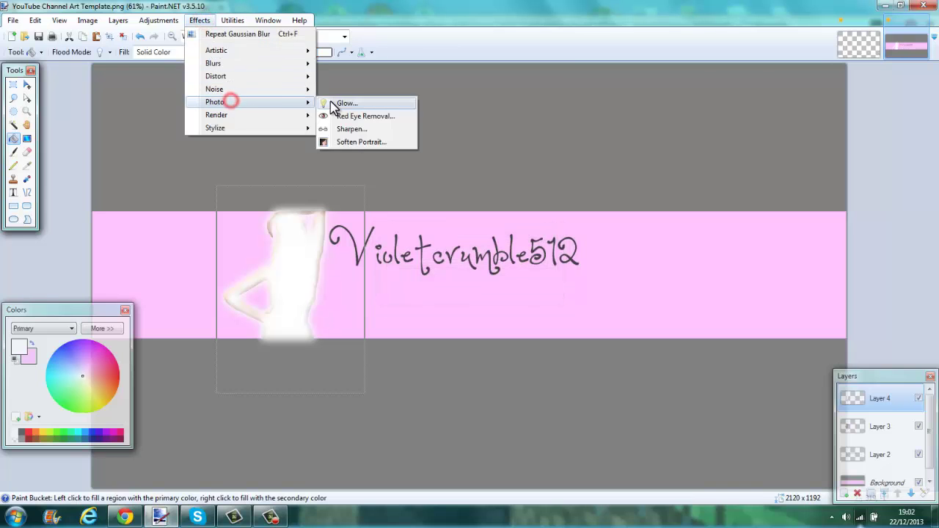
{"action": "left_click", "coordinate": [336, 103]}
{"action": "left_click", "coordinate": [491, 308]}
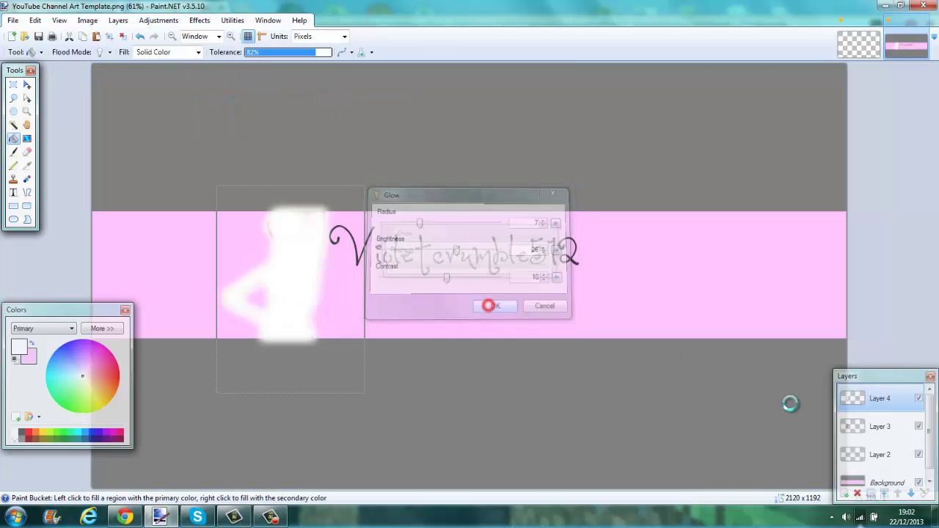
- Move Layer 4 below Layer 3 and delete the white glow spilling above and below the pink banner
{"action": "left_click", "coordinate": [910, 492]}
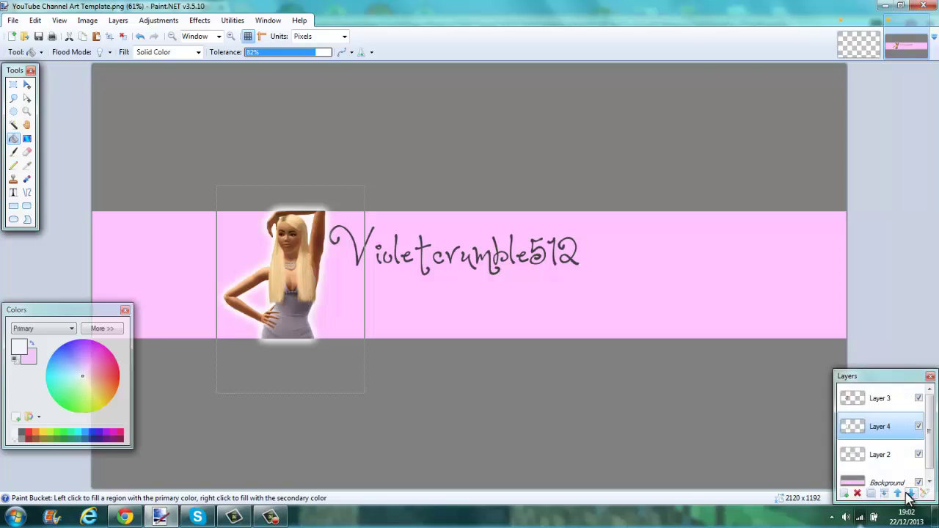
{"action": "left_click", "coordinate": [13, 85]}
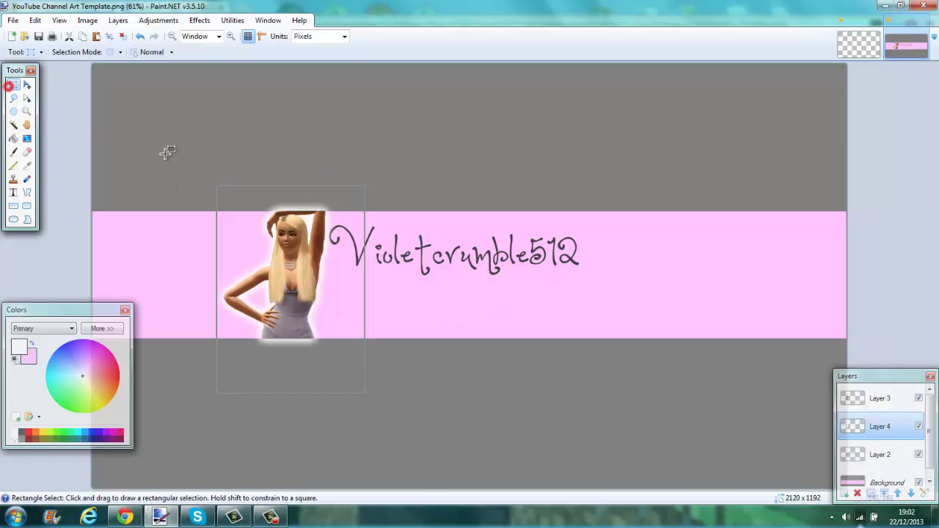
{"action": "left_click", "coordinate": [349, 183]}
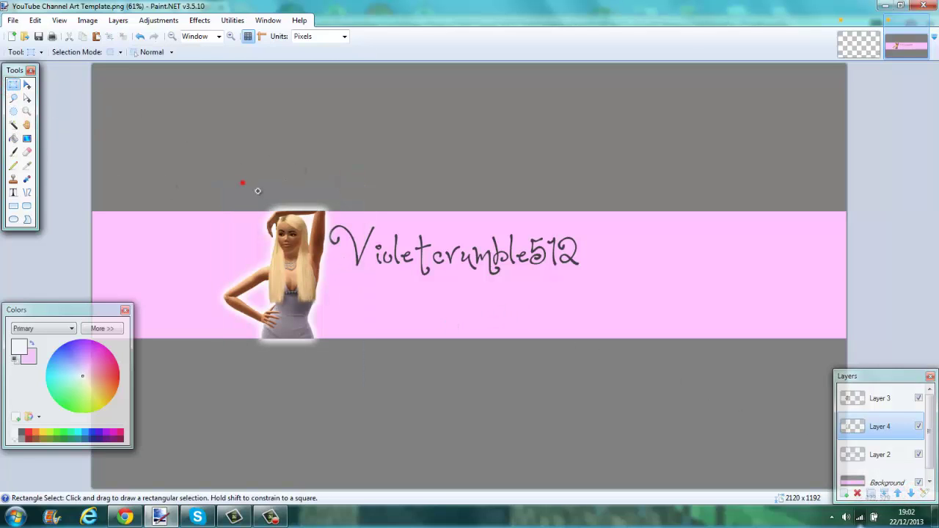
{"action": "left_click_drag", "start_coordinate": [242, 182], "coordinate": [367, 211]}
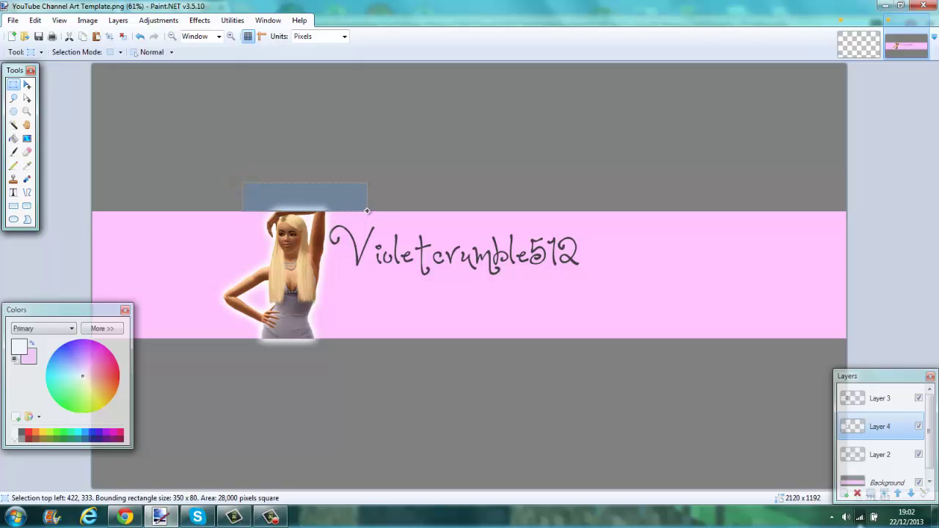
{"action": "left_click", "coordinate": [305, 326]}
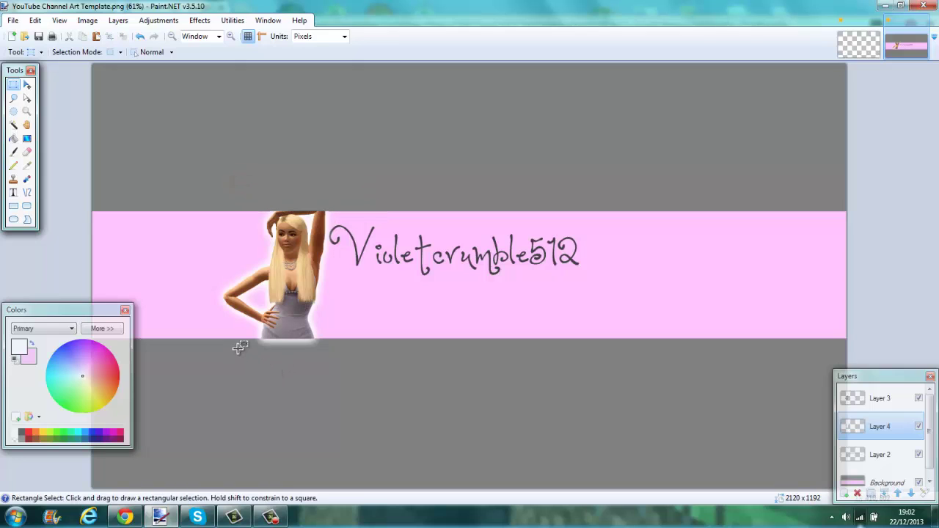
{"action": "left_click_drag", "start_coordinate": [243, 356], "coordinate": [328, 339]}
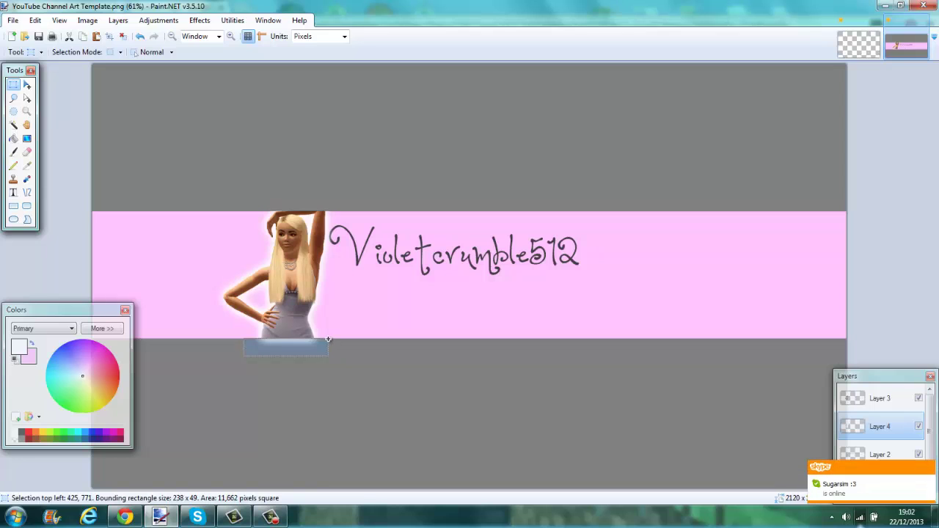
{"action": "left_click", "coordinate": [371, 357]}
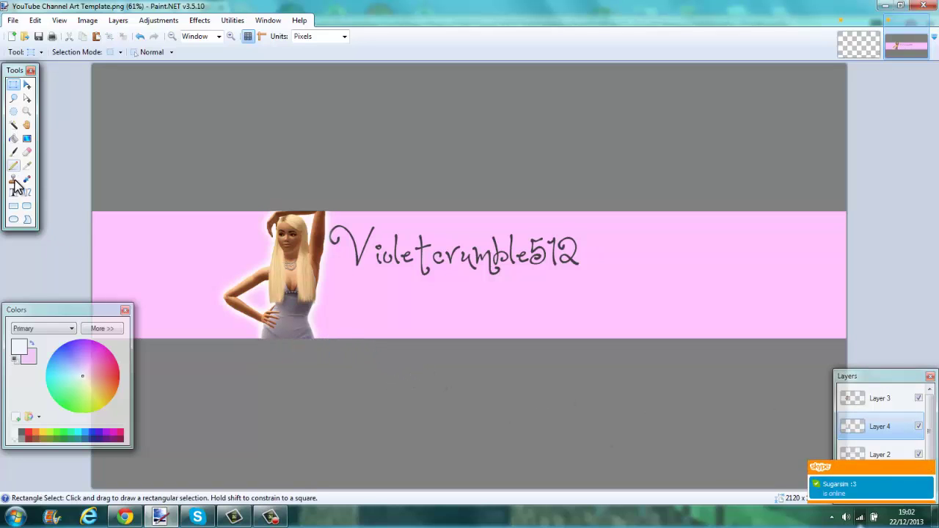
- Choose the Daisy Mae font for the Text tool and start a text line below the channel name
{"action": "left_click", "coordinate": [13, 192]}
{"action": "left_click", "coordinate": [147, 52]}
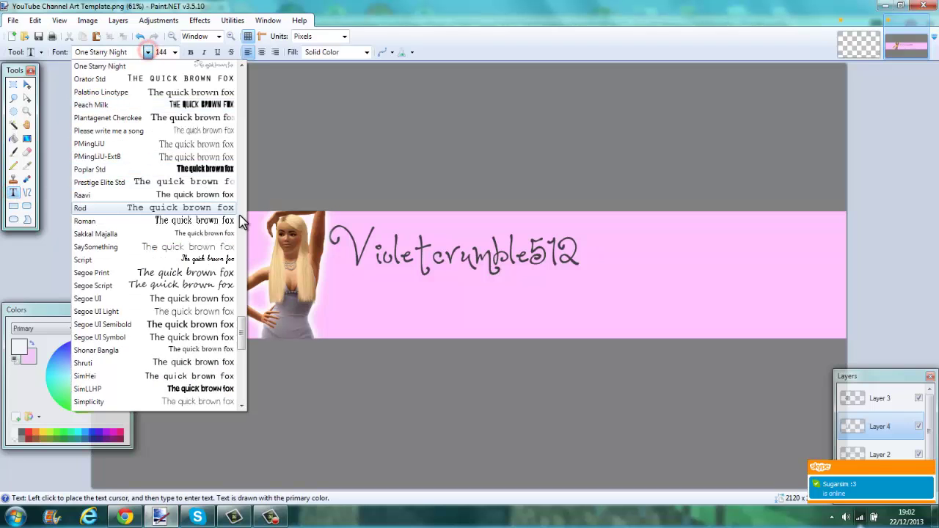
{"action": "left_click_drag", "start_coordinate": [242, 330], "coordinate": [242, 147]}
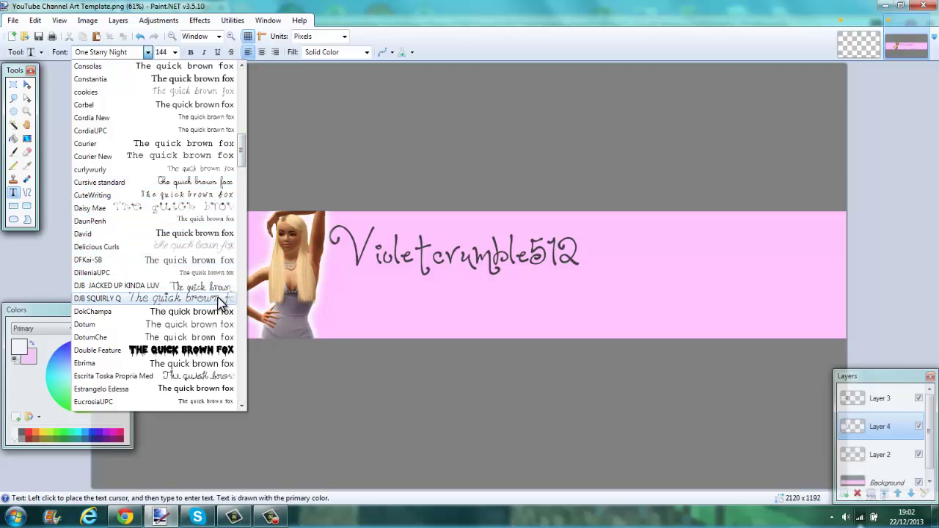
{"action": "left_click", "coordinate": [216, 208]}
{"action": "left_click", "coordinate": [355, 291]}
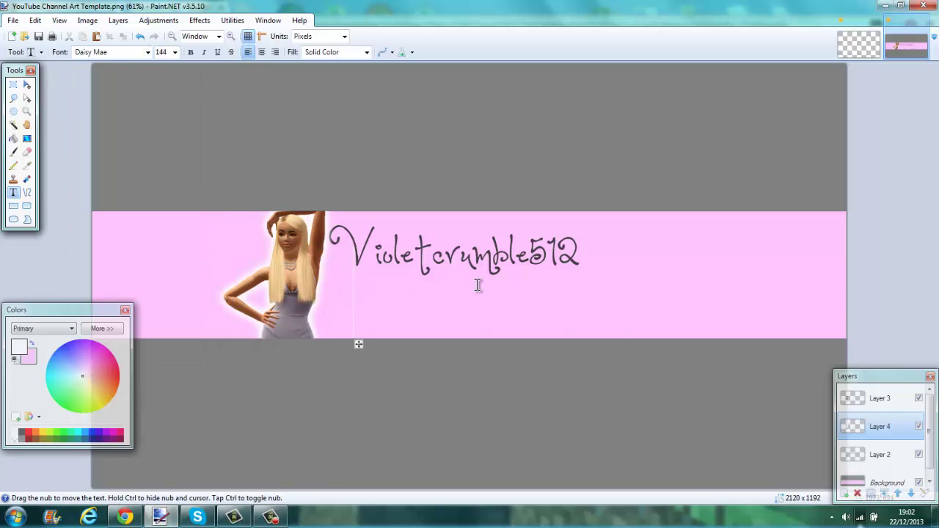
{"action": "type", "text": "Violetcrumble512"}
{"action": "key", "text": "ctrl+z"}
- Write "Everything Sims!" in purple at size 48 and shift it left to line up under the channel name
{"action": "left_click", "coordinate": [90, 375]}
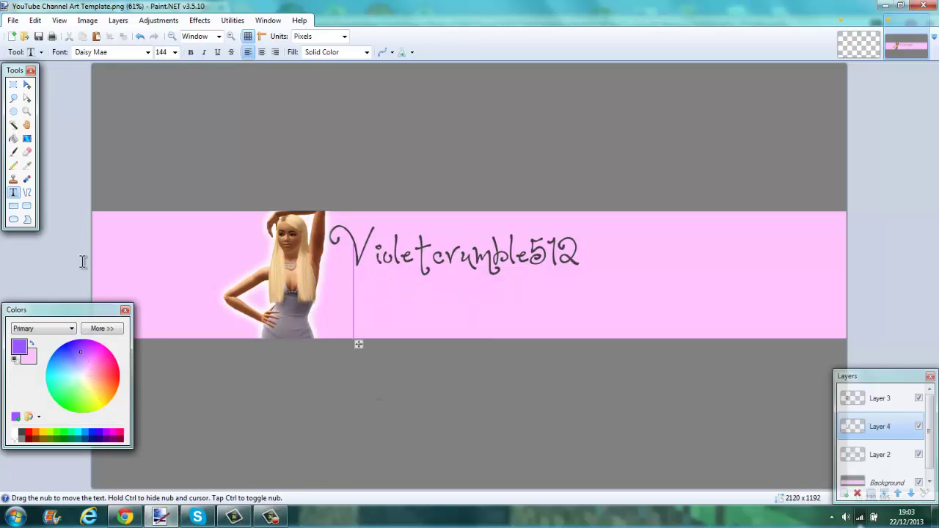
{"action": "left_click", "coordinate": [174, 52]}
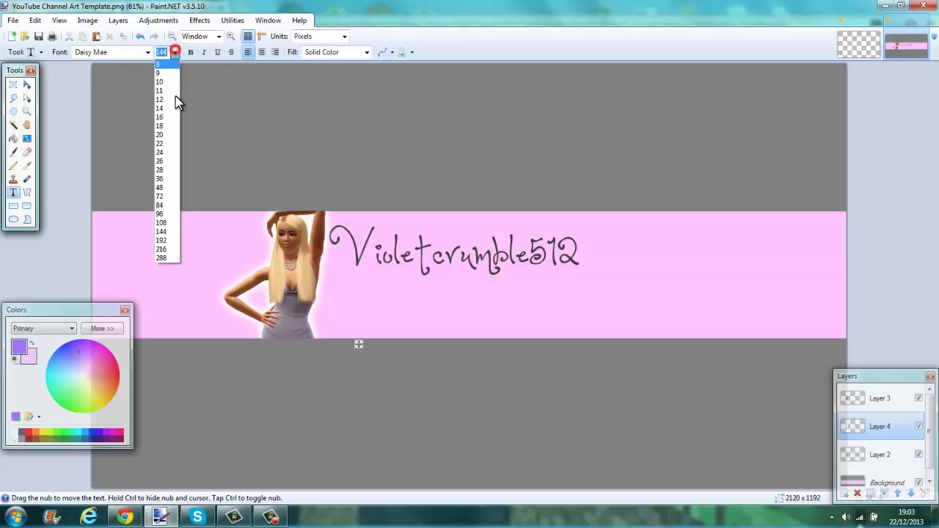
{"action": "left_click", "coordinate": [175, 152]}
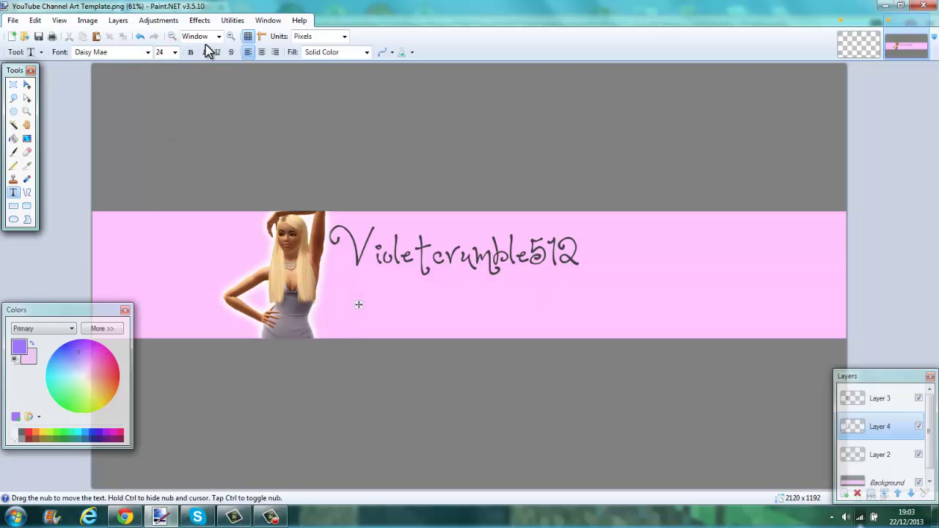
{"action": "left_click", "coordinate": [175, 52]}
{"action": "left_click", "coordinate": [174, 191]}
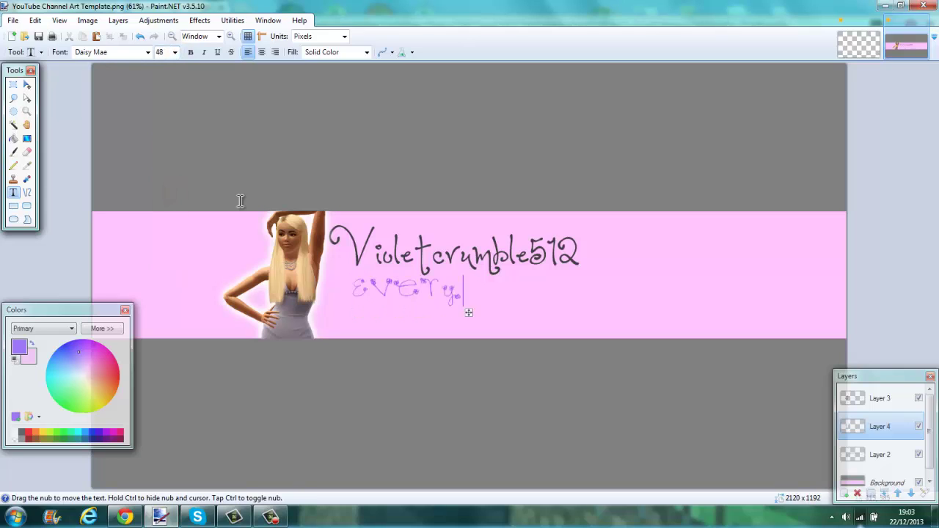
{"action": "type", "text": "hing Sims!"}
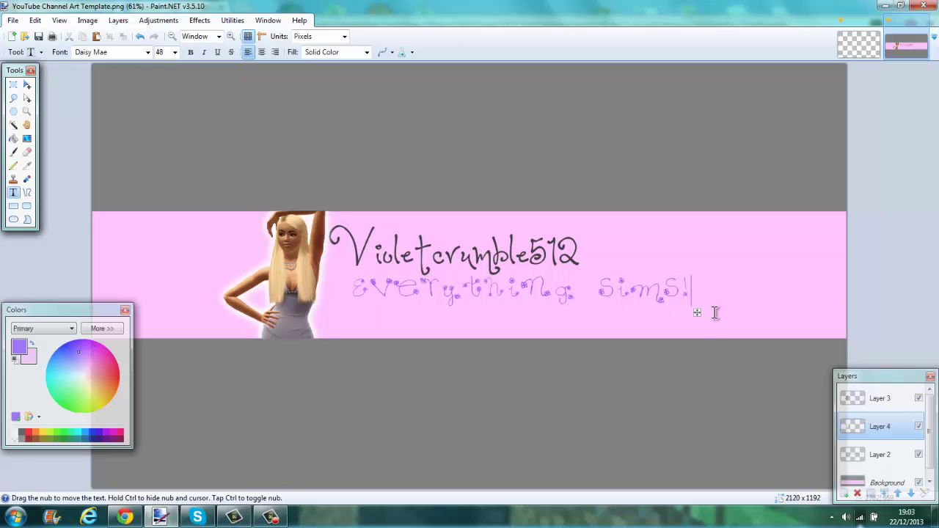
{"action": "left_click_drag", "start_coordinate": [698, 316], "coordinate": [669, 315]}
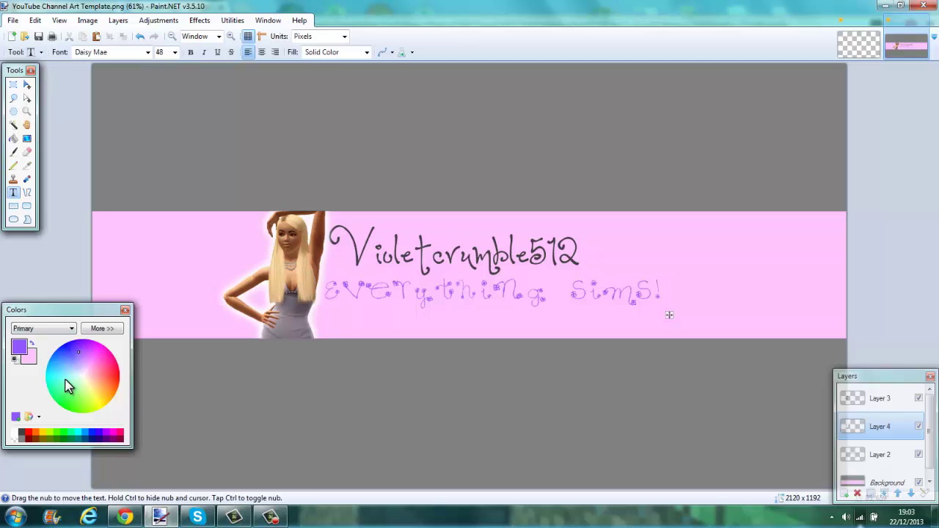
- Make the "Everything Sims!" tagline bold and italic and recolour it light purple
{"action": "left_click_drag", "start_coordinate": [66, 386], "coordinate": [126, 377]}
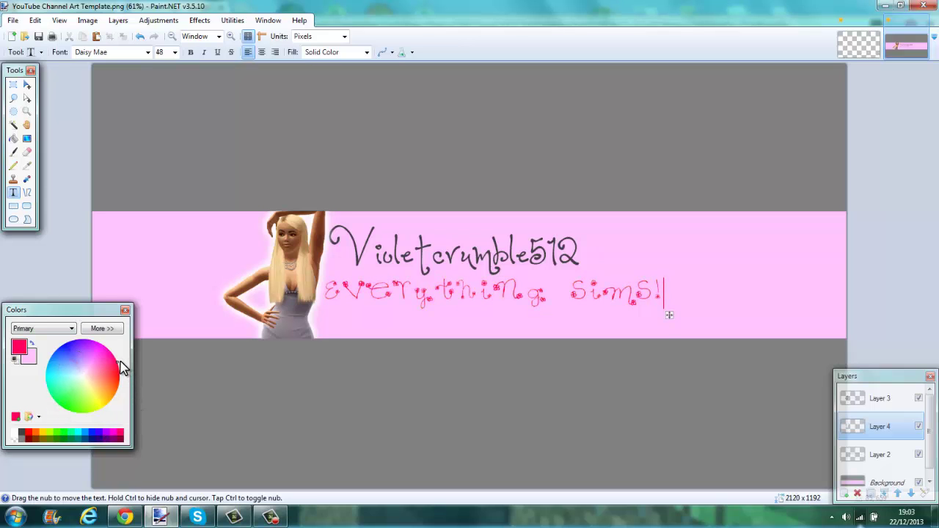
{"action": "left_click", "coordinate": [190, 52]}
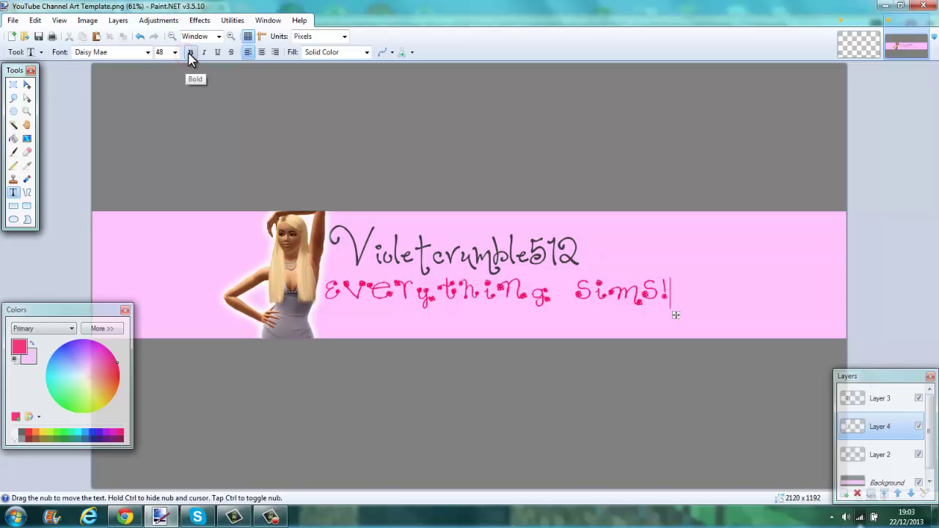
{"action": "left_click", "coordinate": [189, 53]}
{"action": "left_click", "coordinate": [204, 53]}
{"action": "left_click", "coordinate": [190, 52]}
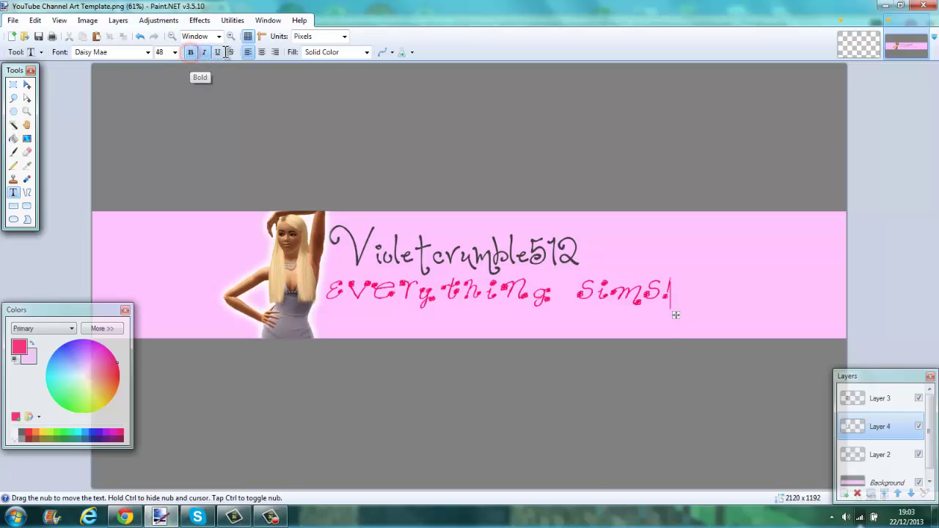
{"action": "left_click", "coordinate": [106, 359]}
{"action": "left_click_drag", "start_coordinate": [96, 346], "coordinate": [81, 363]}
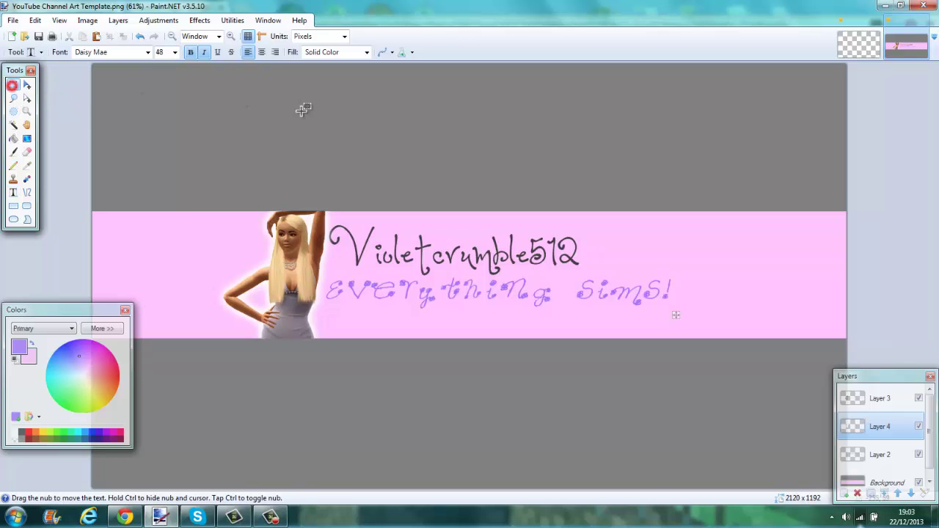
{"action": "left_click", "coordinate": [12, 85]}
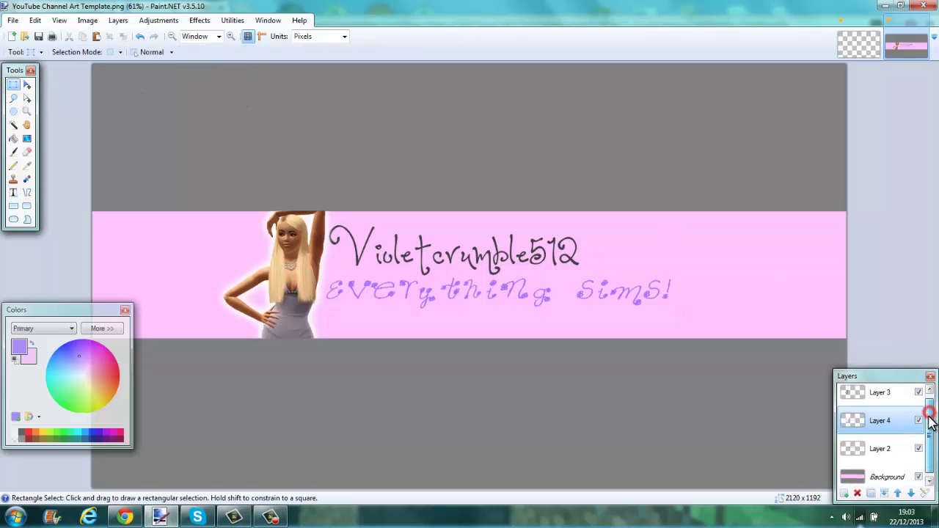
- Save the banner as a PNG named "Channeelll art" with auto-detected bit depth, flattening its layers
{"action": "left_click", "coordinate": [12, 20]}
{"action": "left_click", "coordinate": [60, 115]}
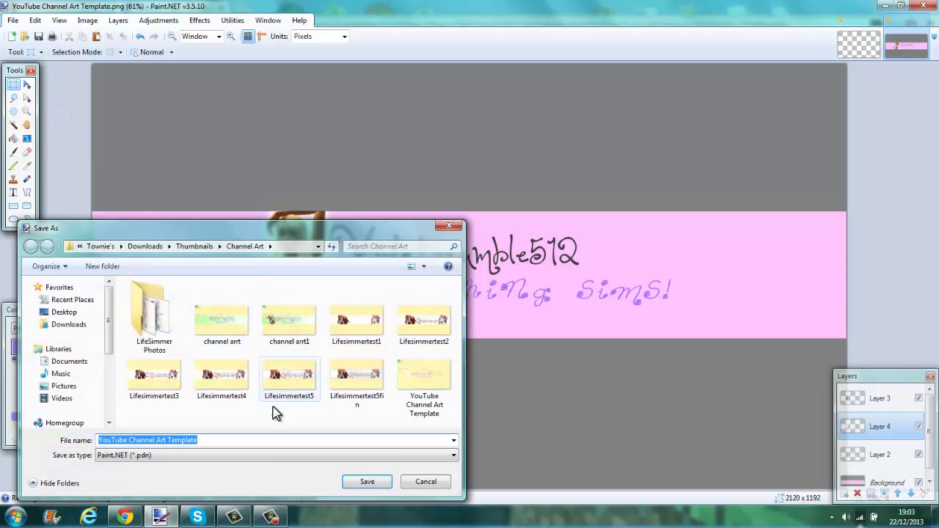
{"action": "key", "text": "BackSpace"}
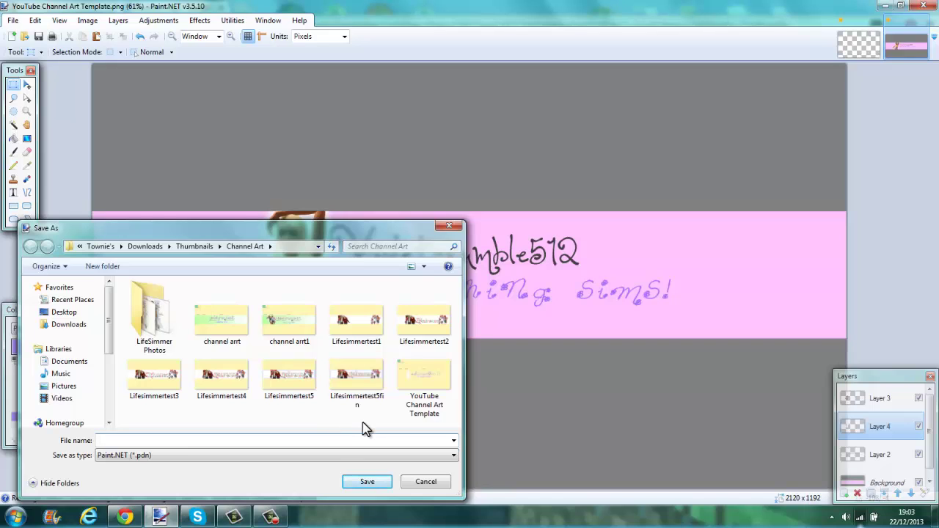
{"action": "type", "text": "Channeelll art"}
{"action": "left_click", "coordinate": [358, 456]}
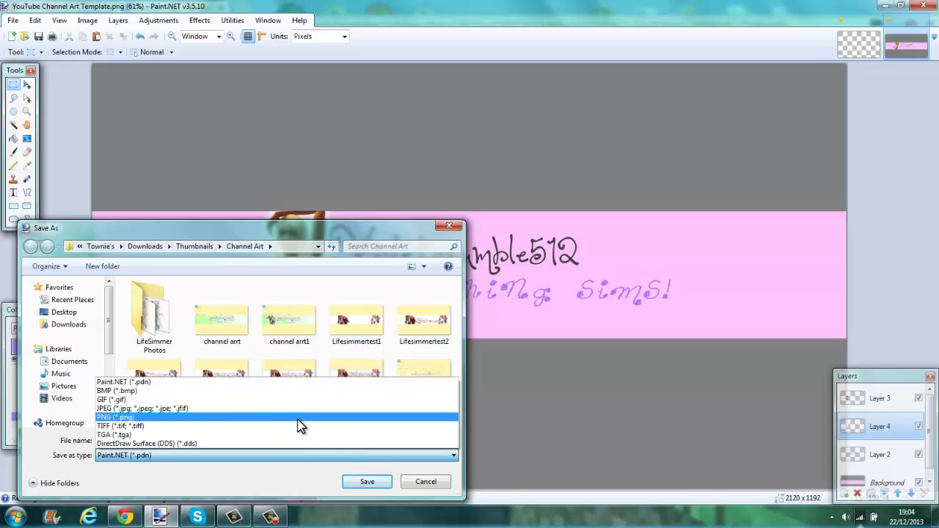
{"action": "left_click", "coordinate": [300, 425]}
{"action": "left_click", "coordinate": [368, 487]}
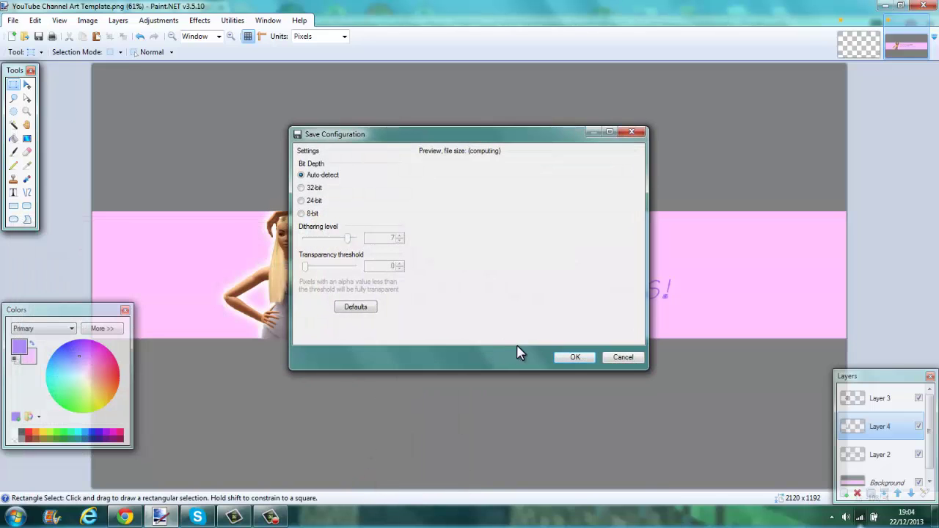
{"action": "left_click", "coordinate": [572, 356]}
{"action": "left_click", "coordinate": [507, 268]}
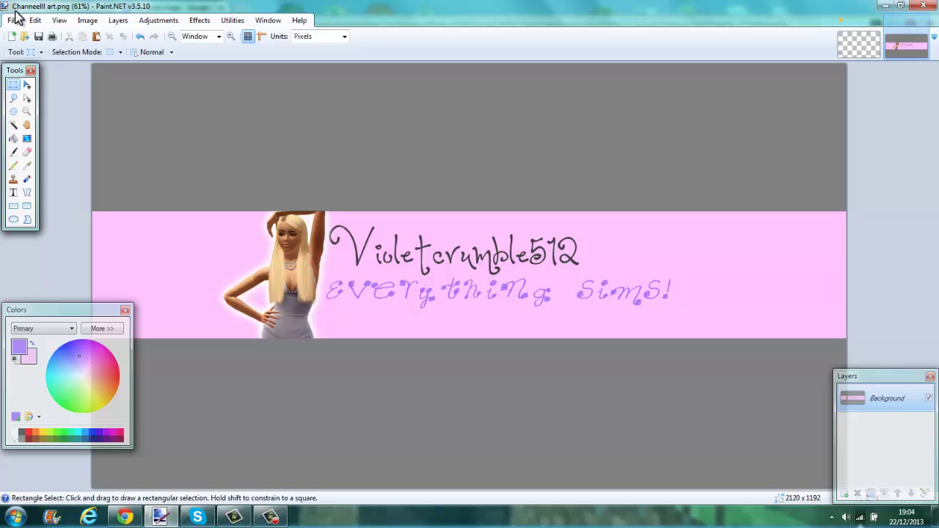
- Close Paint.NET, discarding the blank untitled image's unsaved changes, and return to the Chrome browser
{"action": "left_click", "coordinate": [874, 35]}
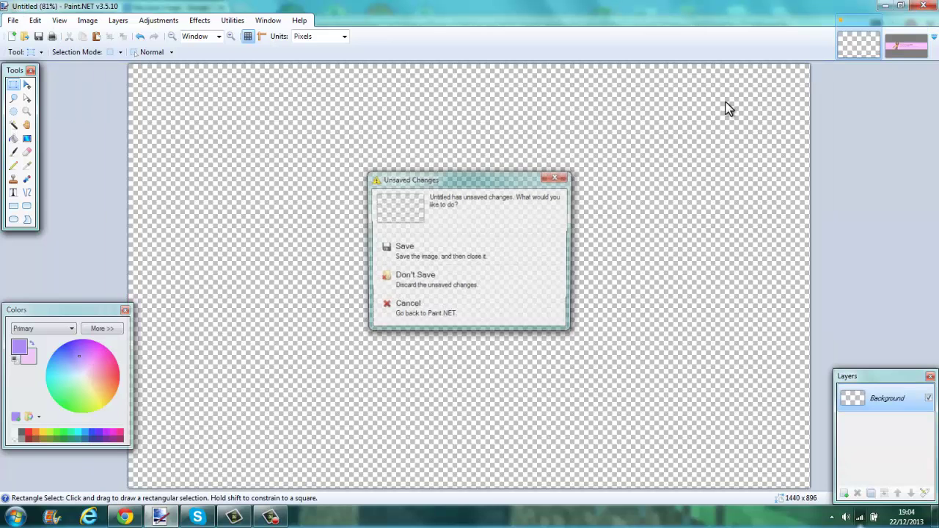
{"action": "left_click", "coordinate": [518, 283]}
{"action": "key", "text": "alt+Tab"}
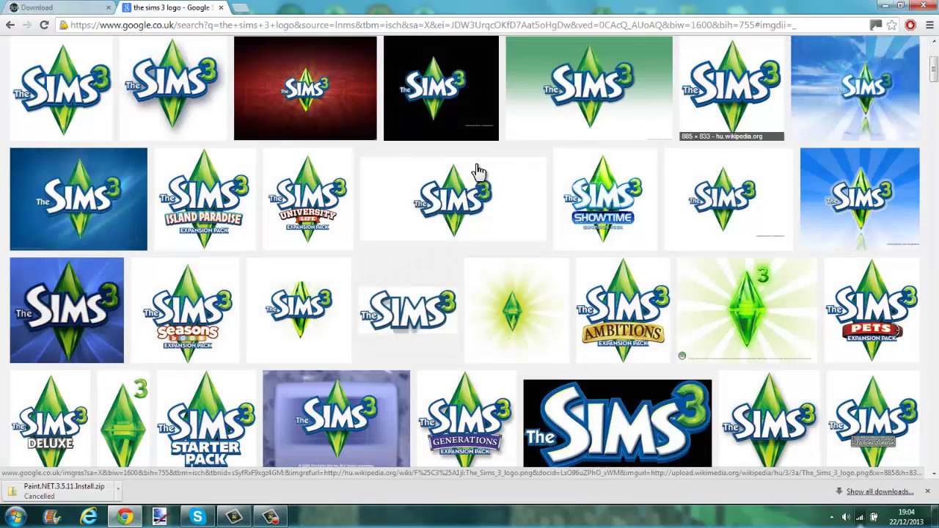
- Load youtube.com in a new browser tab
{"action": "left_click", "coordinate": [242, 7]}
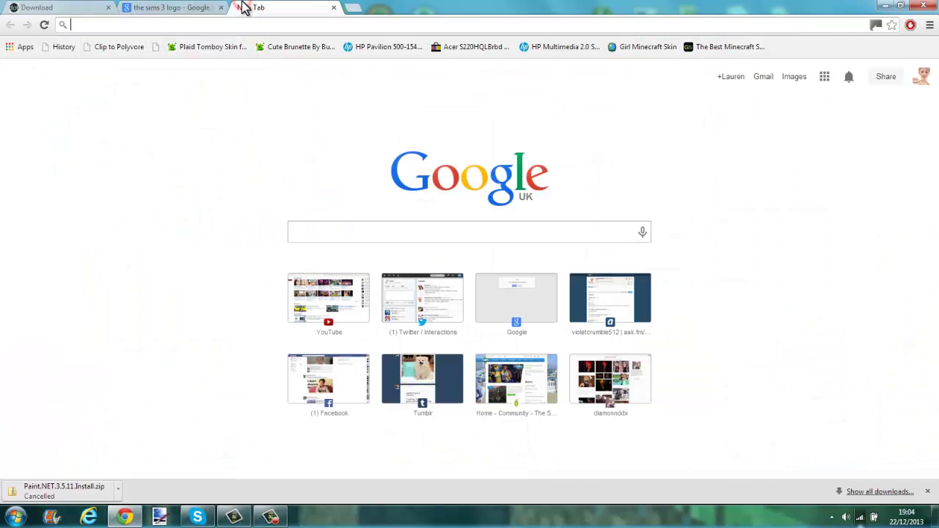
{"action": "type", "text": "youtube.com"}
{"action": "key", "text": "Return"}
{"action": "left_click", "coordinate": [73, 12]}
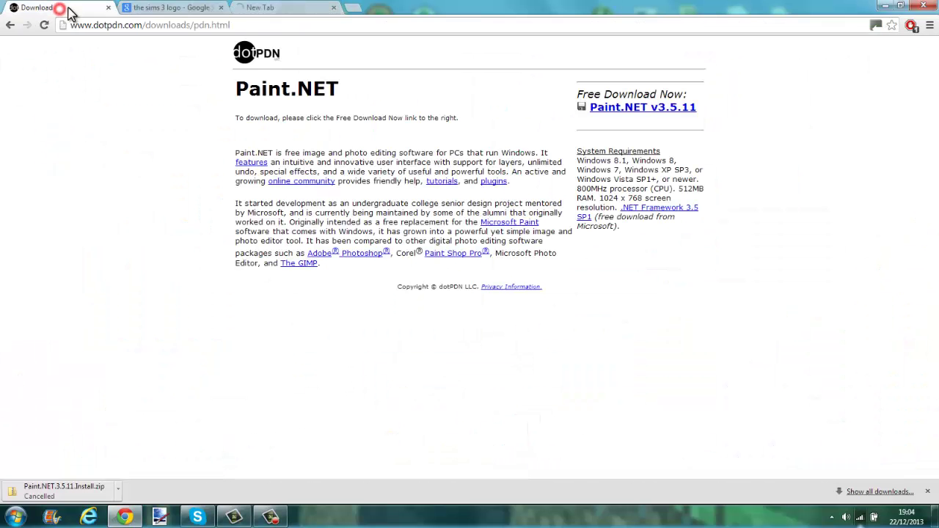
{"action": "left_click", "coordinate": [195, 7]}
{"action": "left_click", "coordinate": [285, 7]}
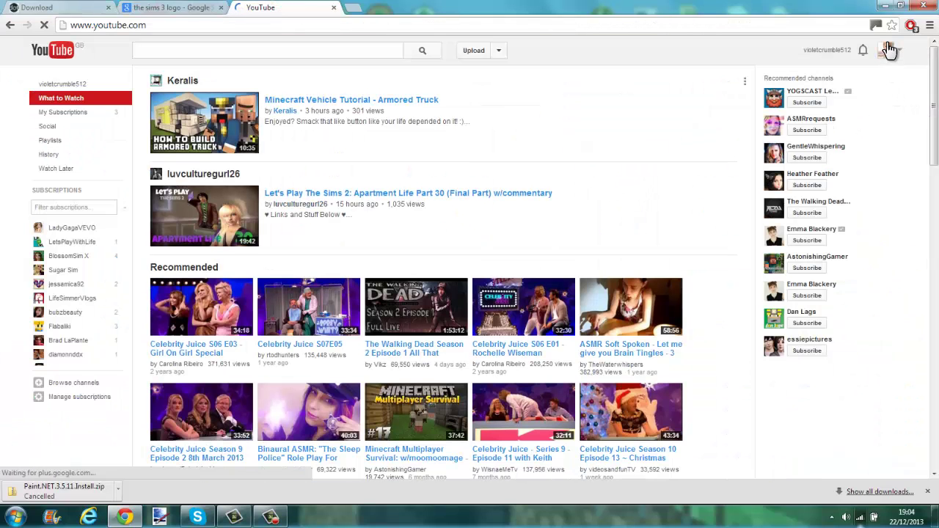
- Go to your own YouTube channel page and start editing its channel art
{"action": "left_click", "coordinate": [887, 47]}
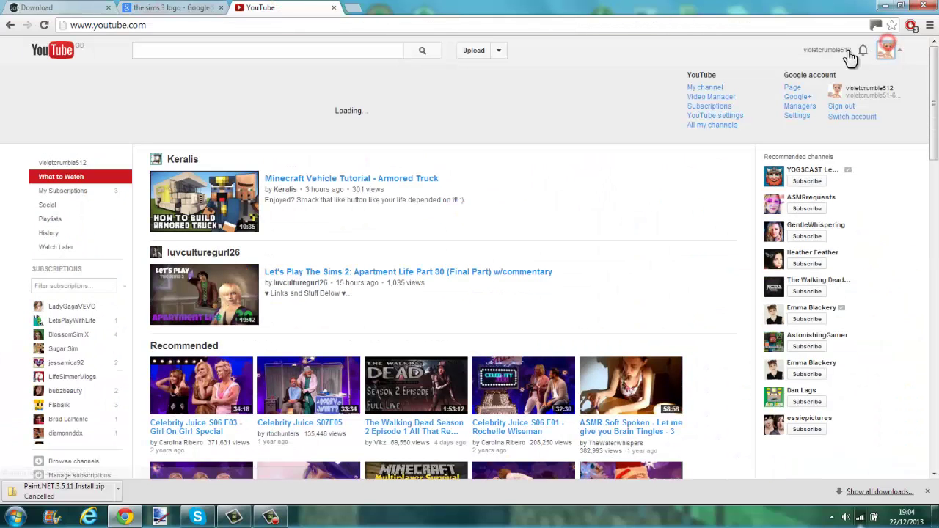
{"action": "left_click", "coordinate": [715, 90]}
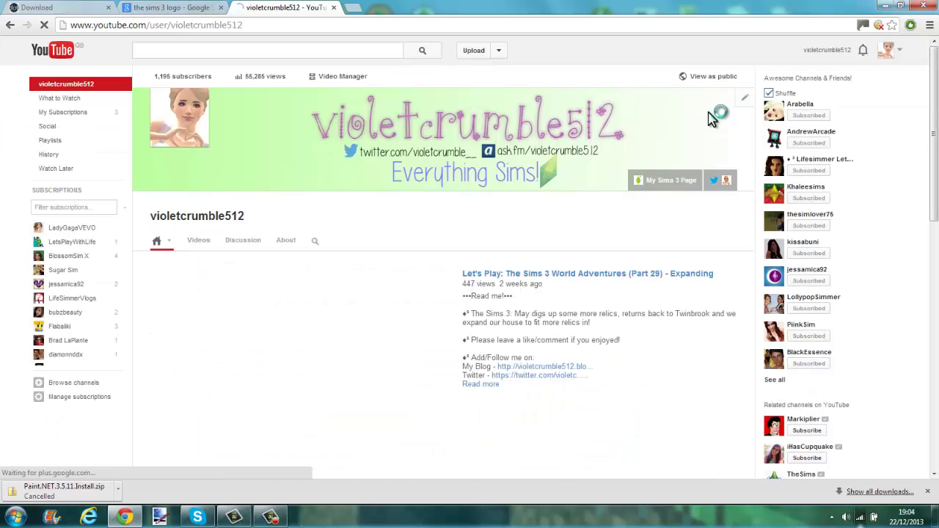
{"action": "left_click", "coordinate": [742, 98]}
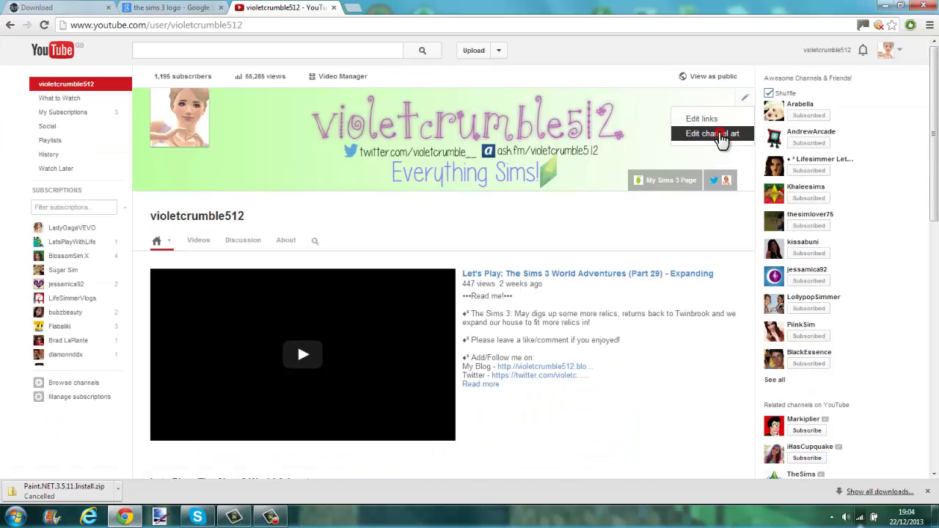
{"action": "left_click", "coordinate": [722, 139]}
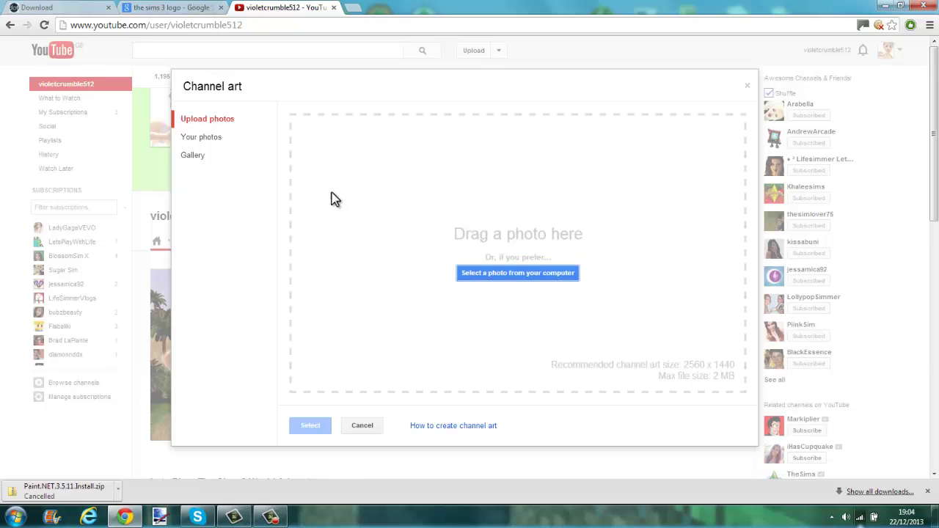
- Upload the "Channeelll art" image from the Channel Art folder inside Thumbnails and apply it as the channel art
{"action": "left_click", "coordinate": [478, 273]}
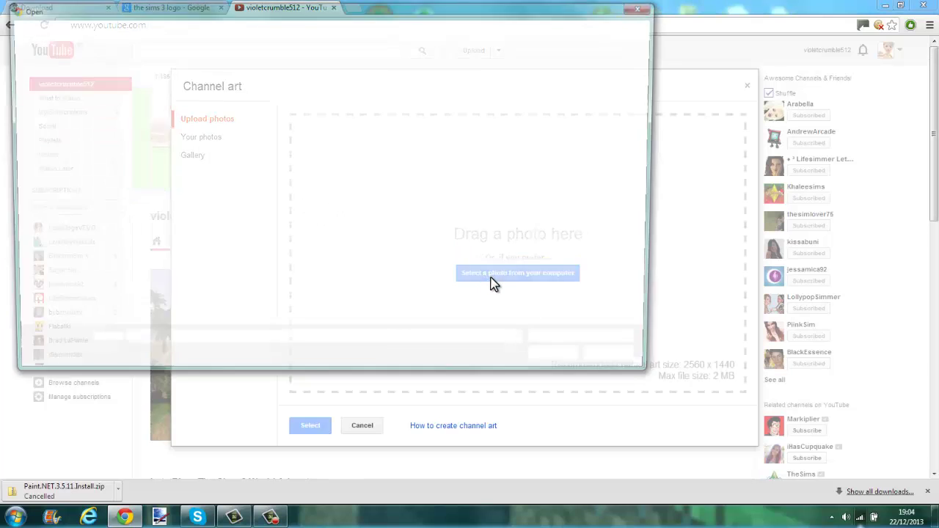
{"action": "double_click", "coordinate": [529, 110]}
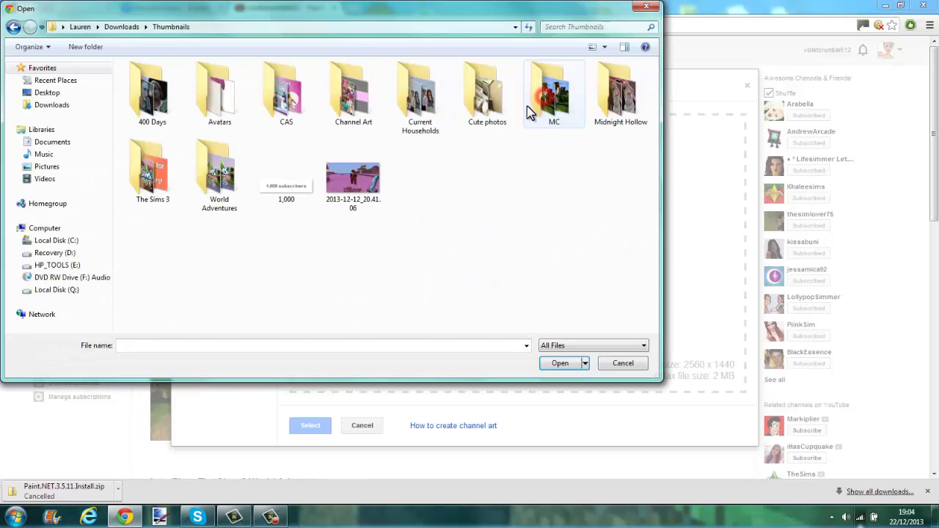
{"action": "double_click", "coordinate": [372, 118]}
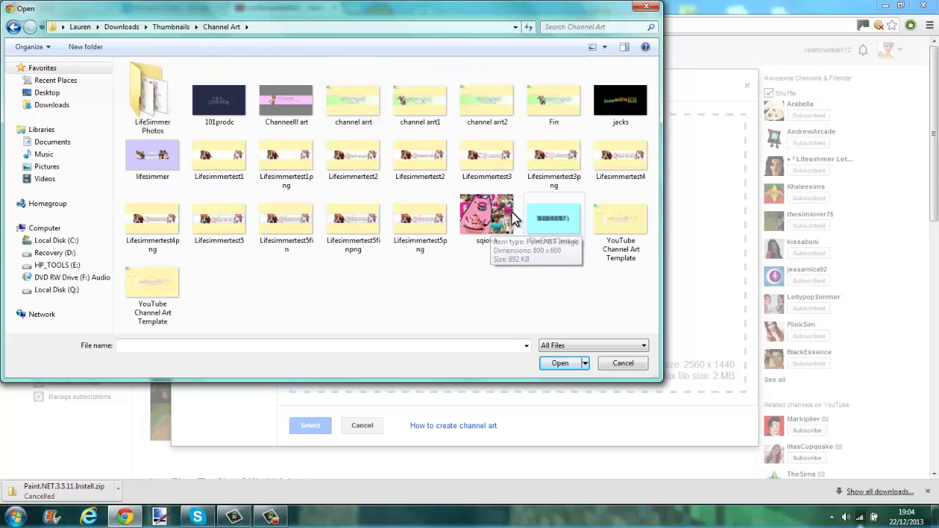
{"action": "double_click", "coordinate": [304, 101]}
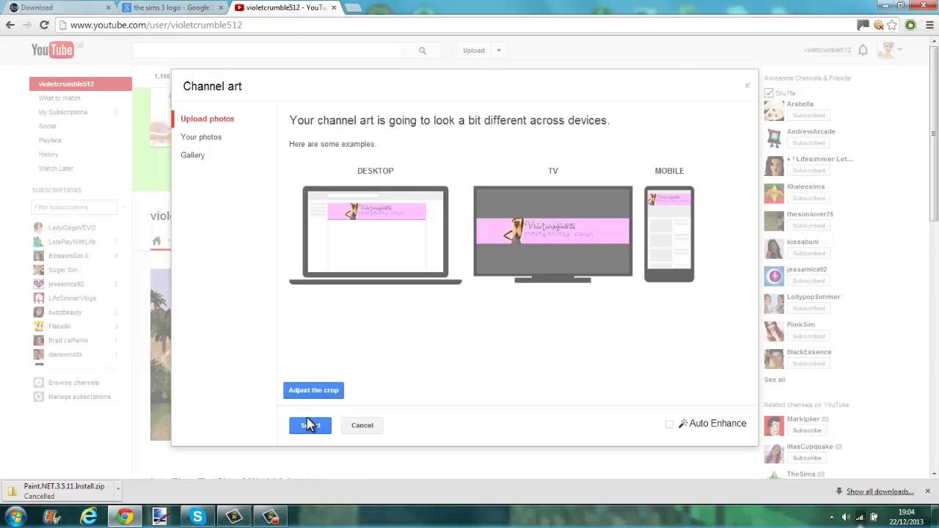
{"action": "left_click", "coordinate": [309, 427]}
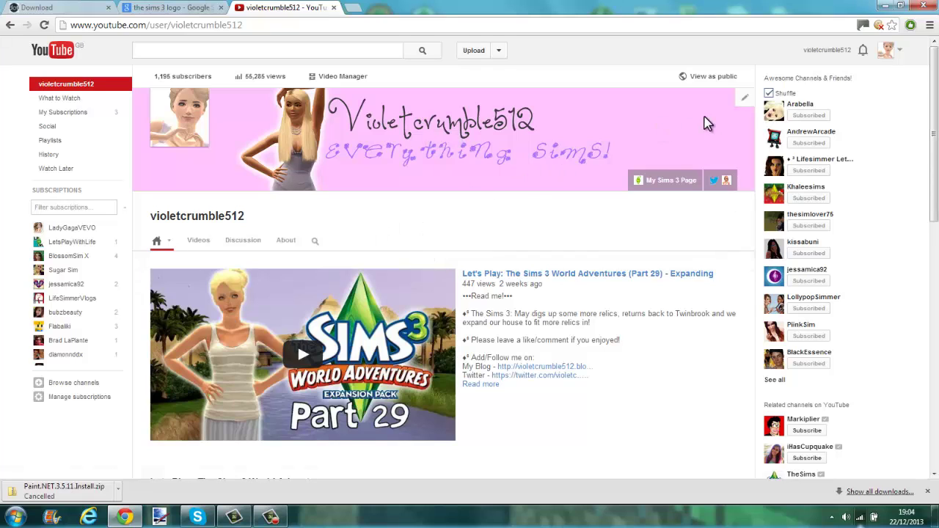
{"action": "left_click", "coordinate": [745, 98]}
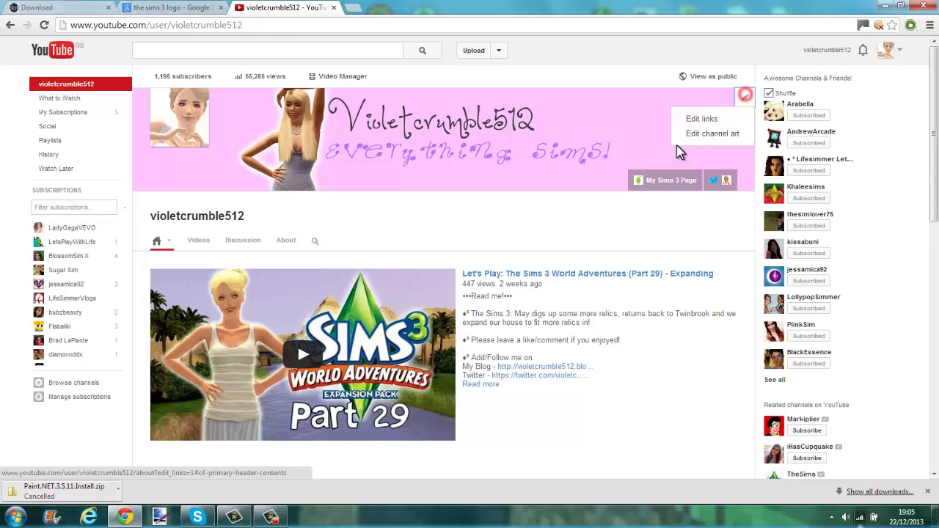
{"action": "left_click", "coordinate": [704, 136]}
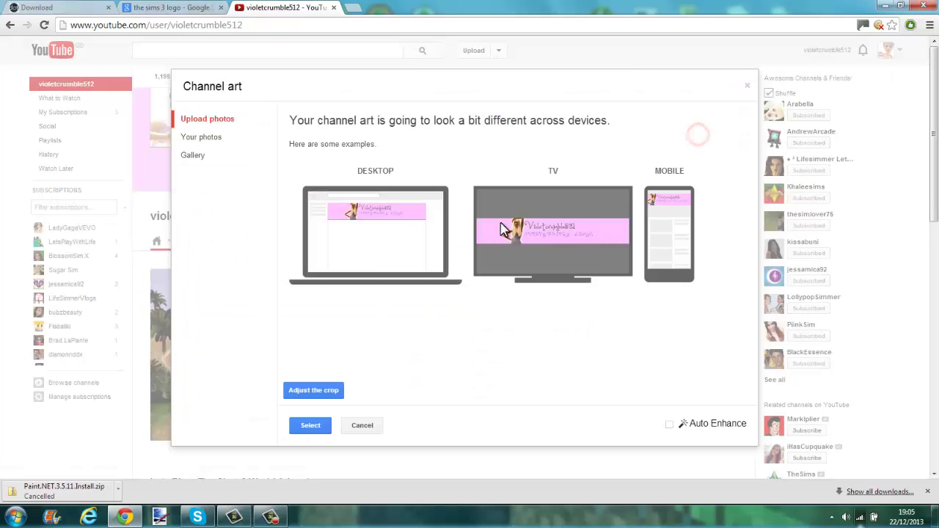
{"action": "left_click", "coordinate": [210, 139]}
{"action": "left_click", "coordinate": [208, 119]}
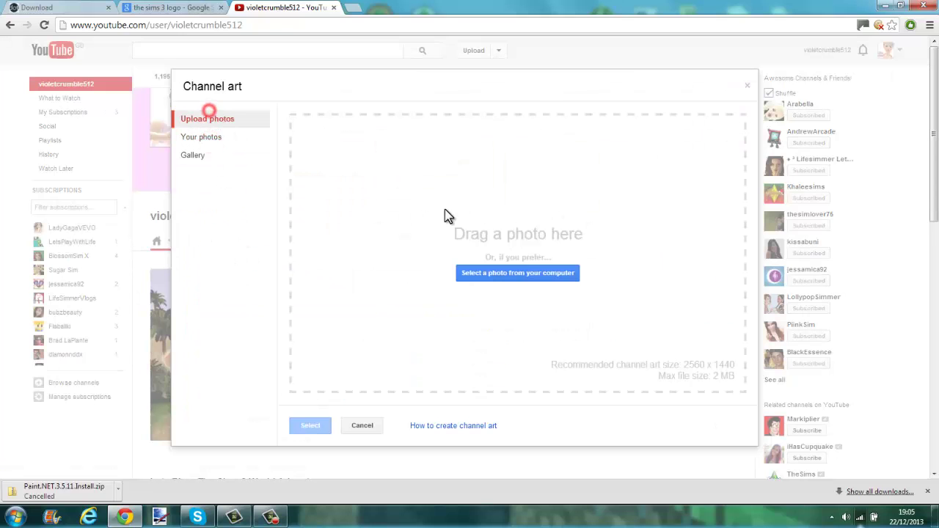
{"action": "left_click", "coordinate": [543, 278]}
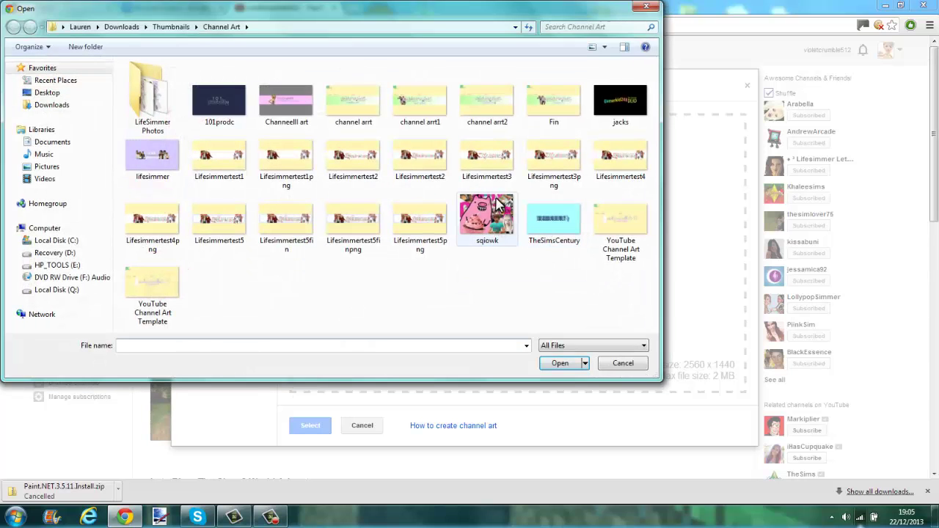
{"action": "double_click", "coordinate": [570, 108]}
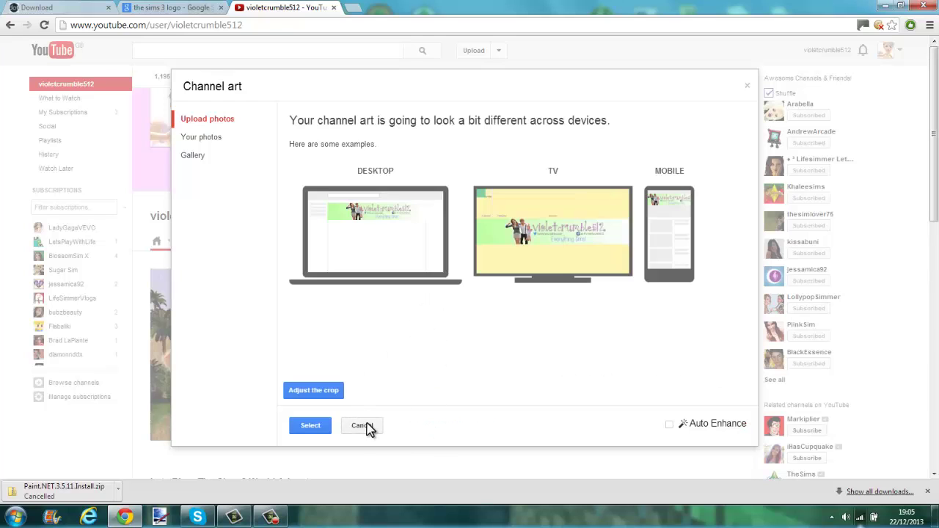
{"action": "left_click", "coordinate": [340, 428]}
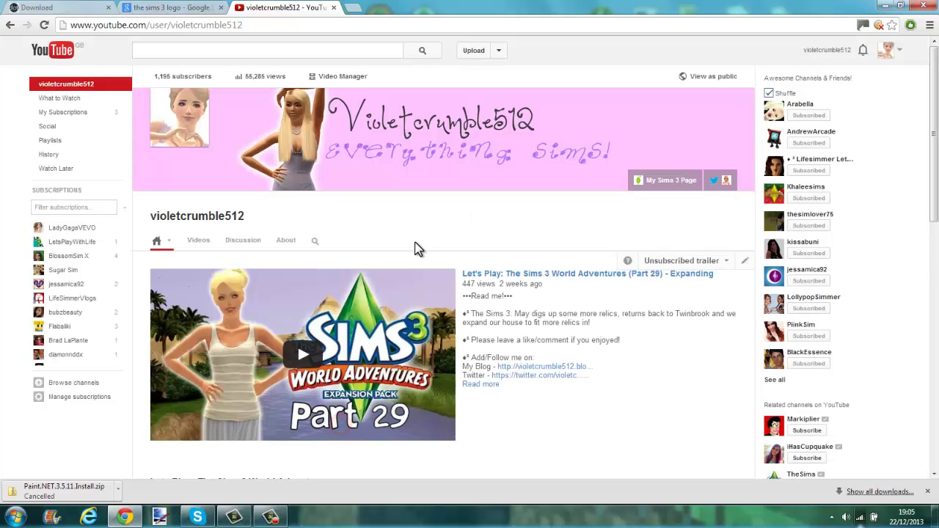
- Set the channel art back to the green banner without Sims from the YouTube Channel Art album in your photos
{"action": "left_click", "coordinate": [744, 97]}
{"action": "left_click", "coordinate": [708, 135]}
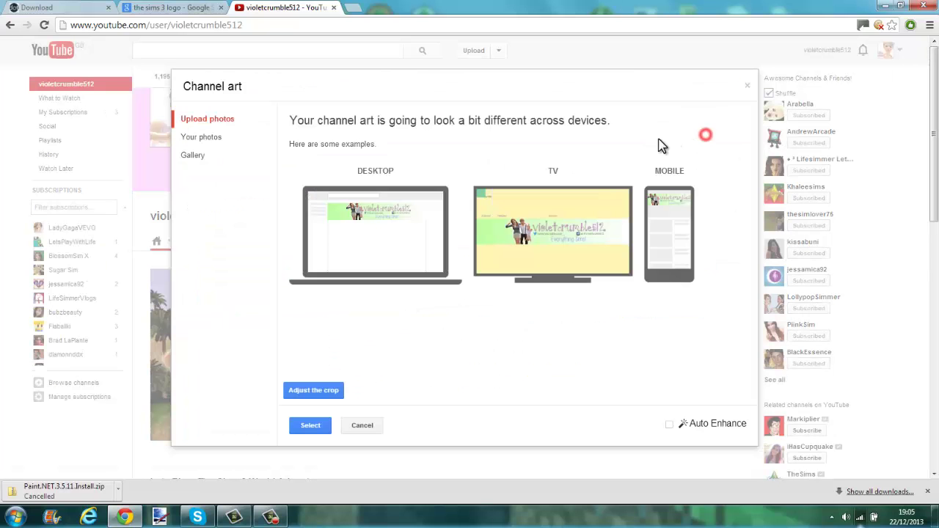
{"action": "left_click", "coordinate": [230, 155]}
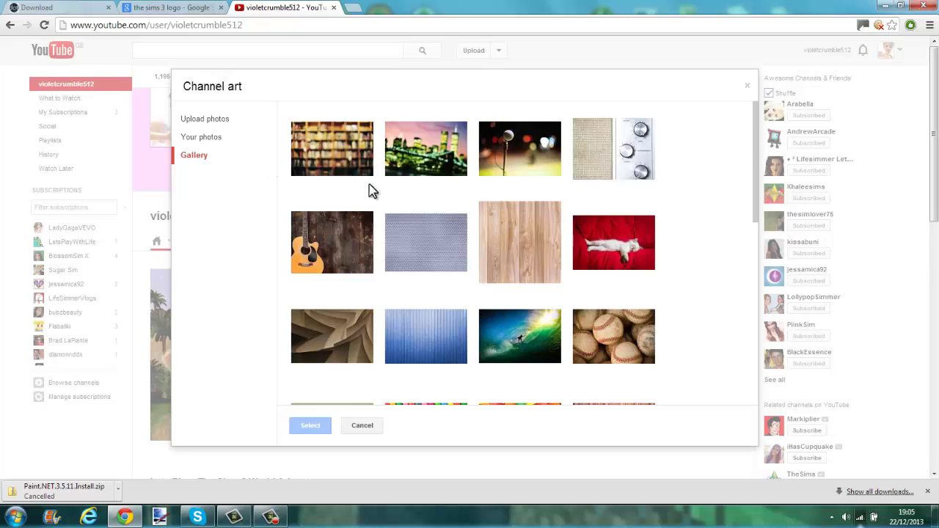
{"action": "left_click", "coordinate": [249, 143]}
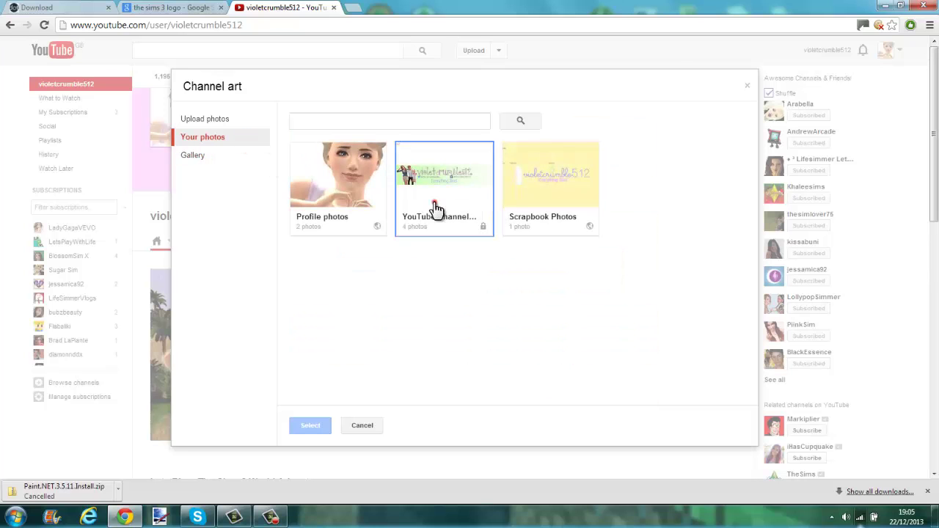
{"action": "left_click", "coordinate": [434, 206]}
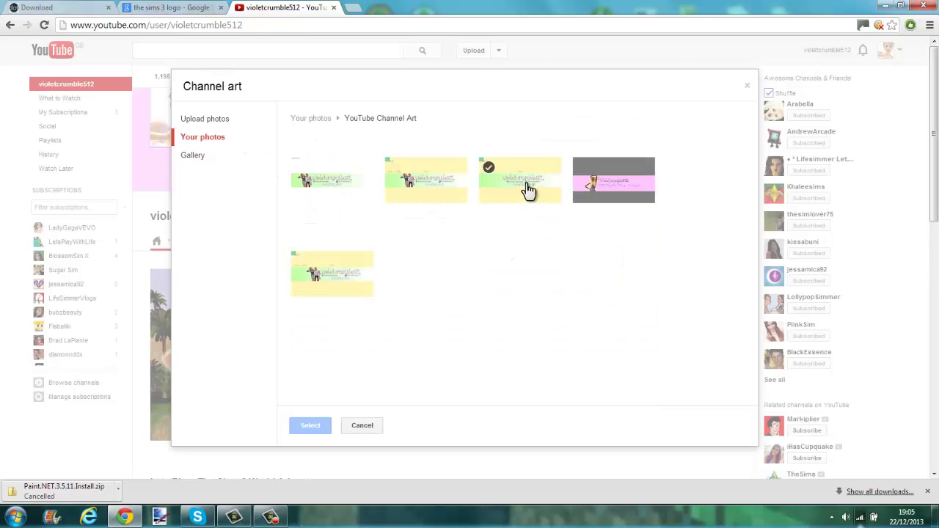
{"action": "left_click", "coordinate": [528, 189]}
{"action": "left_click", "coordinate": [309, 425]}
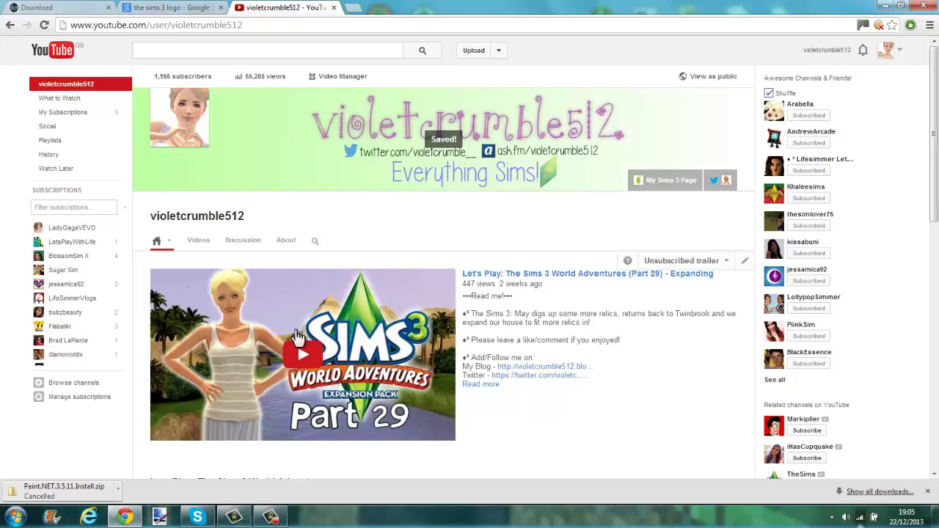
{"action": "left_click", "coordinate": [333, 8]}
{"action": "left_click", "coordinate": [262, 26]}
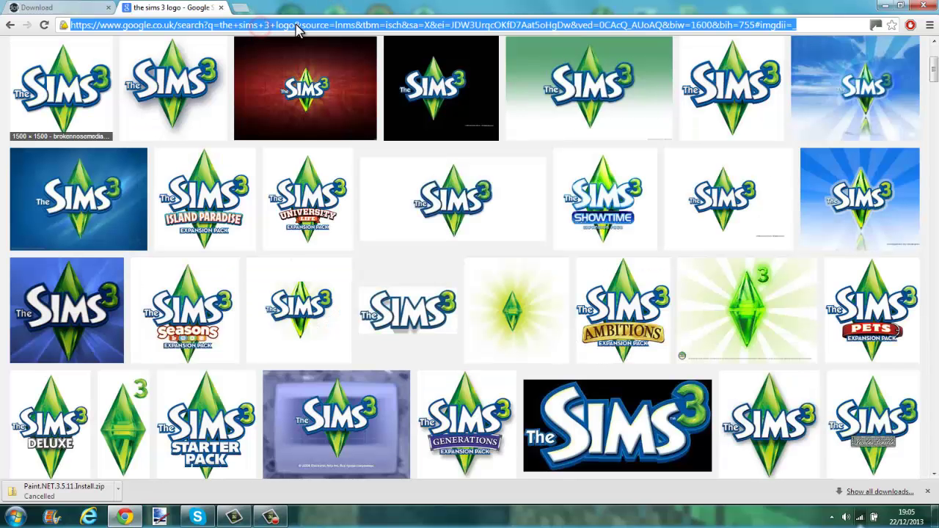
{"action": "key", "text": "BackSpace"}
{"action": "type", "text": "daf"}
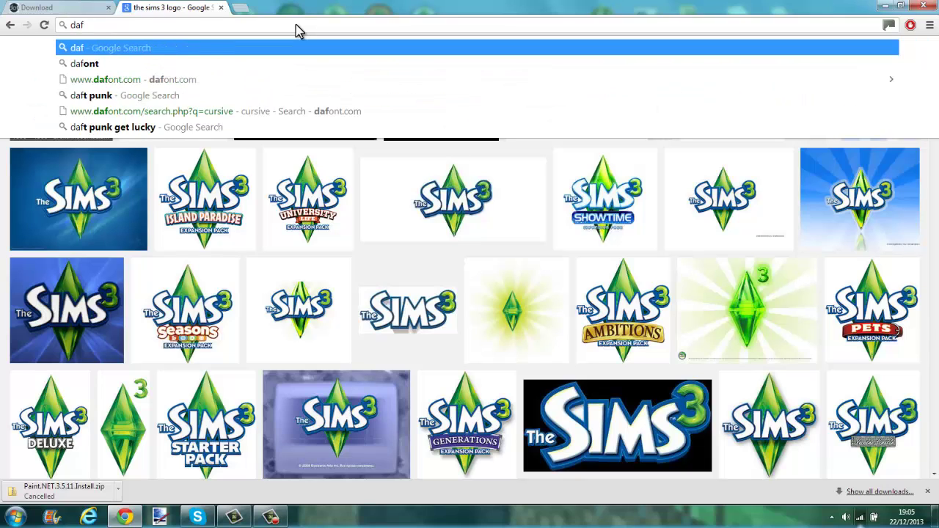
{"action": "type", "text": "ont"}
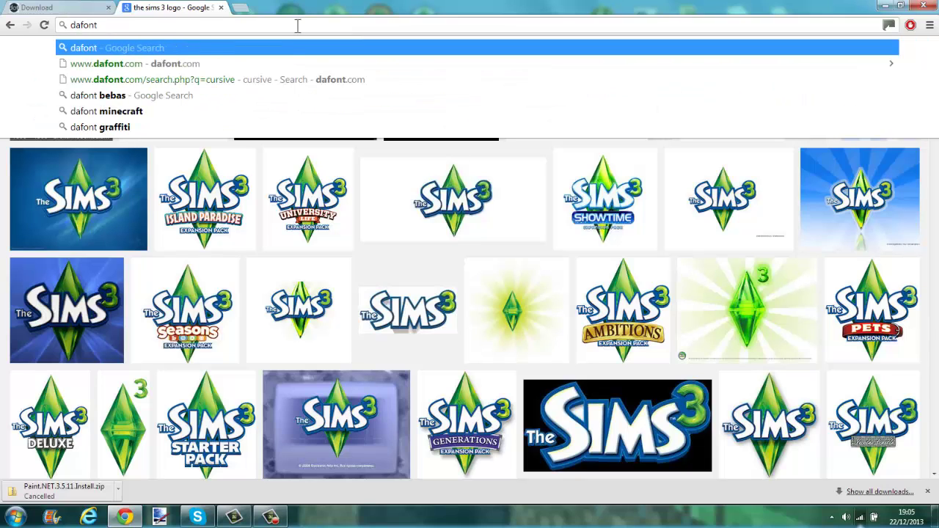
{"action": "left_click", "coordinate": [290, 65]}
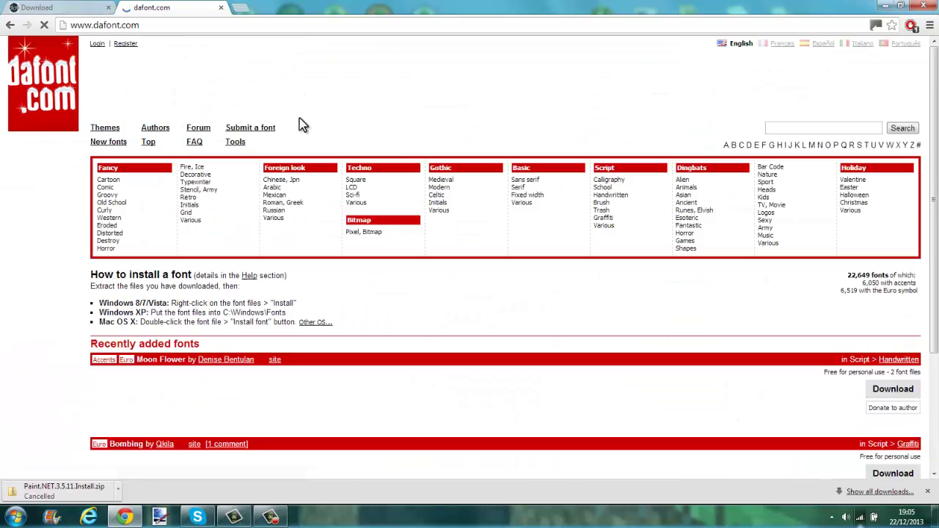
- Download the Moon Flower font from the recently added fonts and open the moon_flower zip archive
{"action": "scroll", "coordinate": [224, 329], "scroll_direction": "down", "scroll_amount": 3}
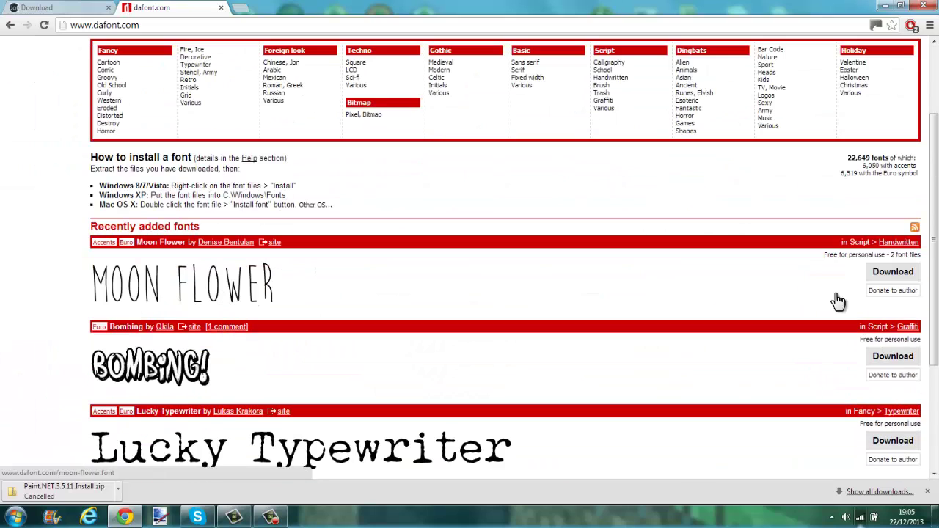
{"action": "left_click", "coordinate": [896, 272]}
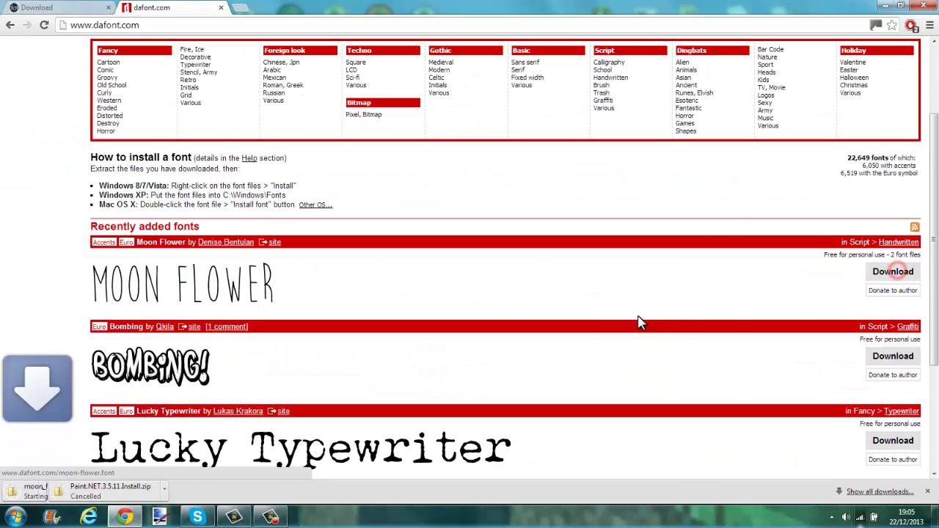
{"action": "left_click", "coordinate": [117, 488]}
{"action": "left_click", "coordinate": [121, 419]}
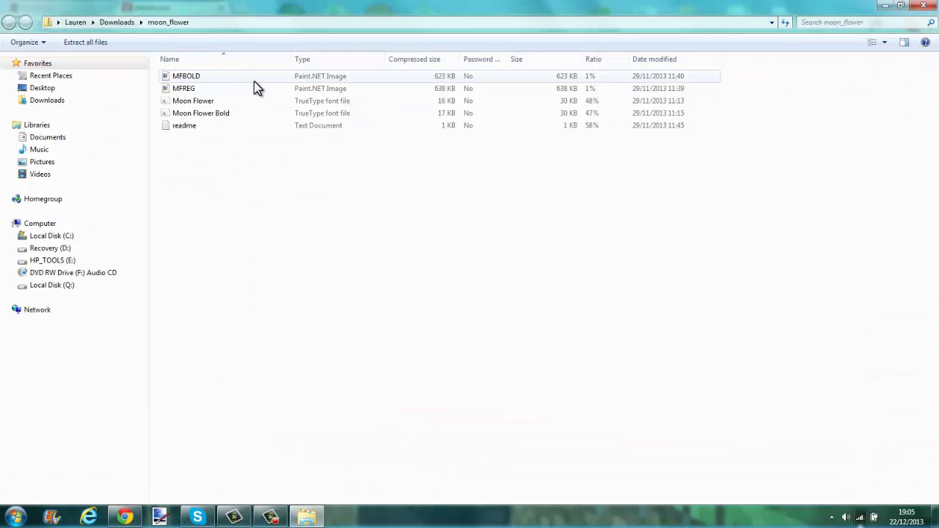
- Install the regular Moon Flower TrueType font and close its preview and the archive folder
{"action": "double_click", "coordinate": [265, 102]}
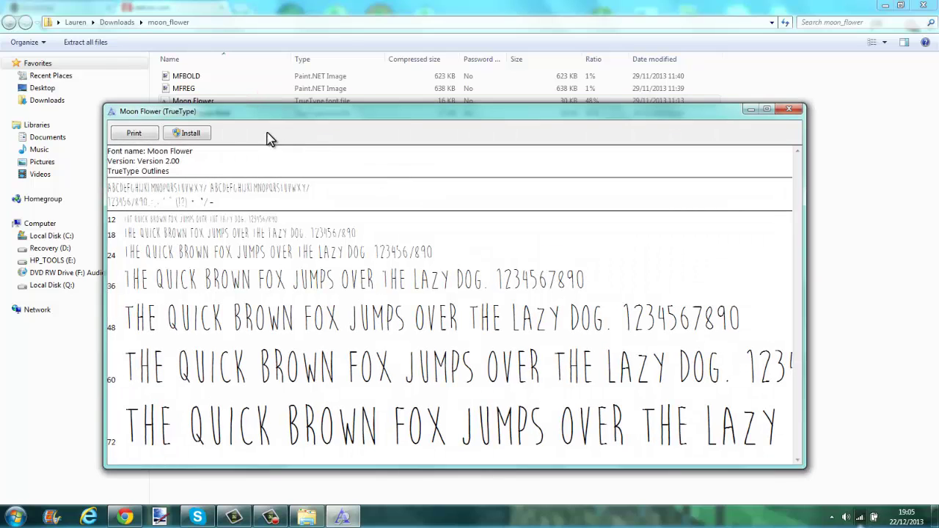
{"action": "left_click", "coordinate": [208, 137]}
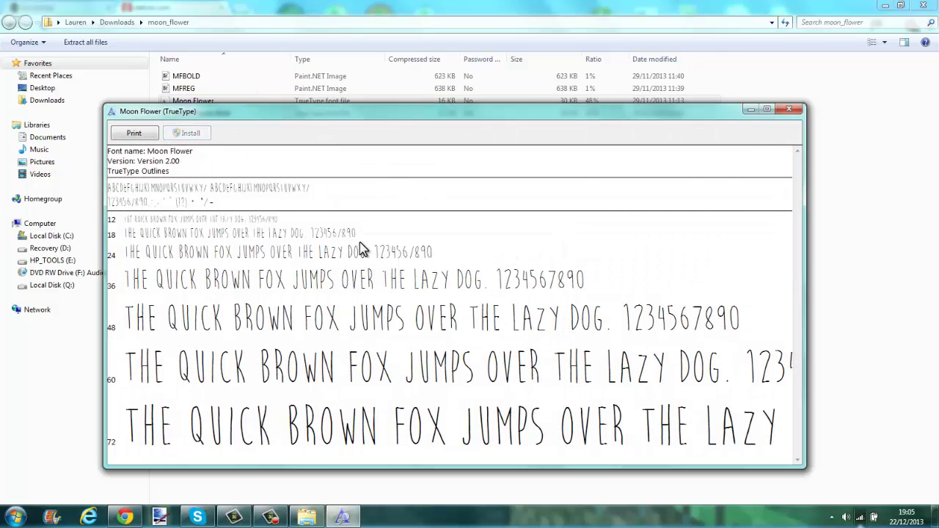
{"action": "left_click", "coordinate": [787, 110]}
{"action": "left_click", "coordinate": [923, 5]}
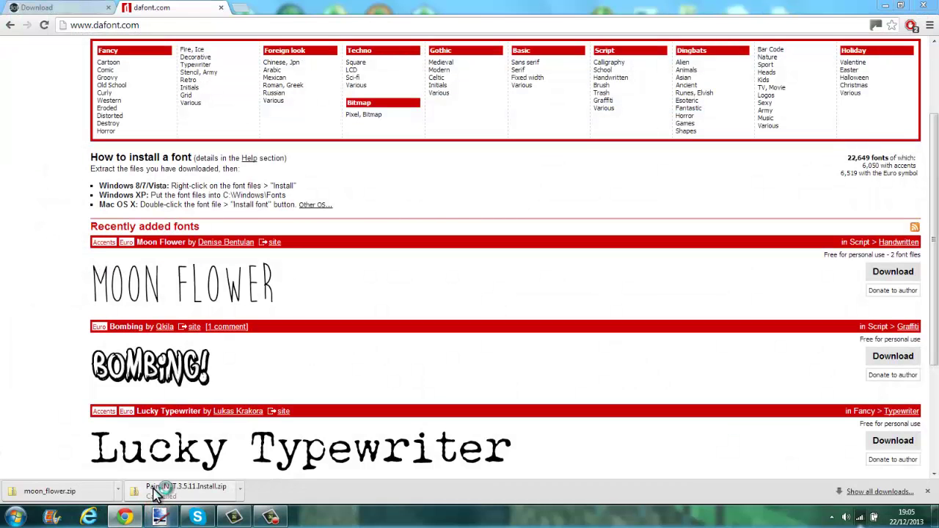
- Switch to Paint.NET and start a text on the blank canvas with font size 72
{"action": "left_click", "coordinate": [160, 517]}
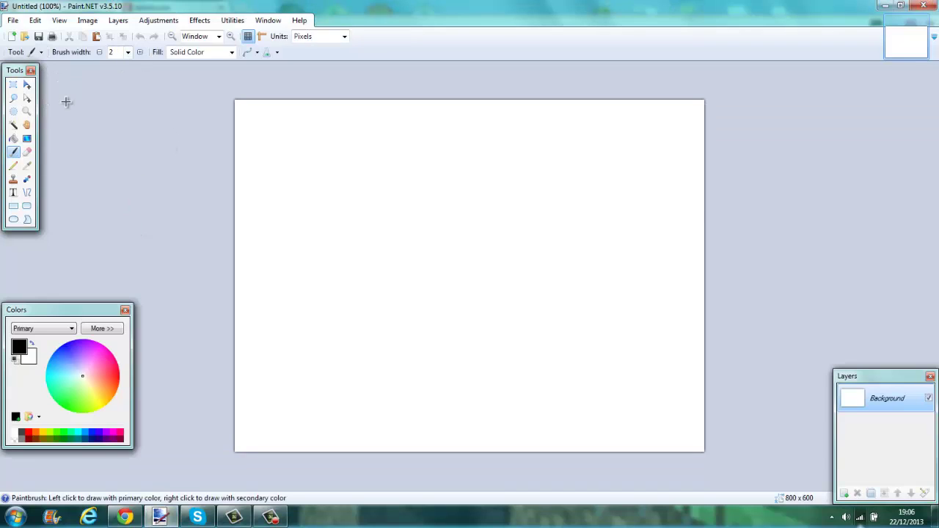
{"action": "left_click", "coordinate": [13, 192]}
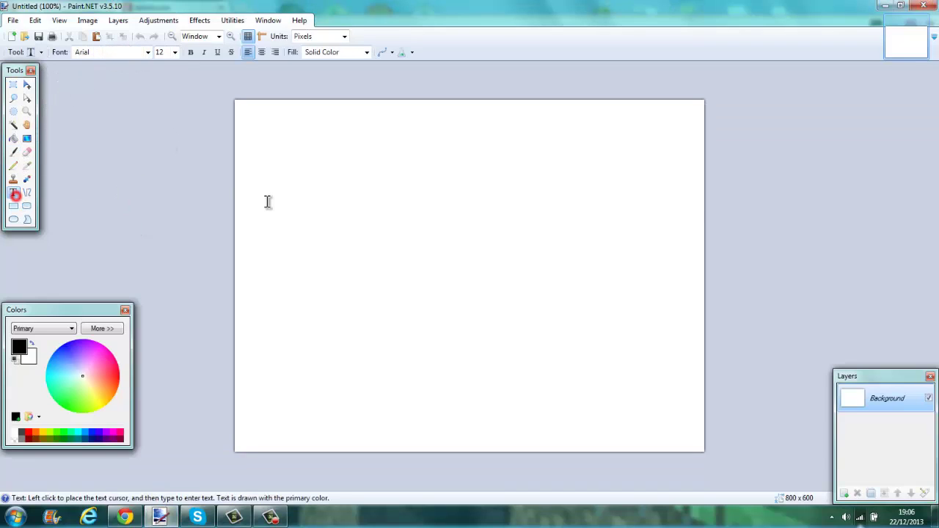
{"action": "left_click", "coordinate": [332, 203]}
{"action": "left_click", "coordinate": [175, 53]}
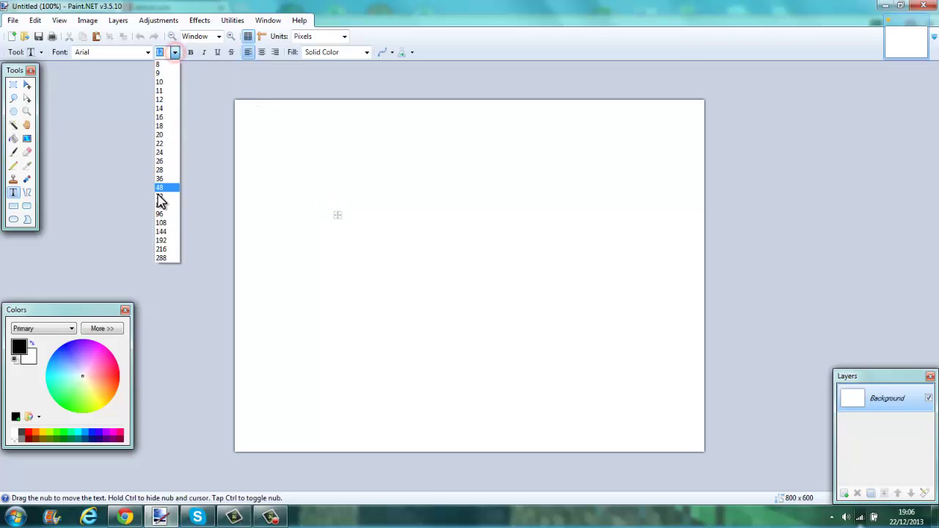
{"action": "left_click", "coordinate": [171, 190]}
- Set the text font to the newly installed Moon Flower
{"action": "left_click", "coordinate": [147, 52]}
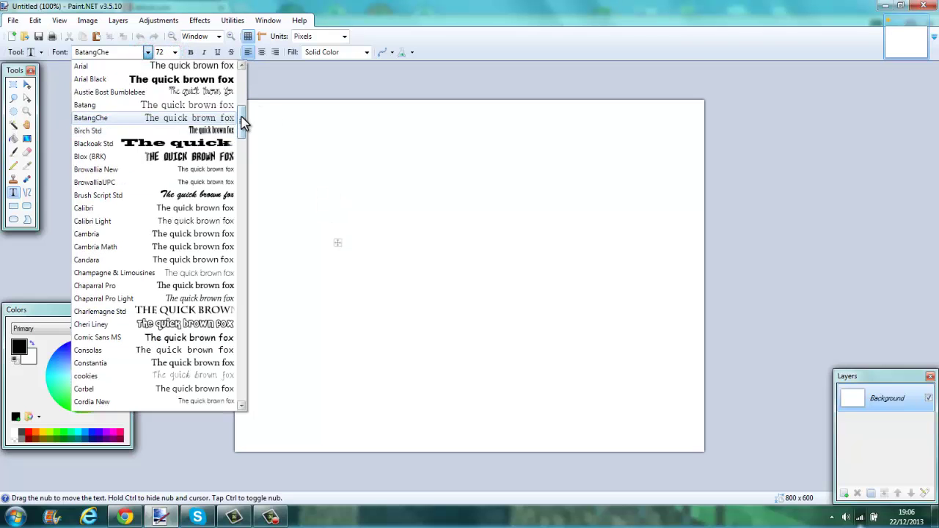
{"action": "left_click_drag", "start_coordinate": [242, 122], "coordinate": [243, 288]}
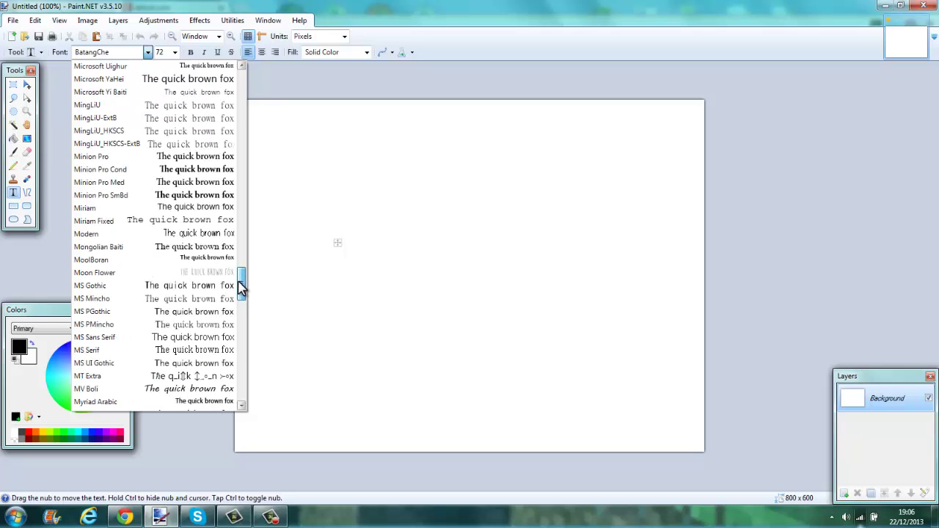
{"action": "left_click", "coordinate": [228, 272]}
{"action": "type", "text": "HI"}
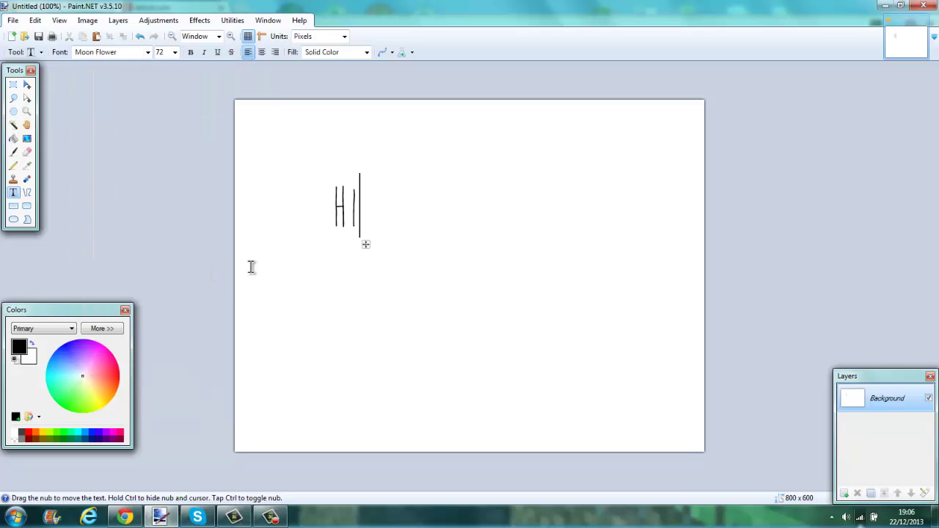
{"action": "type", "text": "IIIII"}
{"action": "key", "text": "BackSpace"}
{"action": "key", "text": "BackSpace"}
{"action": "key", "text": "BackSpace"}
{"action": "key", "text": "BackSpace"}
{"action": "key", "text": "BackSpace"}
{"action": "key", "text": "BackSpace"}
{"action": "type", "text": "E"}
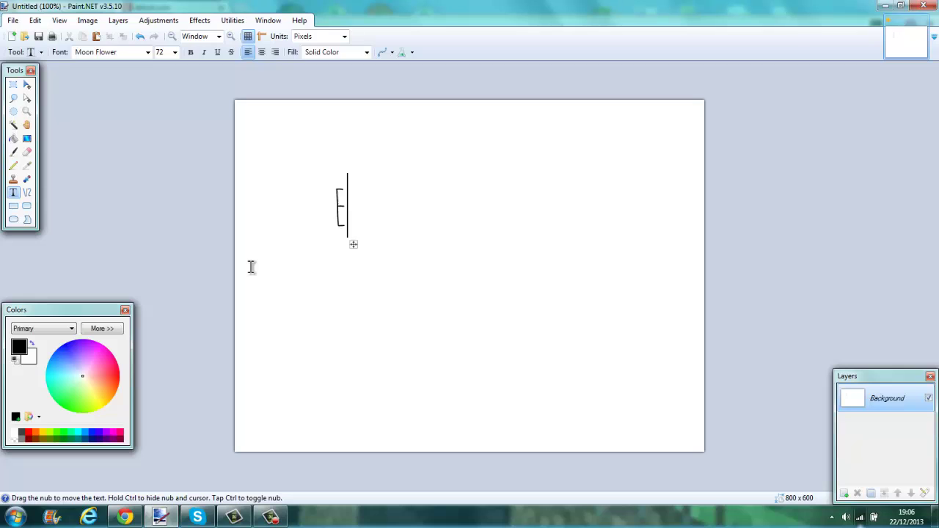
{"action": "key", "text": "BackSpace"}
- Write the sample text "HELLO GUYS" on the canvas
{"action": "type", "text": "HELLO G"}
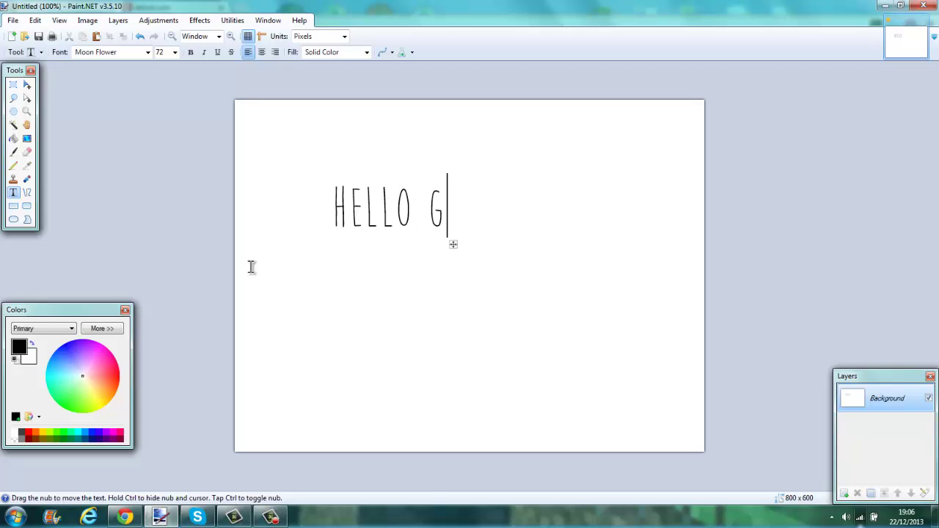
{"action": "type", "text": "UYS"}
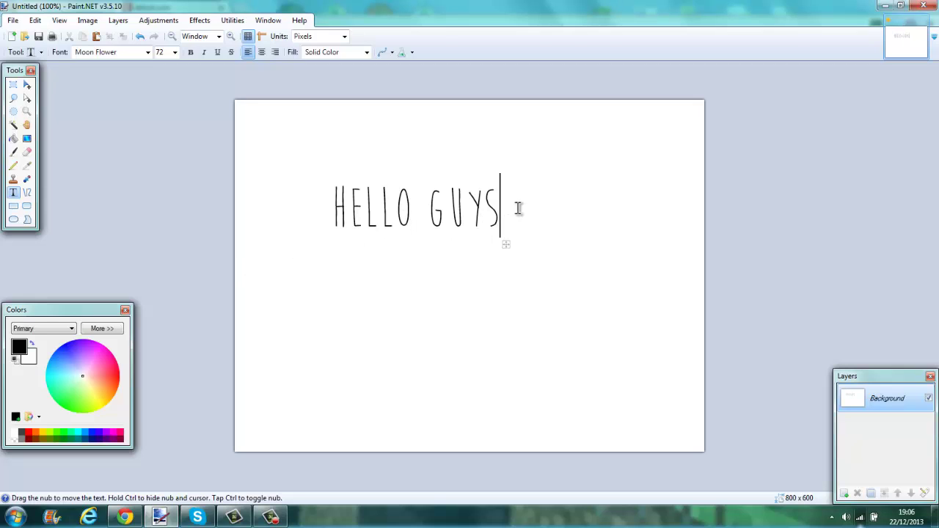
- Erase the sample text and close Paint.NET without saving the image
{"action": "key", "text": "BackSpace"}
{"action": "key", "text": "BackSpace"}
{"action": "key", "text": "BackSpace"}
{"action": "key", "text": "BackSpace"}
{"action": "key", "text": "BackSpace"}
{"action": "key", "text": "BackSpace"}
{"action": "key", "text": "BackSpace"}
{"action": "key", "text": "BackSpace"}
{"action": "key", "text": "BackSpace"}
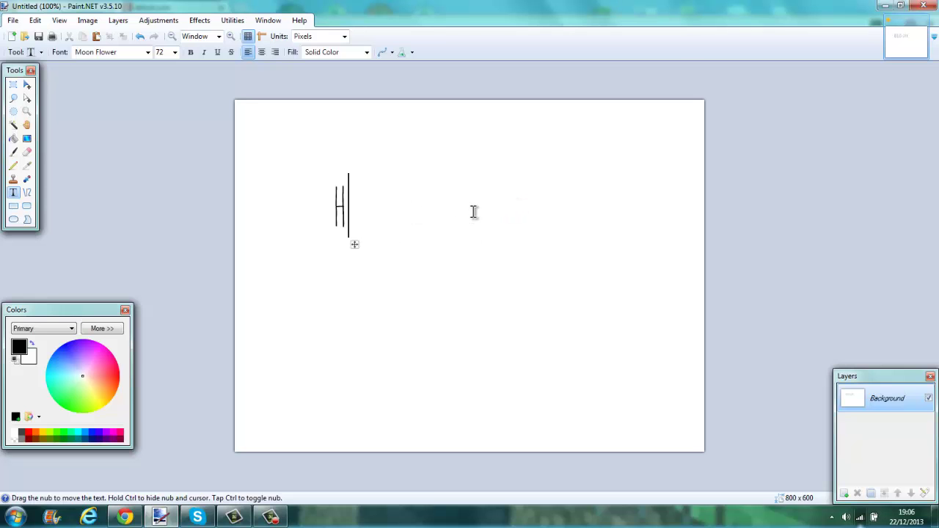
{"action": "key", "text": "BackSpace"}
{"action": "left_click", "coordinate": [932, 4]}
{"action": "left_click", "coordinate": [432, 289]}
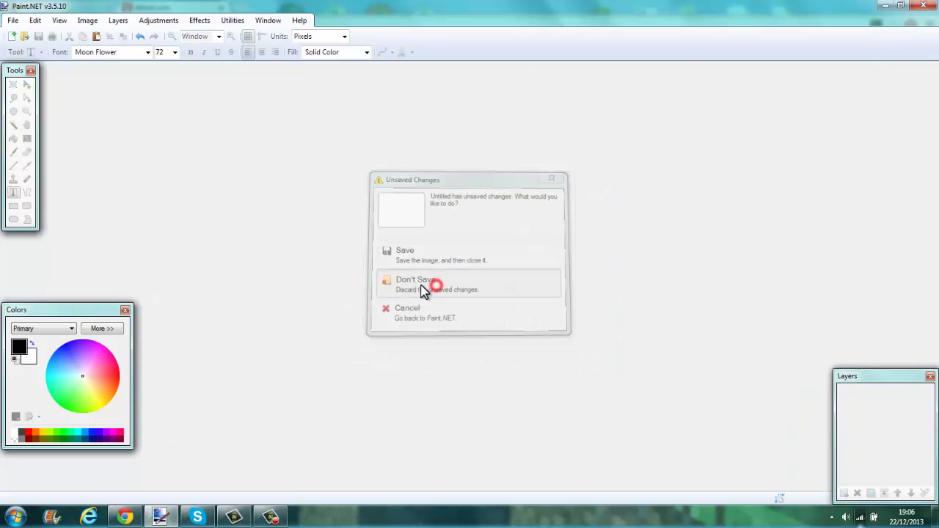
{"action": "scroll", "coordinate": [809, 271], "scroll_direction": "down", "scroll_amount": 3}
{"action": "left_click_drag", "start_coordinate": [934, 293], "coordinate": [935, 139]}
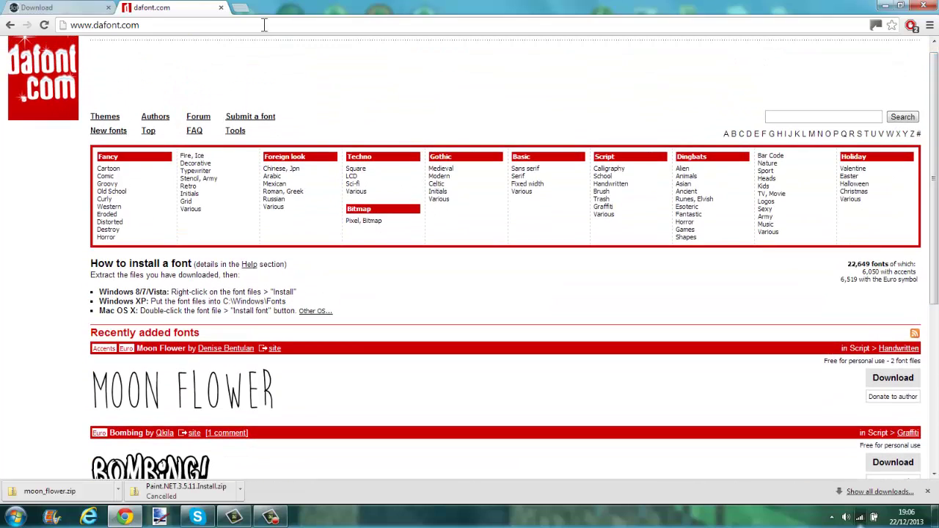
{"action": "scroll", "coordinate": [234, 268], "scroll_direction": "down", "scroll_amount": 1}
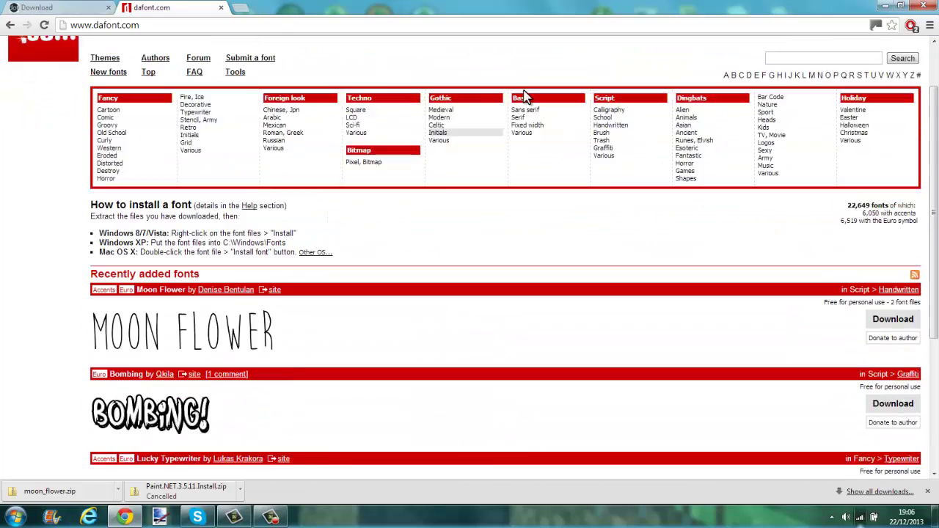
{"action": "scroll", "coordinate": [579, 121], "scroll_direction": "up", "scroll_amount": 1}
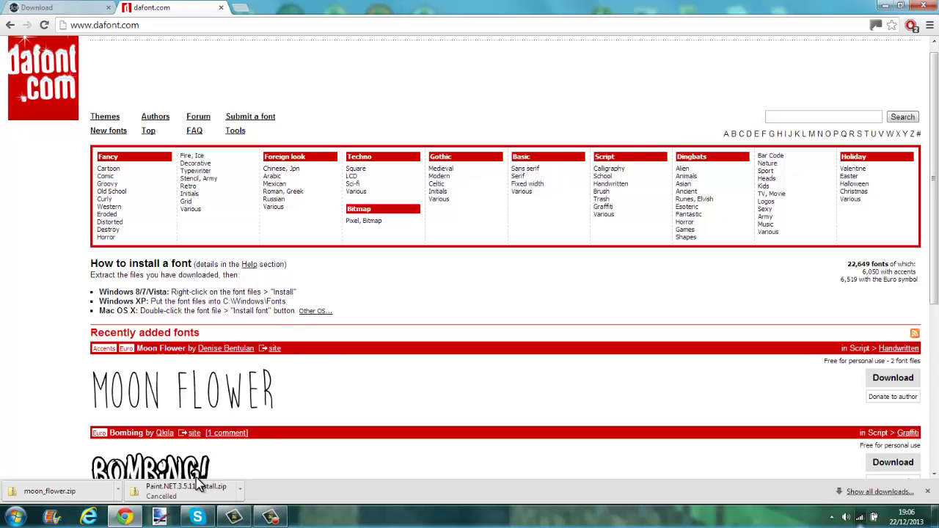